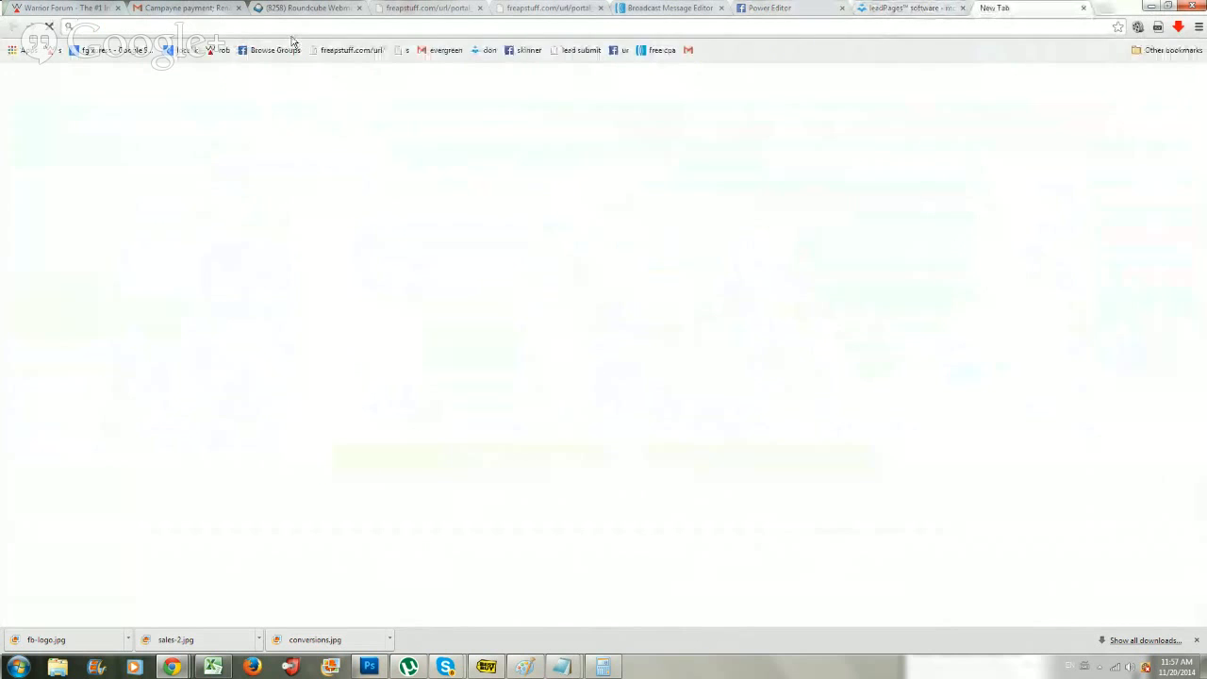
text(www.google.com)
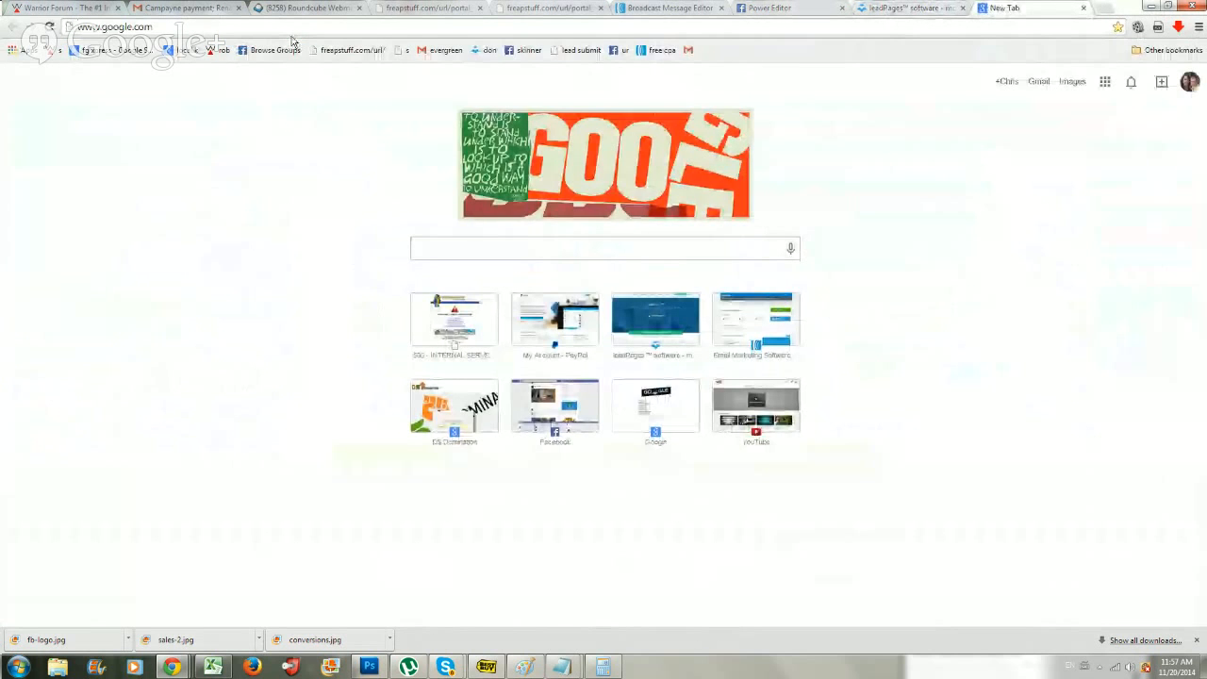
key(Return)
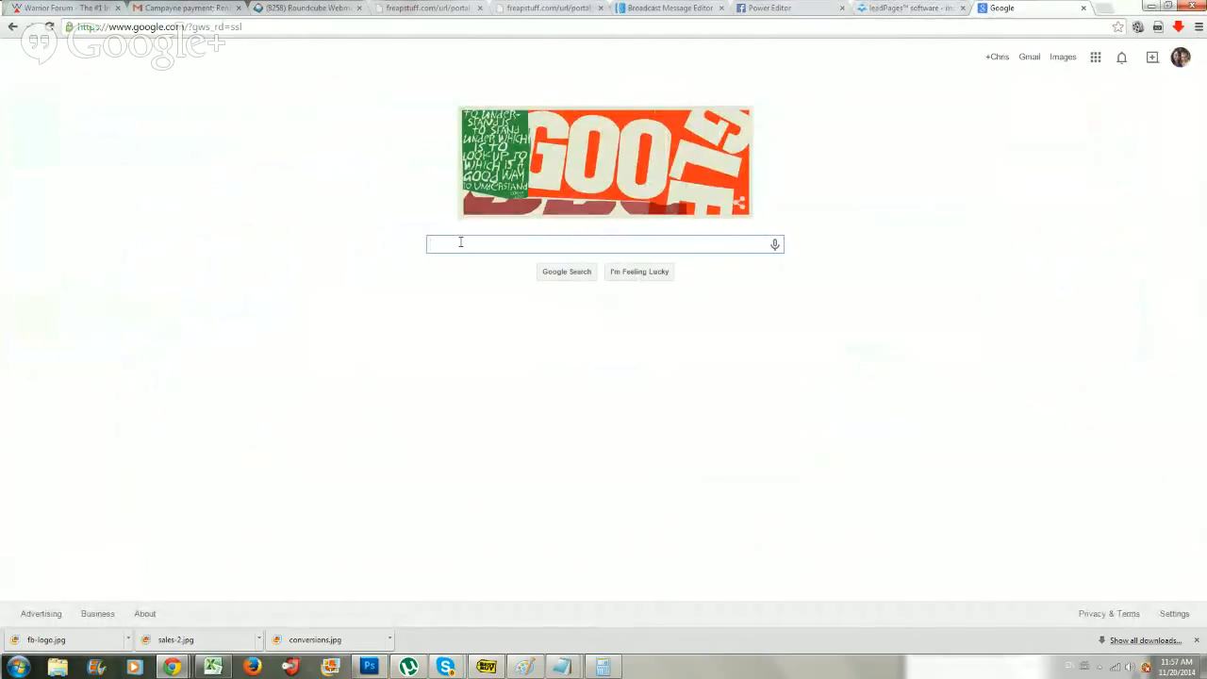
text(faceboo)
click(480, 260)
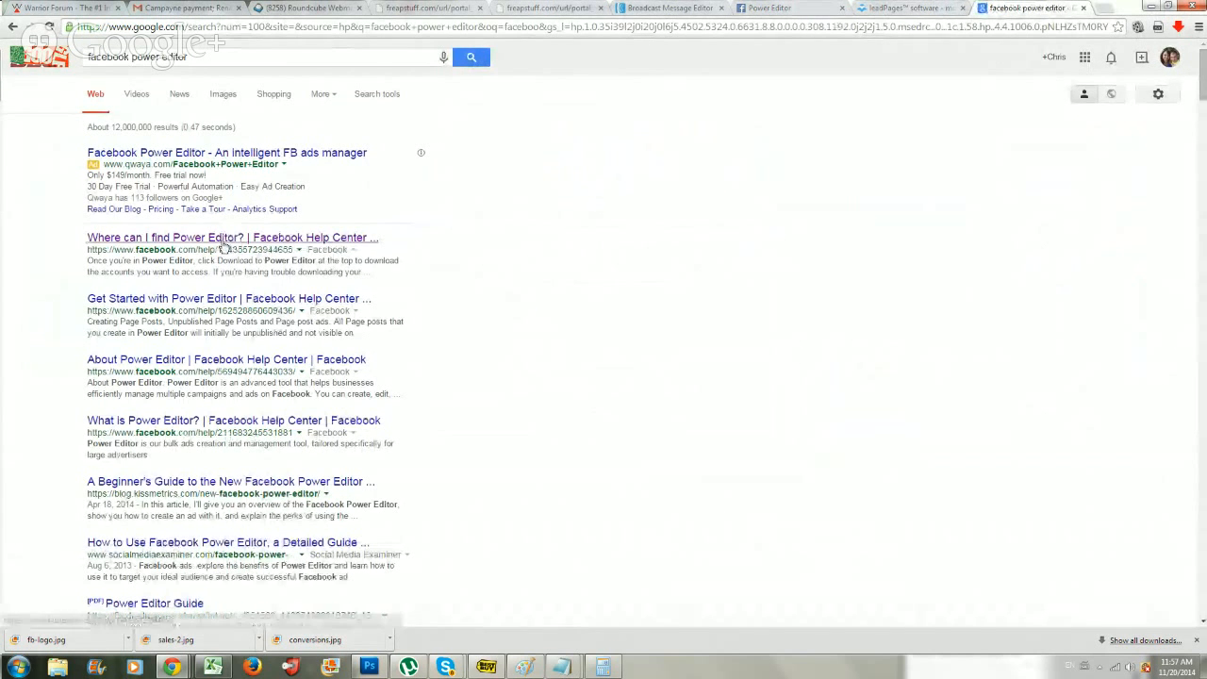
Open Power Editor through the link in the "Where can I find Power Editor?" help article and close that page.
click(141, 239)
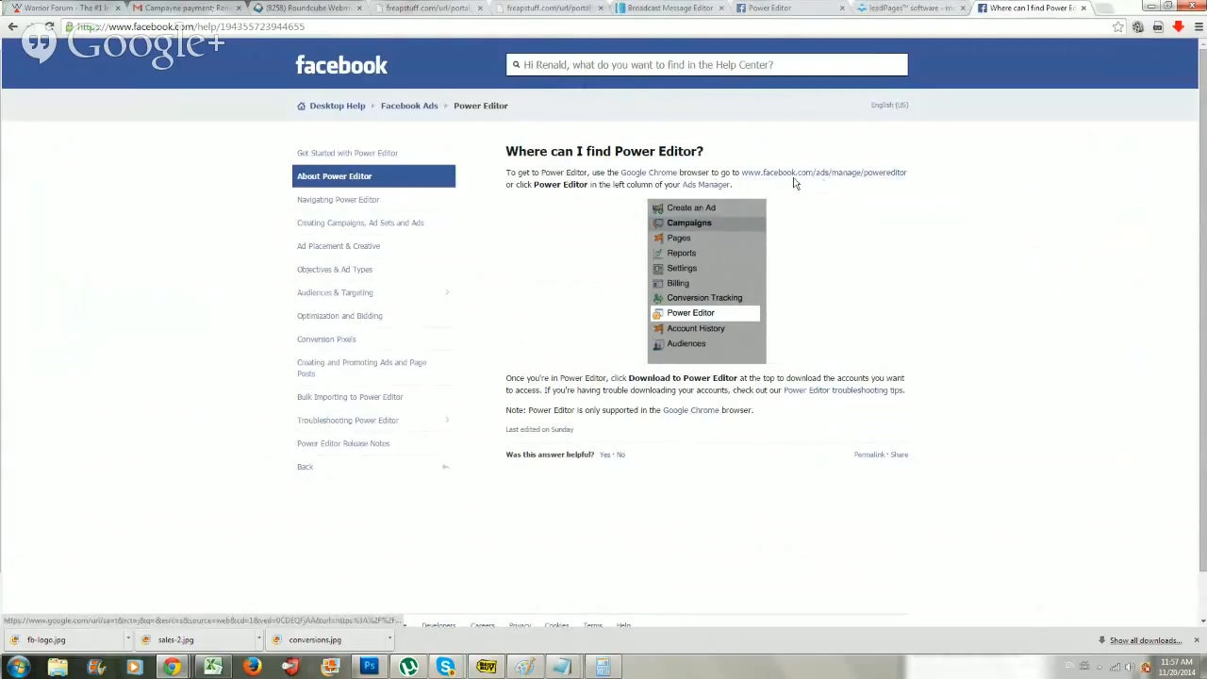
click(844, 175)
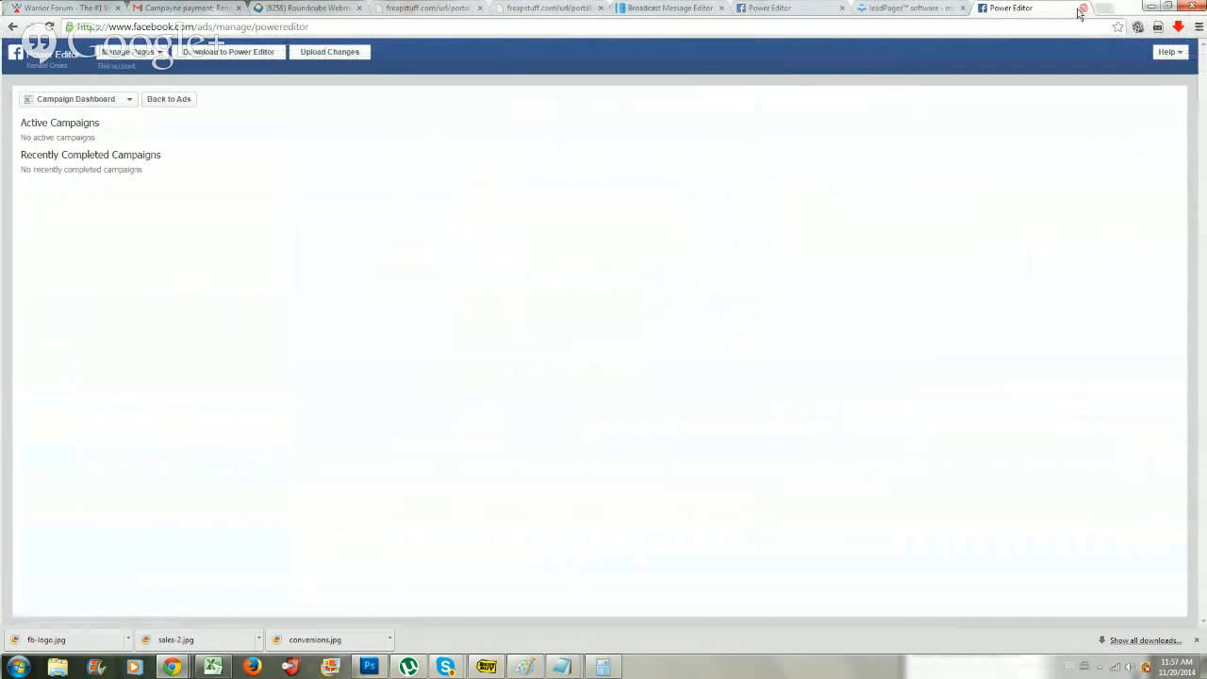
click(1082, 9)
Switch to the Power Editor page that was already open and go from Manage Ads to the Audiences section.
click(769, 7)
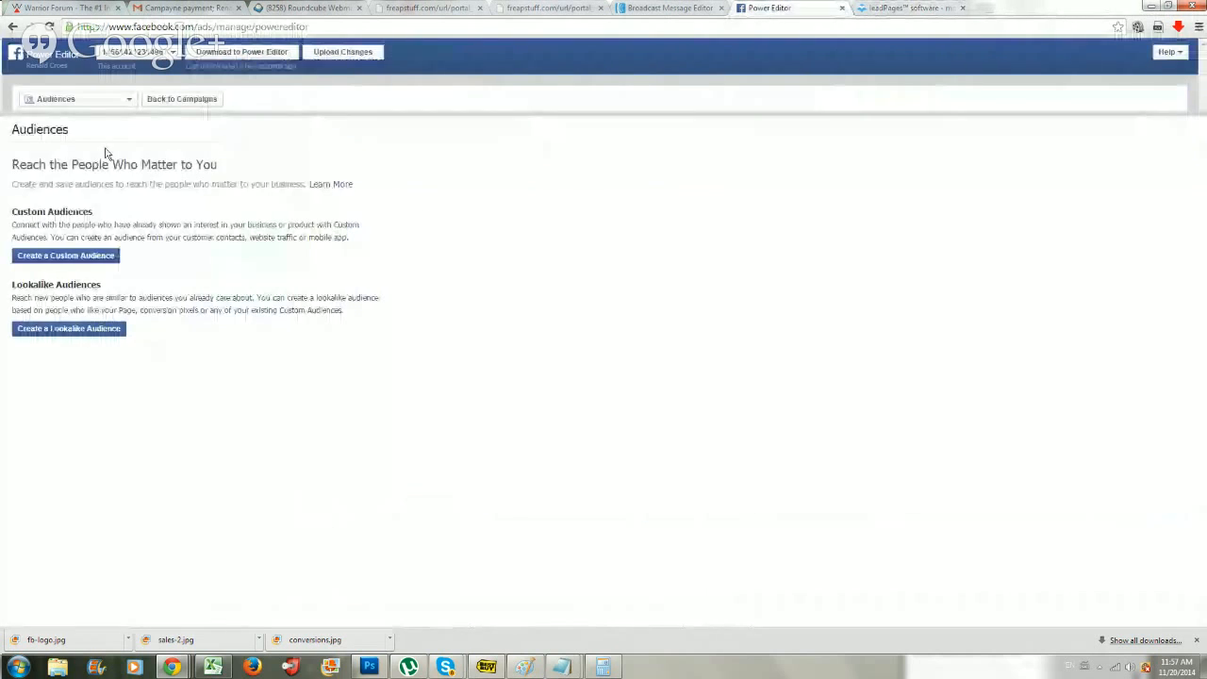
click(94, 100)
click(94, 117)
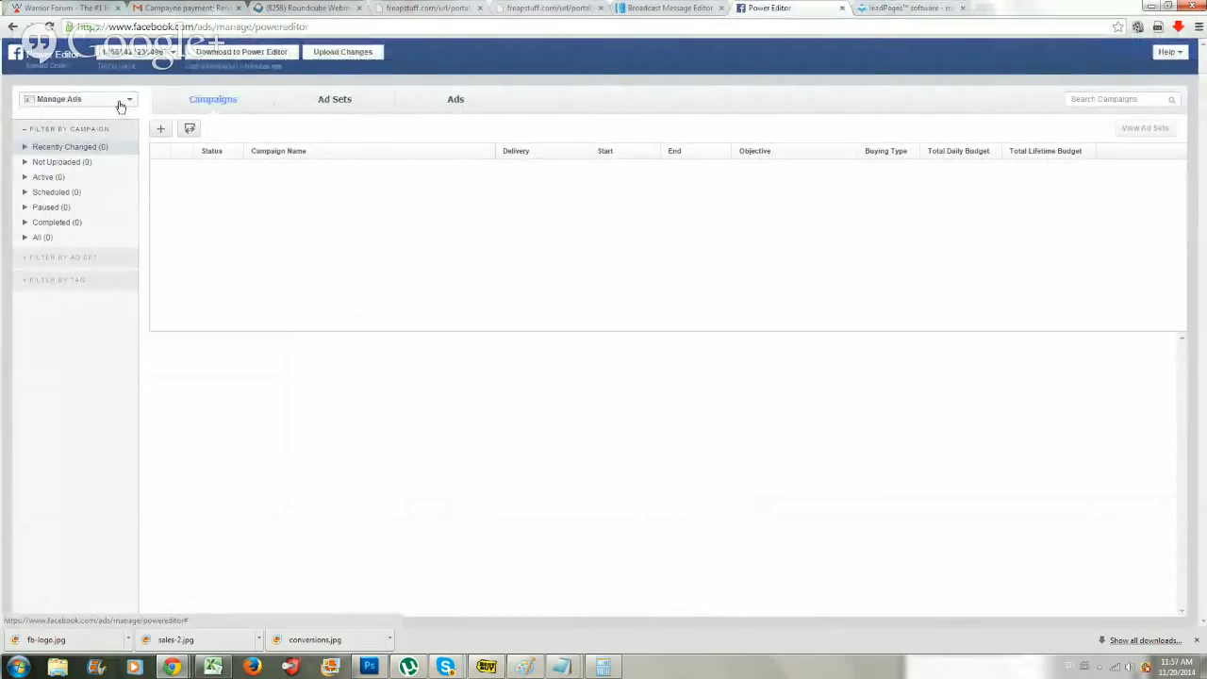
click(121, 107)
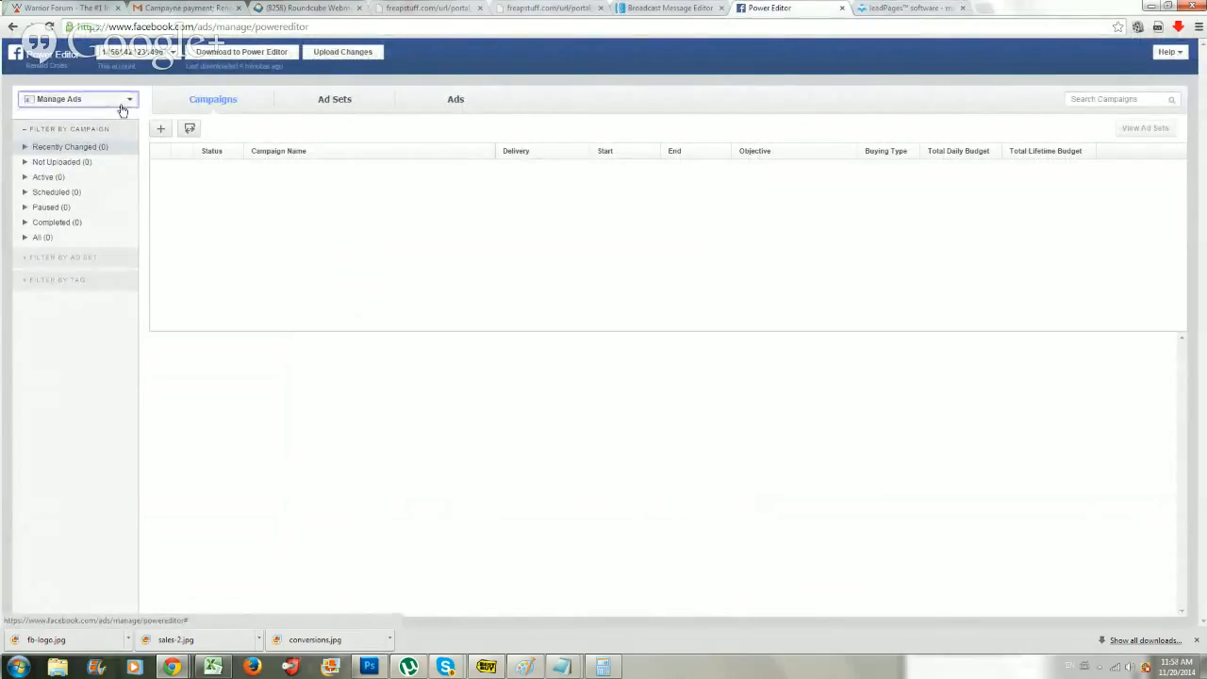
click(79, 143)
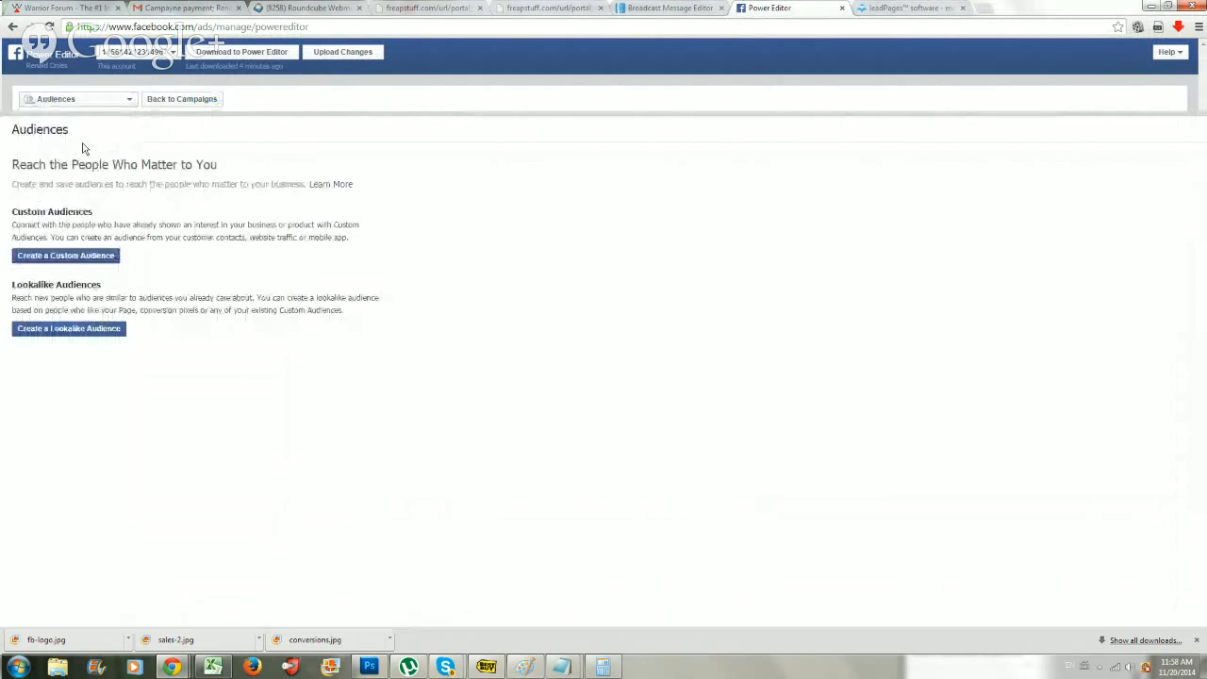
Start a custom audience based on Website Traffic and accept the Custom Audience terms.
click(53, 253)
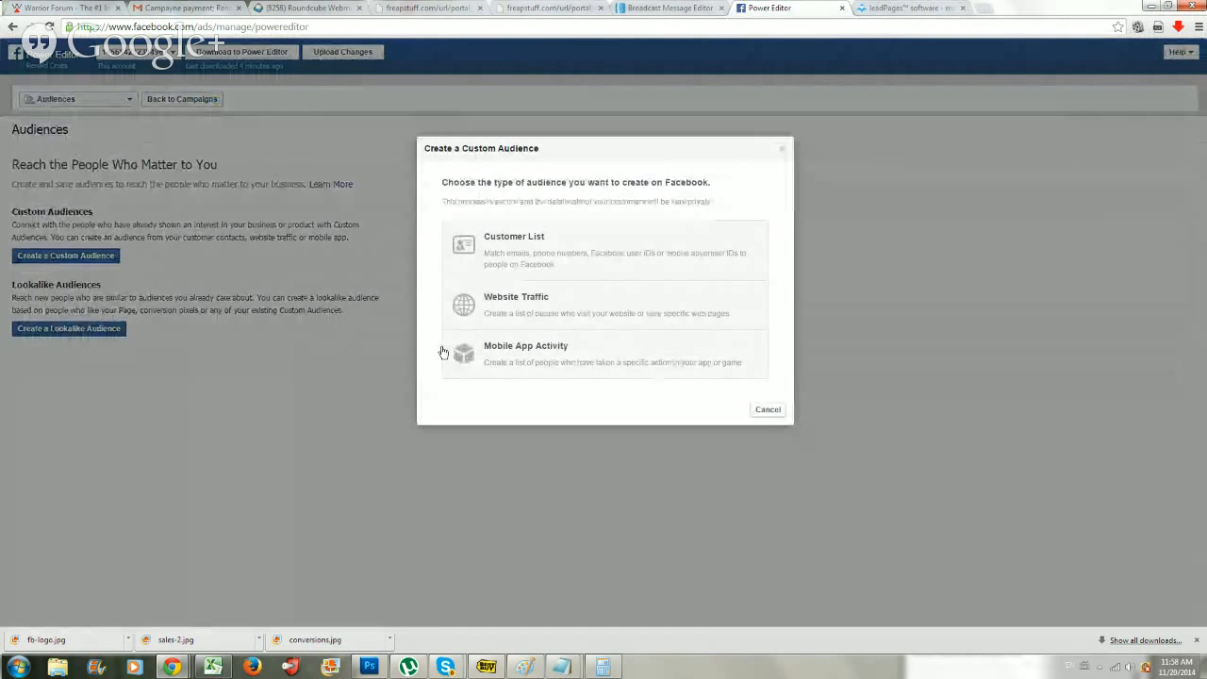
click(530, 309)
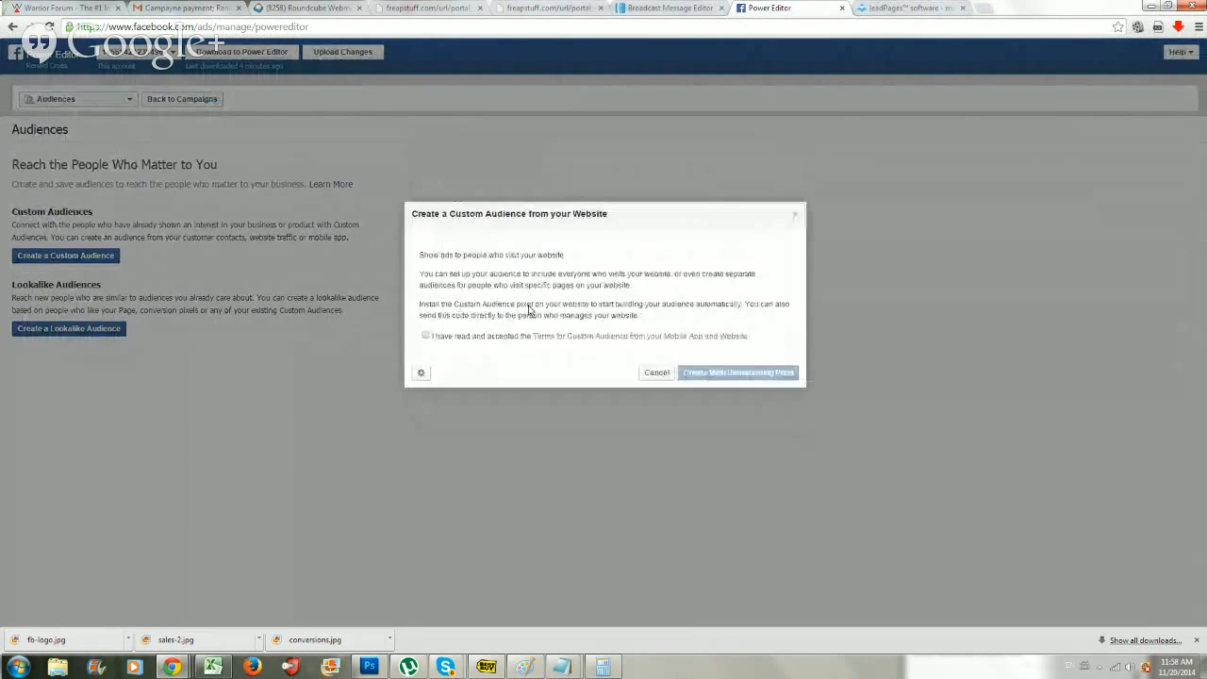
click(426, 336)
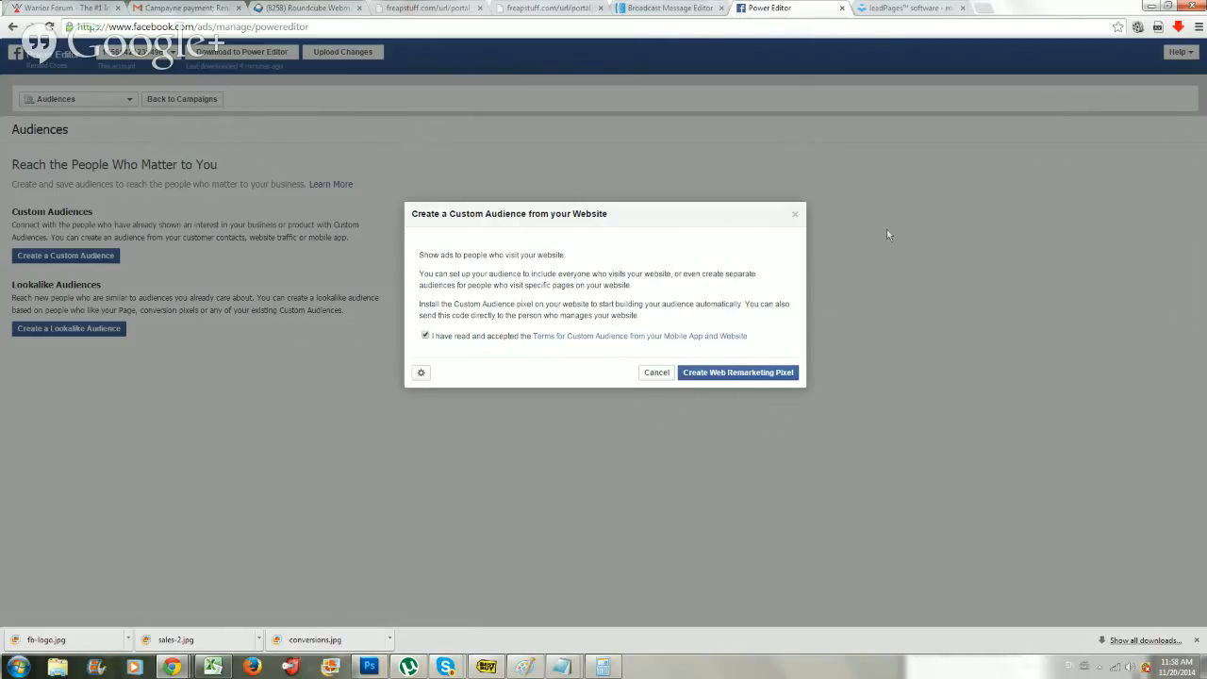
Load the landing page marketbackboard.leadpages.net/facebookads in a new browser tab and stop its video.
click(983, 8)
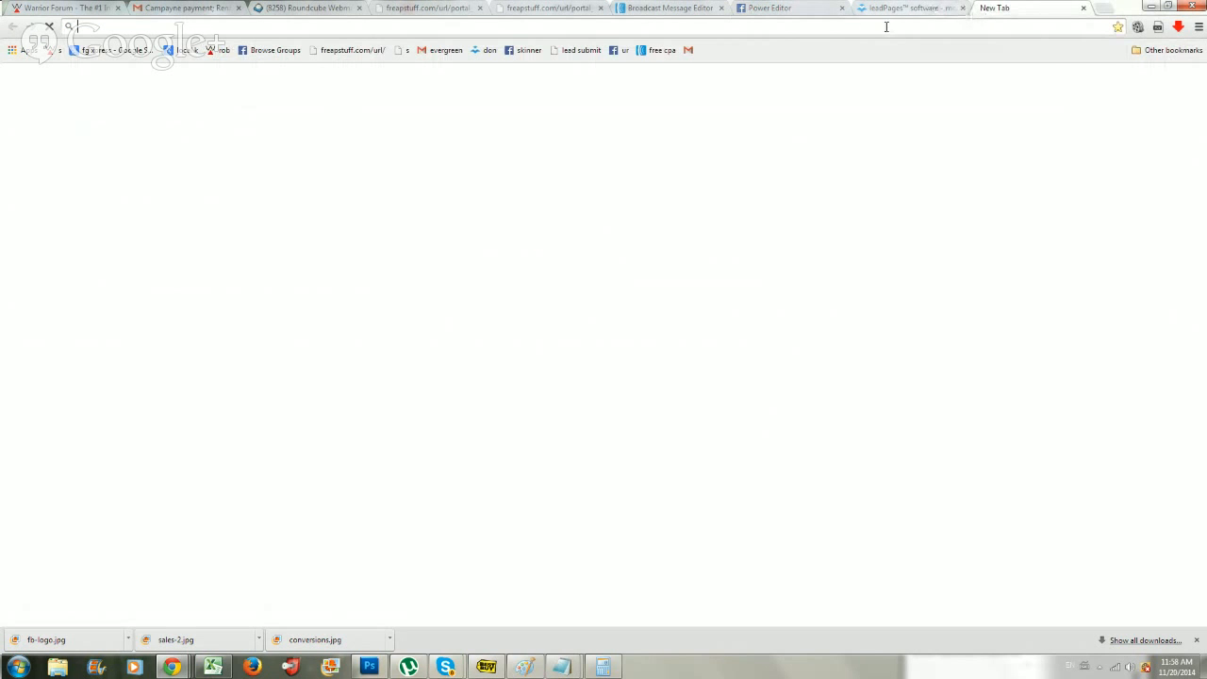
text(marketbackboard.)
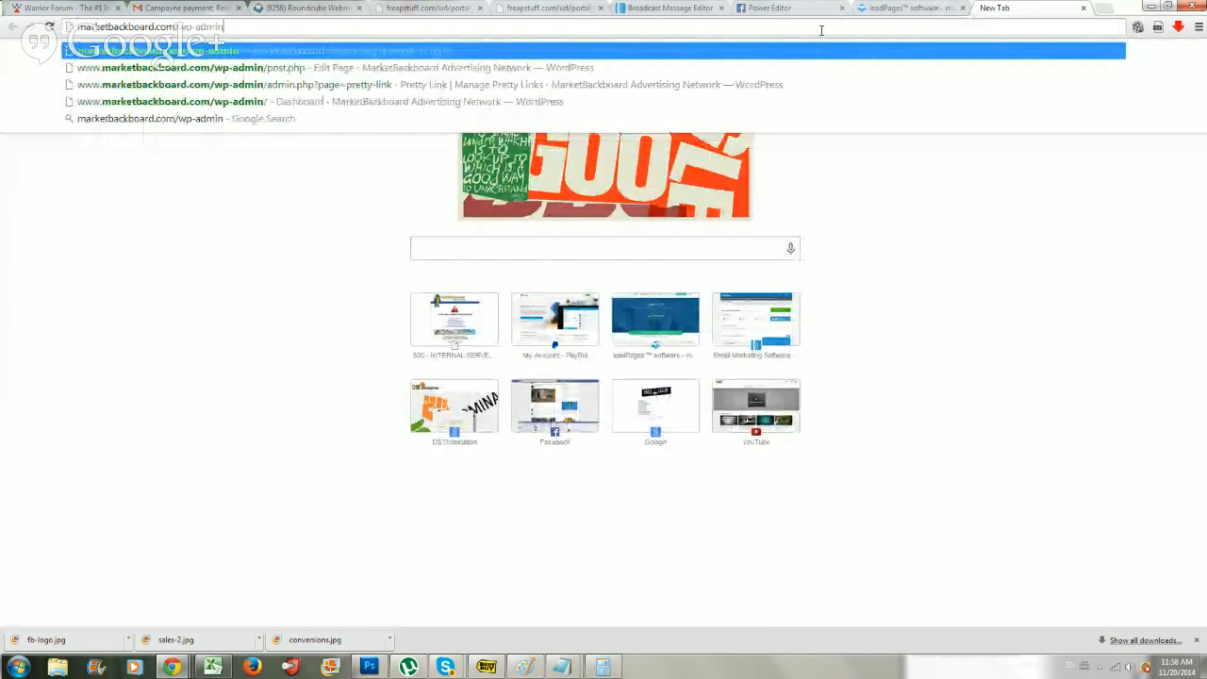
text(lead)
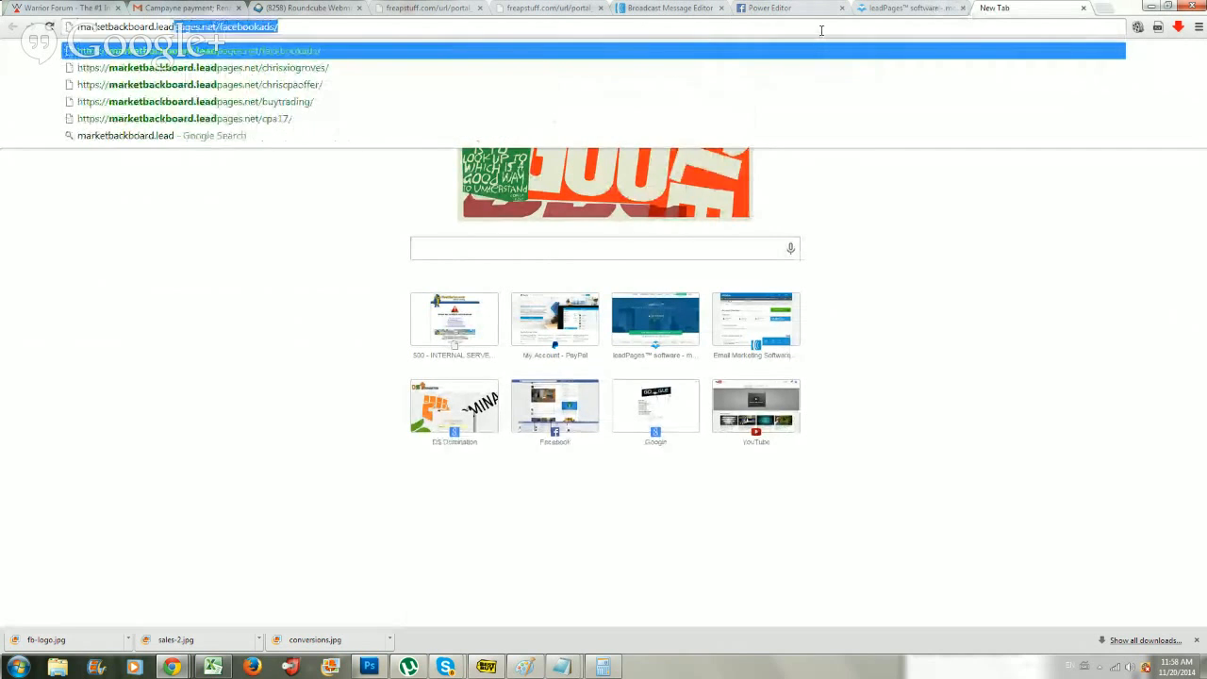
key(Return)
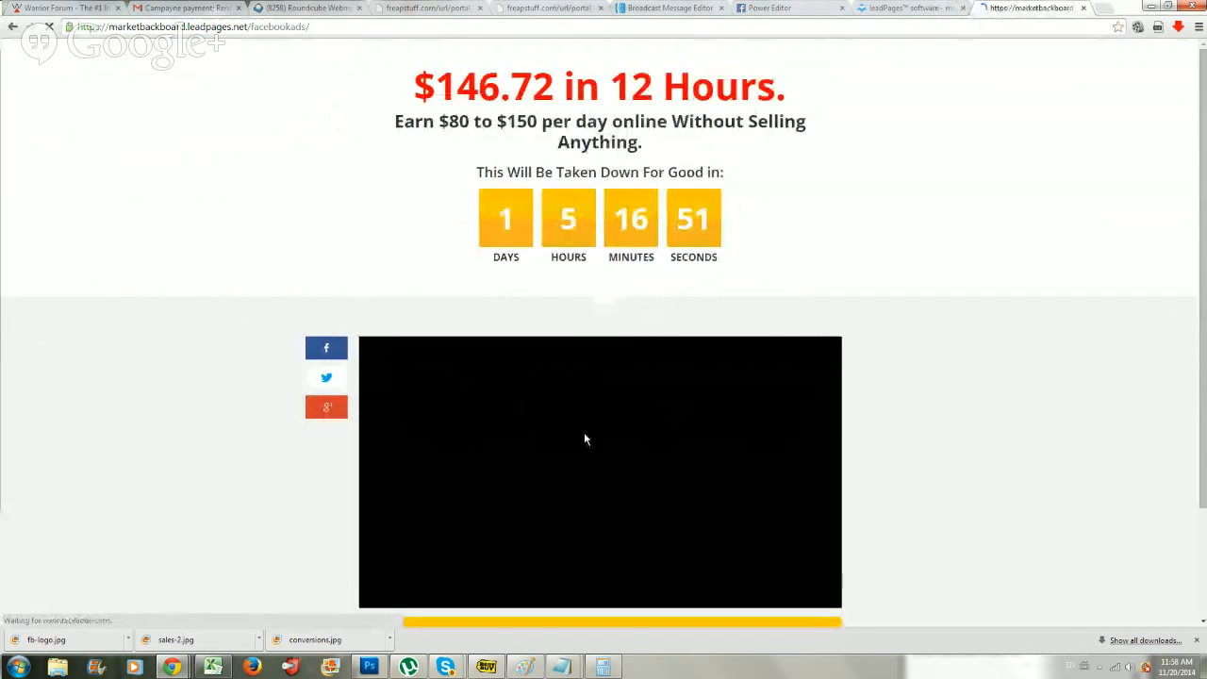
click(581, 433)
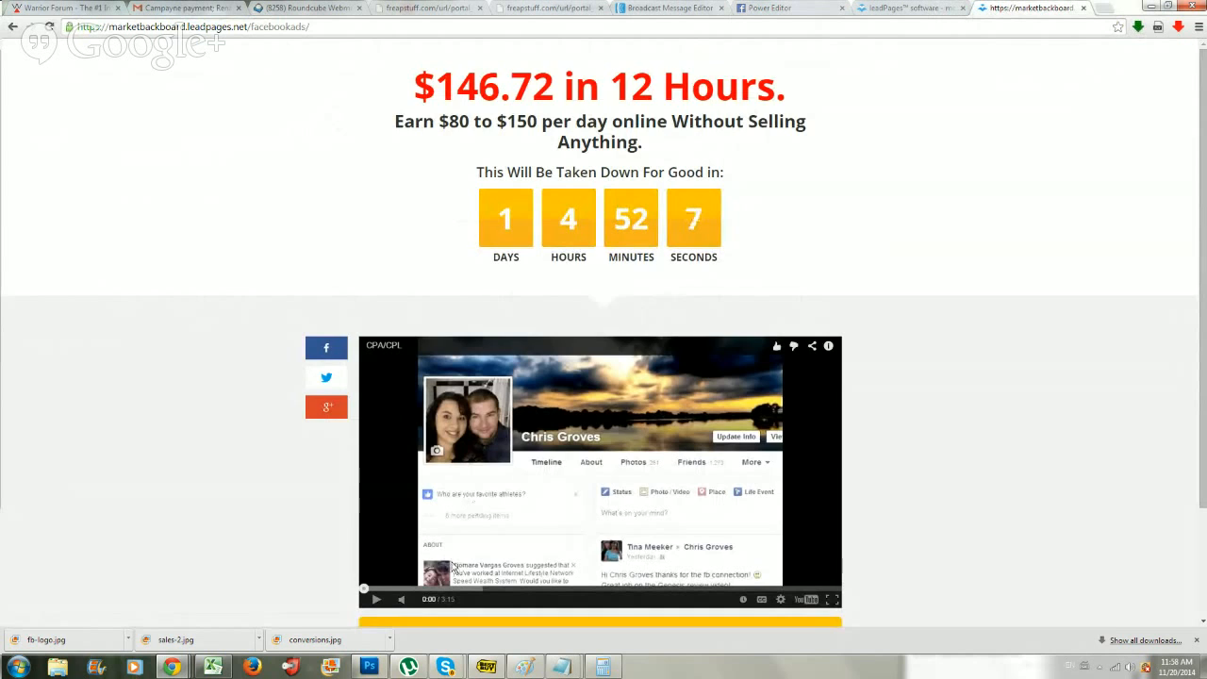
Look over the landing page and follow its "Click Here to Get Started Now" link to the order page.
scroll(448, 566, down, 1)
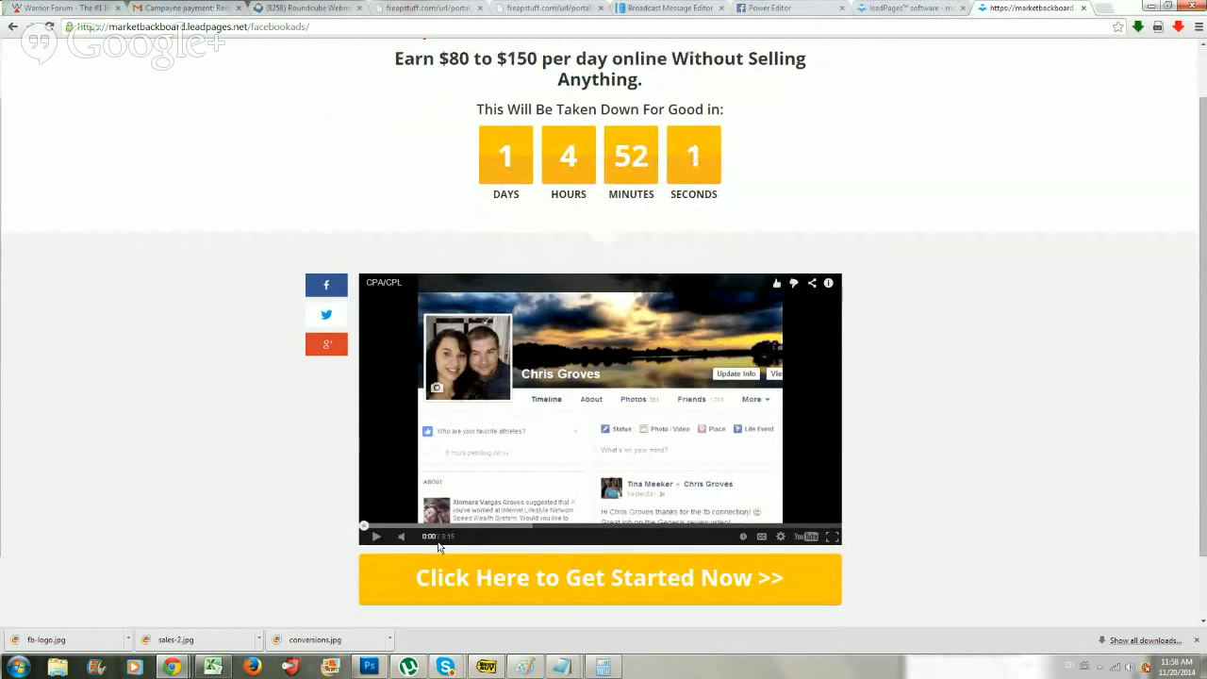
scroll(439, 547, down, 1)
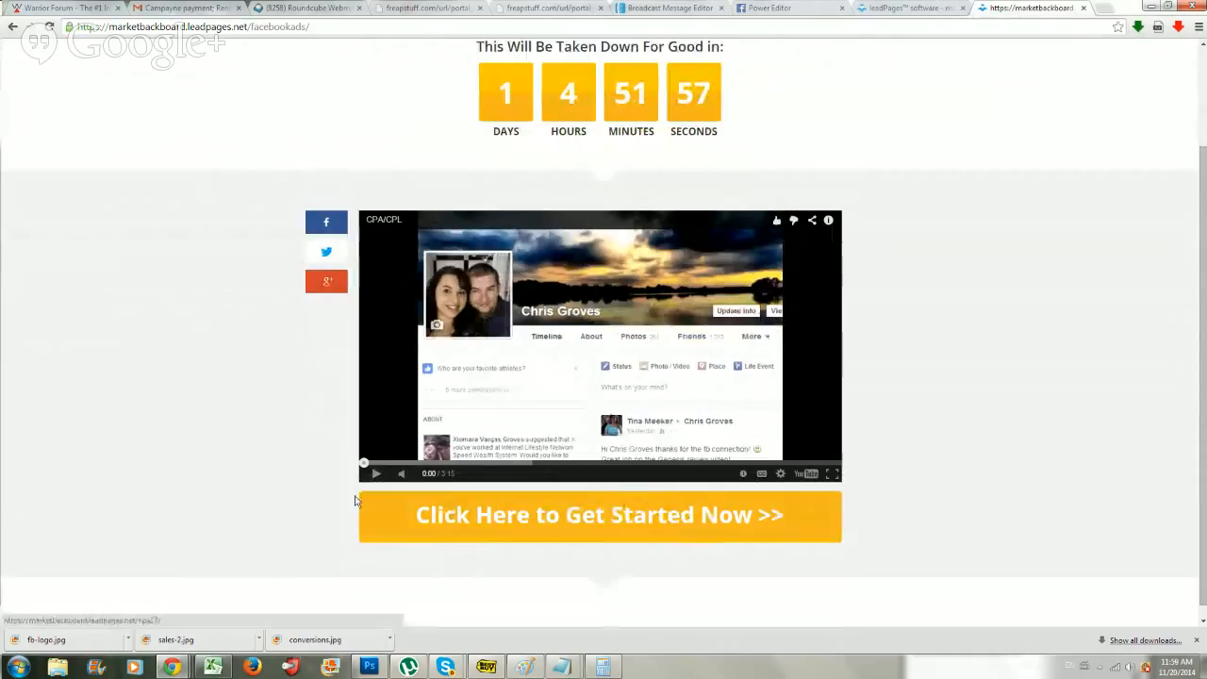
scroll(453, 476, down, 1)
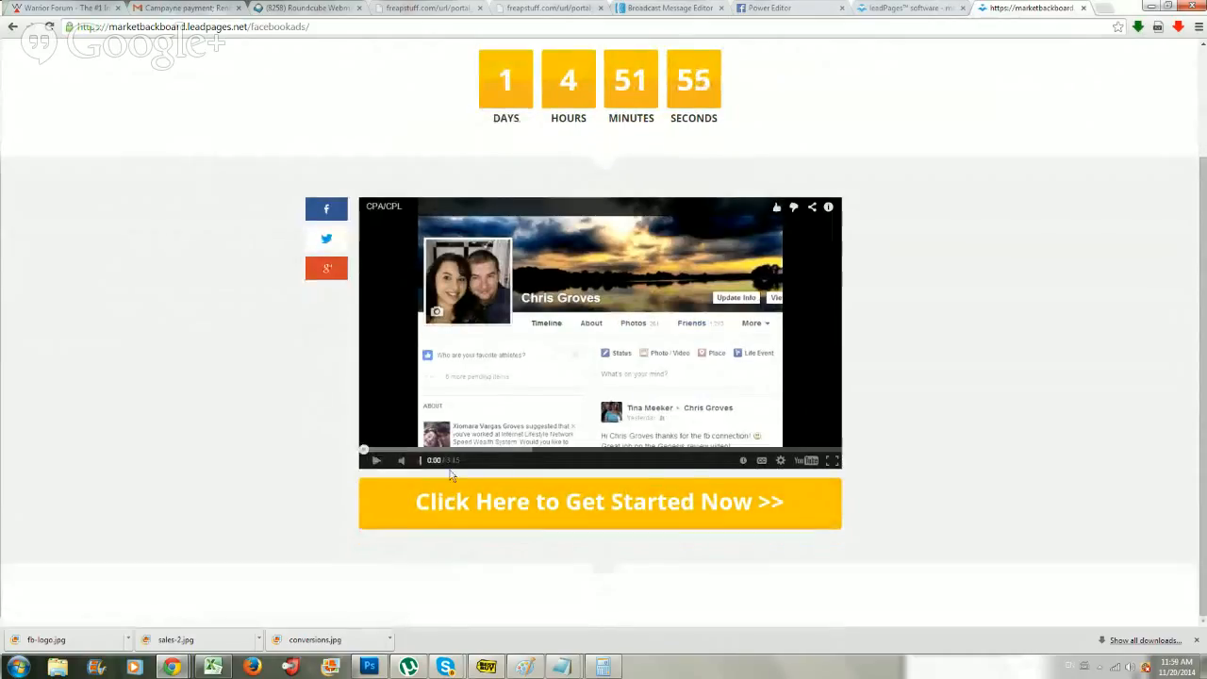
click(462, 503)
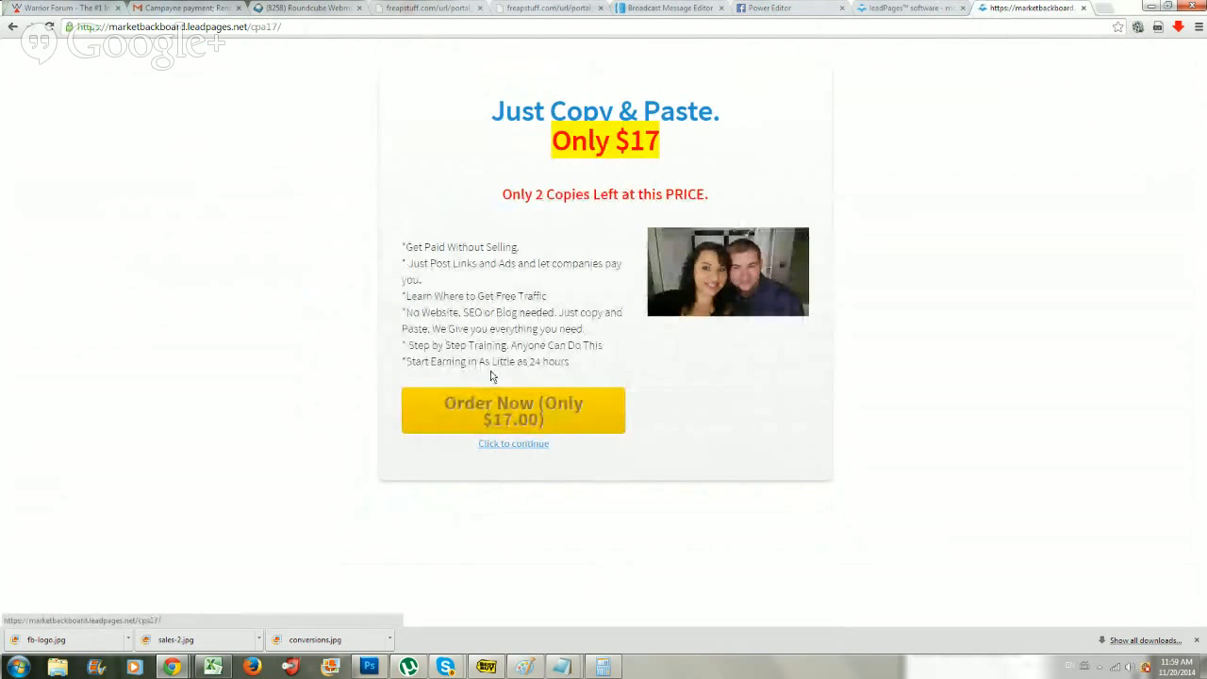
Highlight the number 17 in the order page's price, clear the highlight and close the page.
drag(663, 141, 630, 134)
click(618, 190)
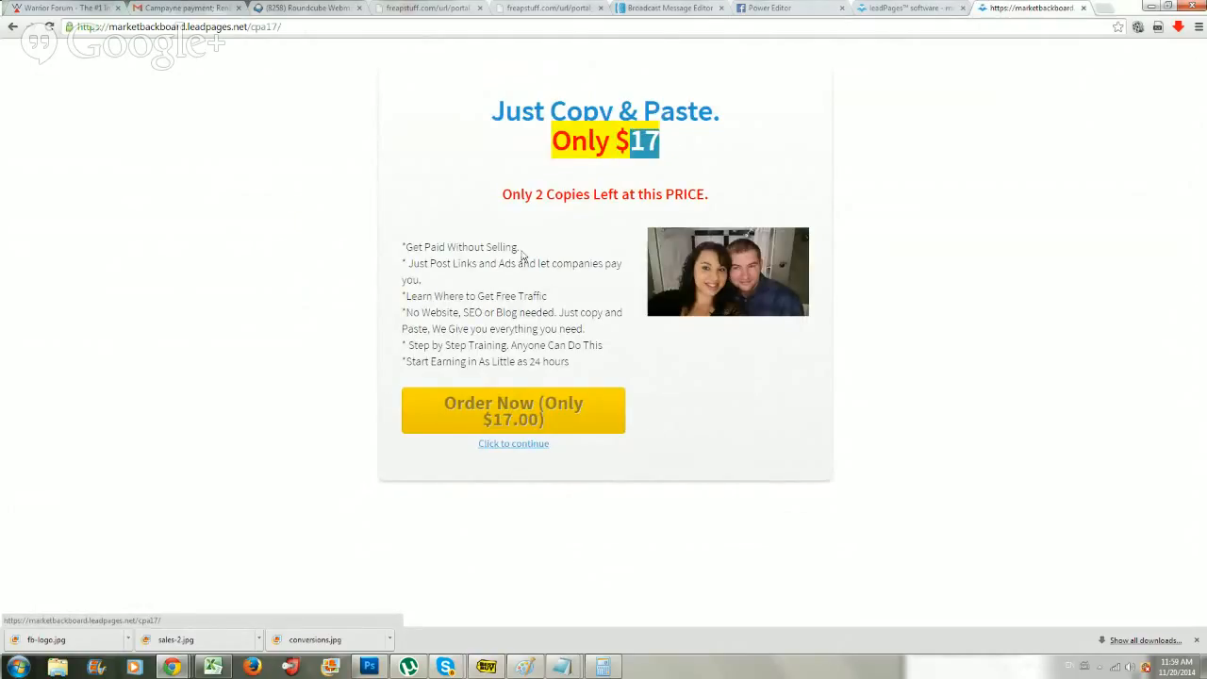
click(404, 139)
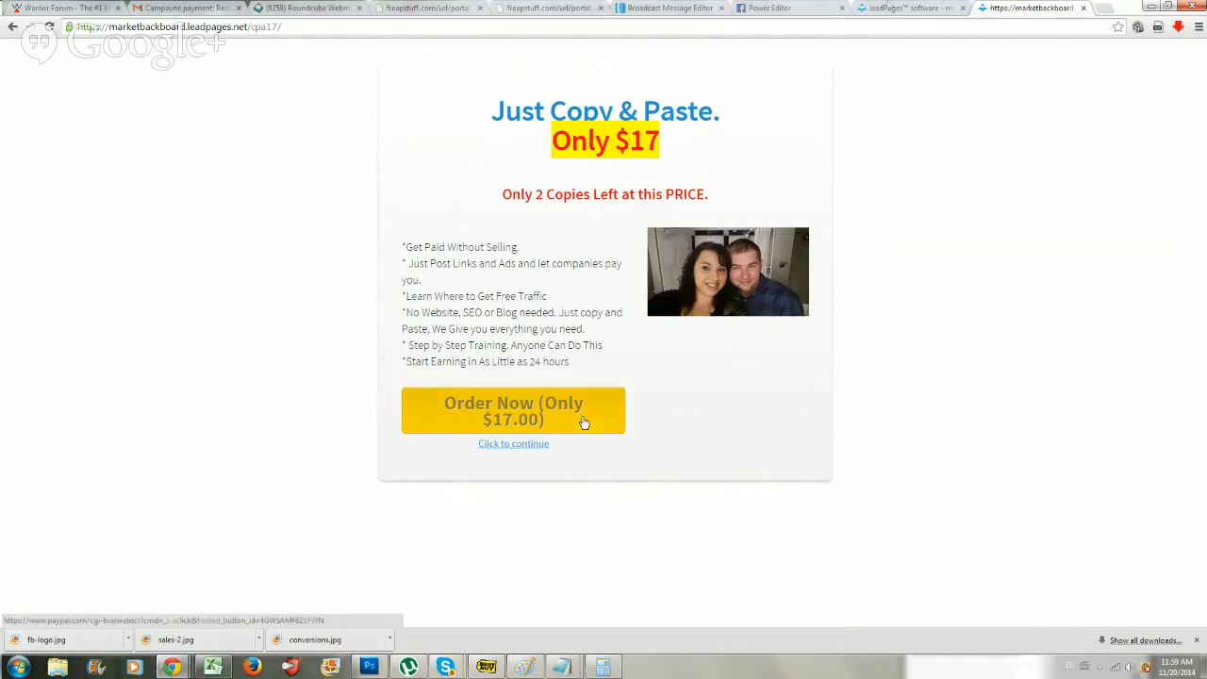
click(1084, 8)
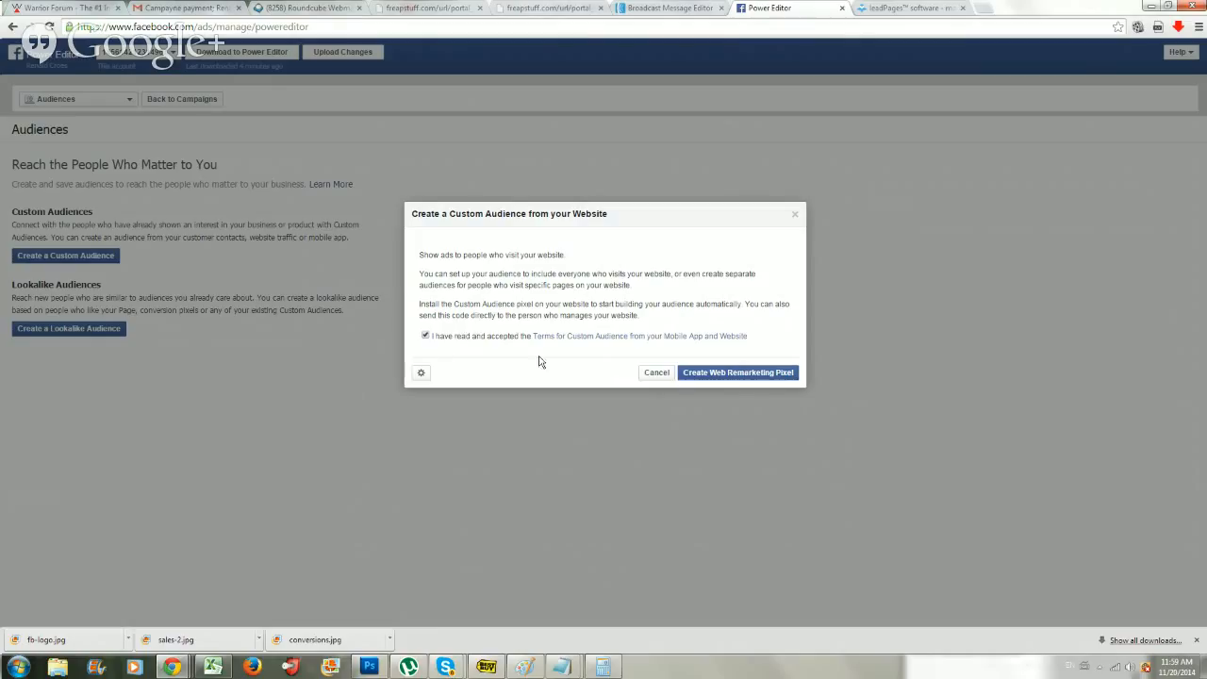
Create the web remarketing pixel, select its entire code and open a blank Notepad document.
click(746, 375)
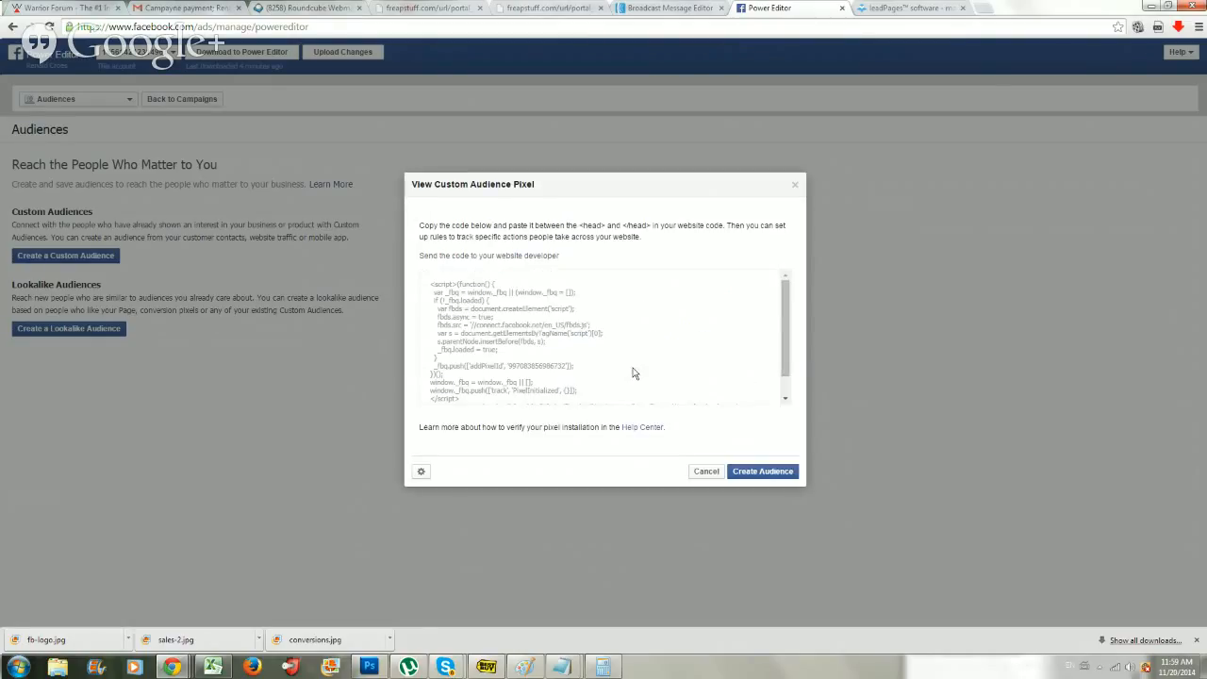
click(634, 373)
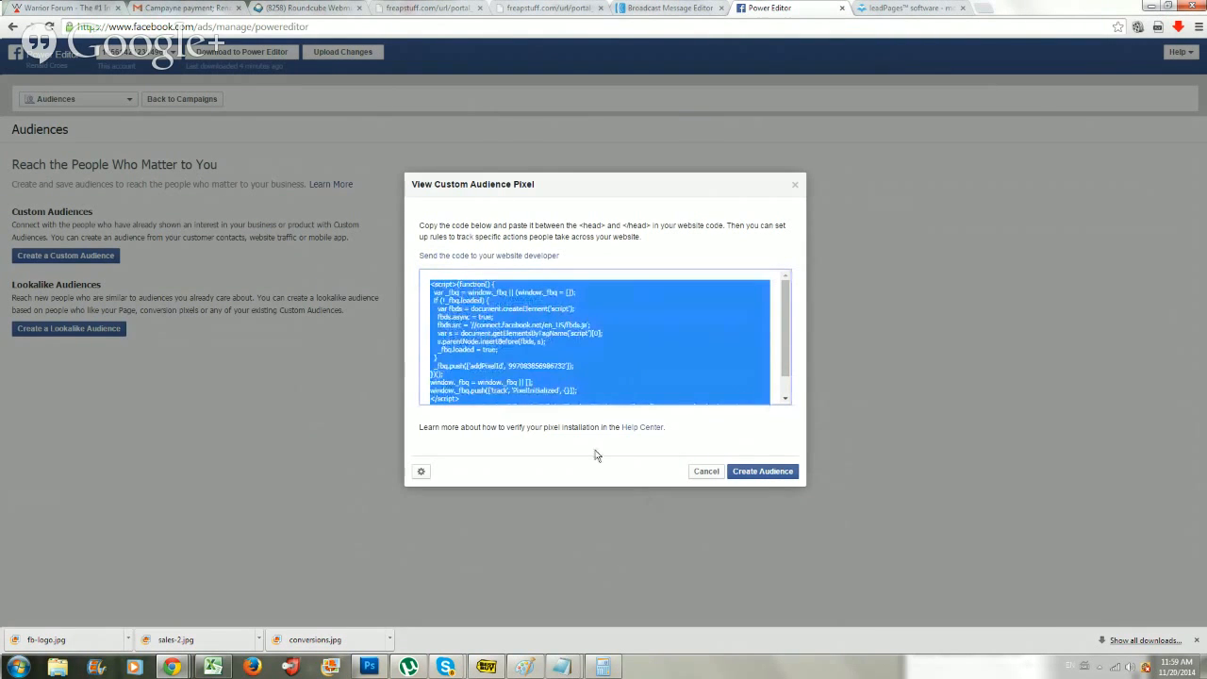
click(582, 351)
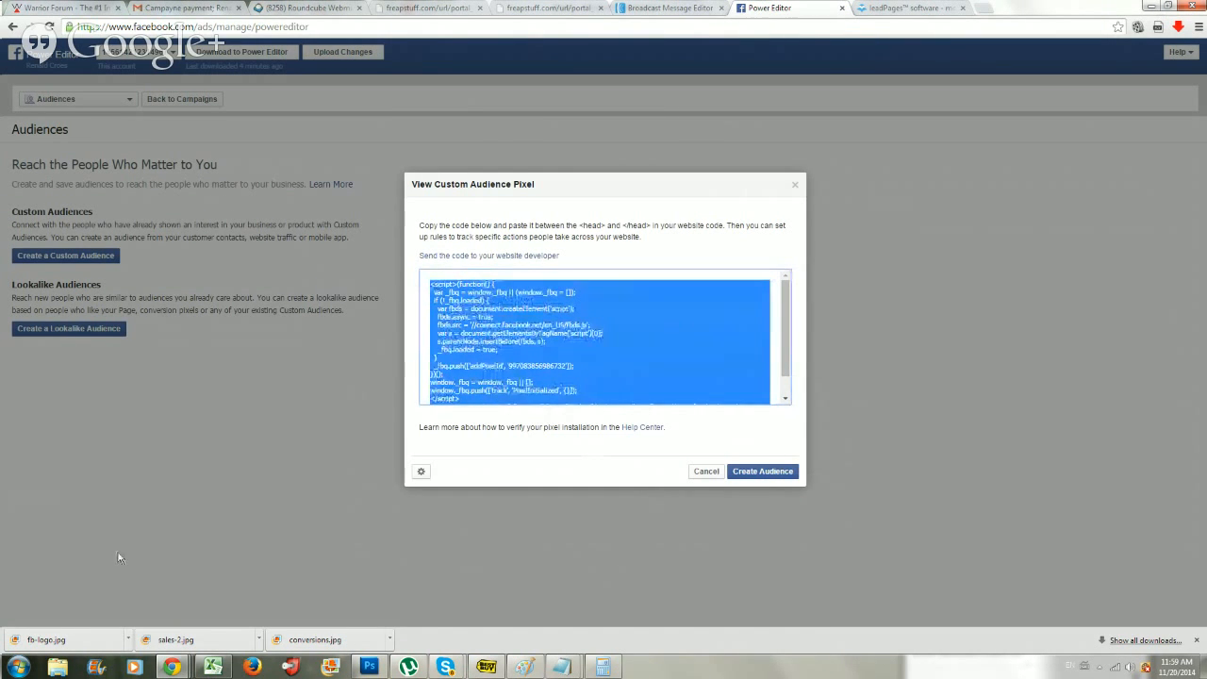
click(19, 667)
click(85, 397)
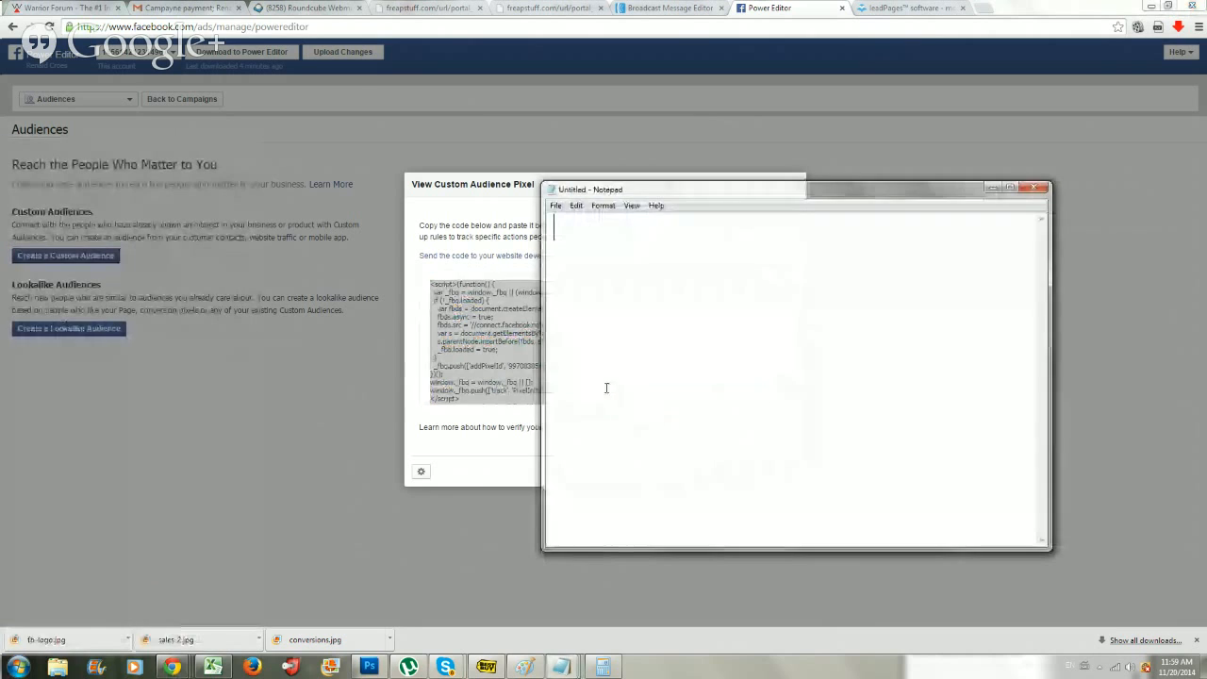
Return to the custom audience pixel dialog in the browser and proceed to the Create Audience form.
click(336, 440)
click(422, 473)
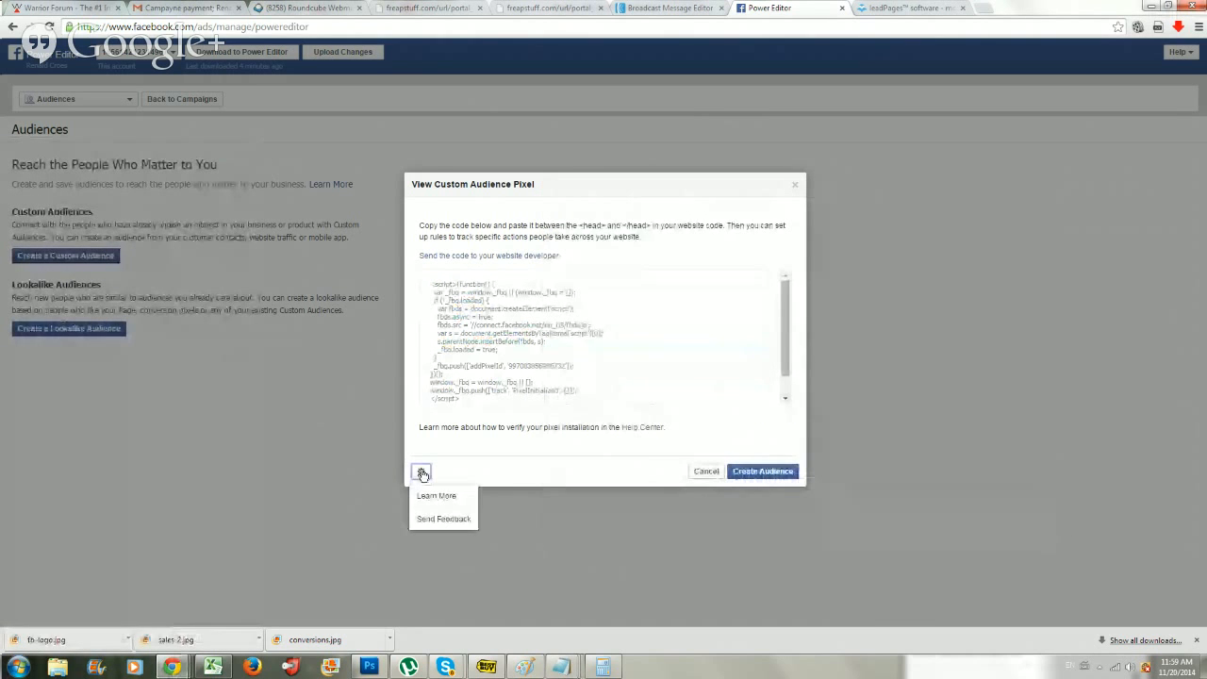
click(501, 459)
click(735, 473)
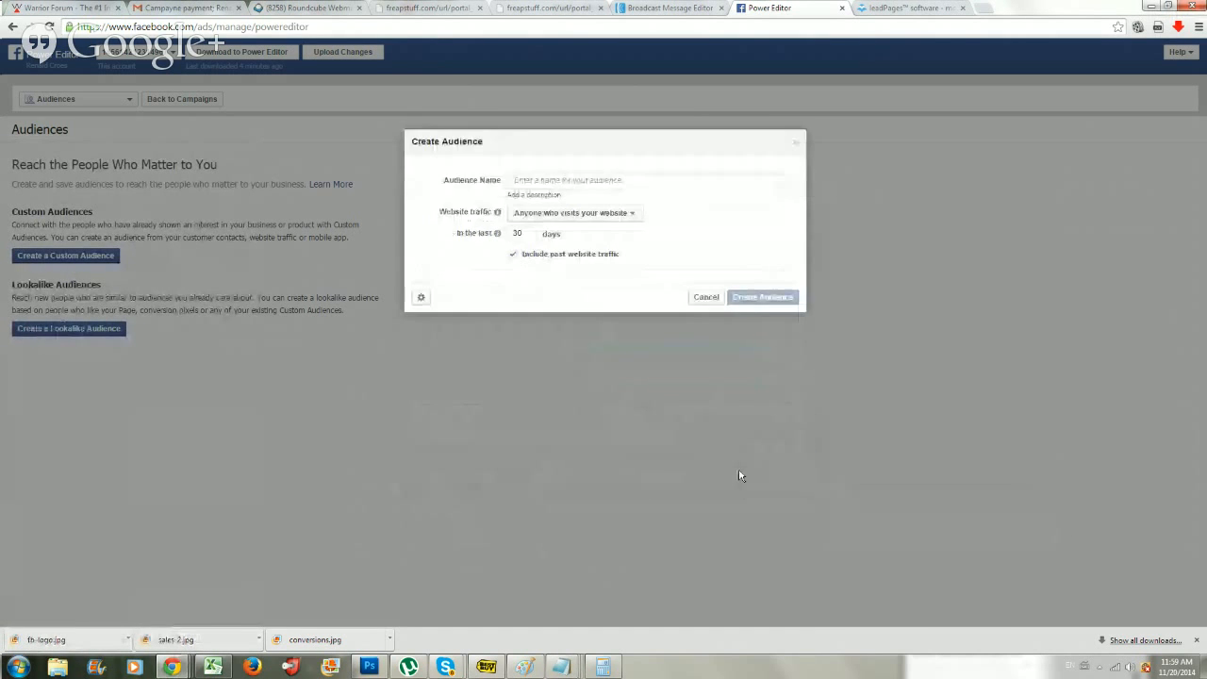
Name the new website audience "iPas Audience Landing Page".
click(538, 179)
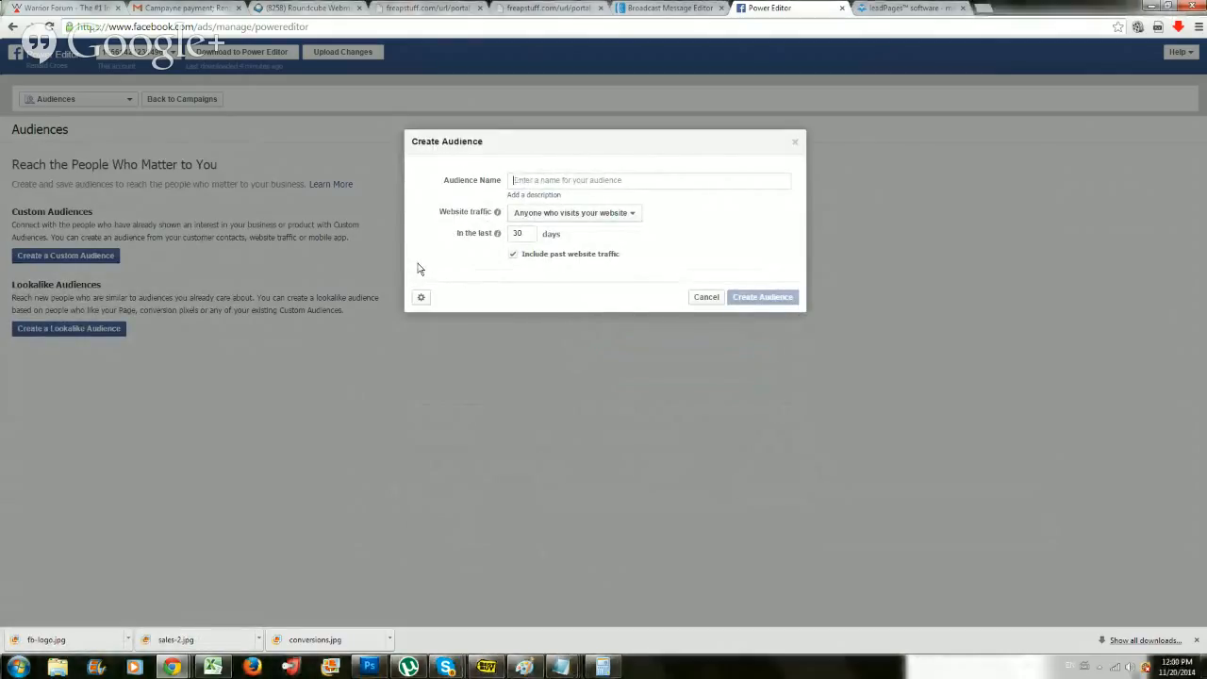
text(iPas Audien)
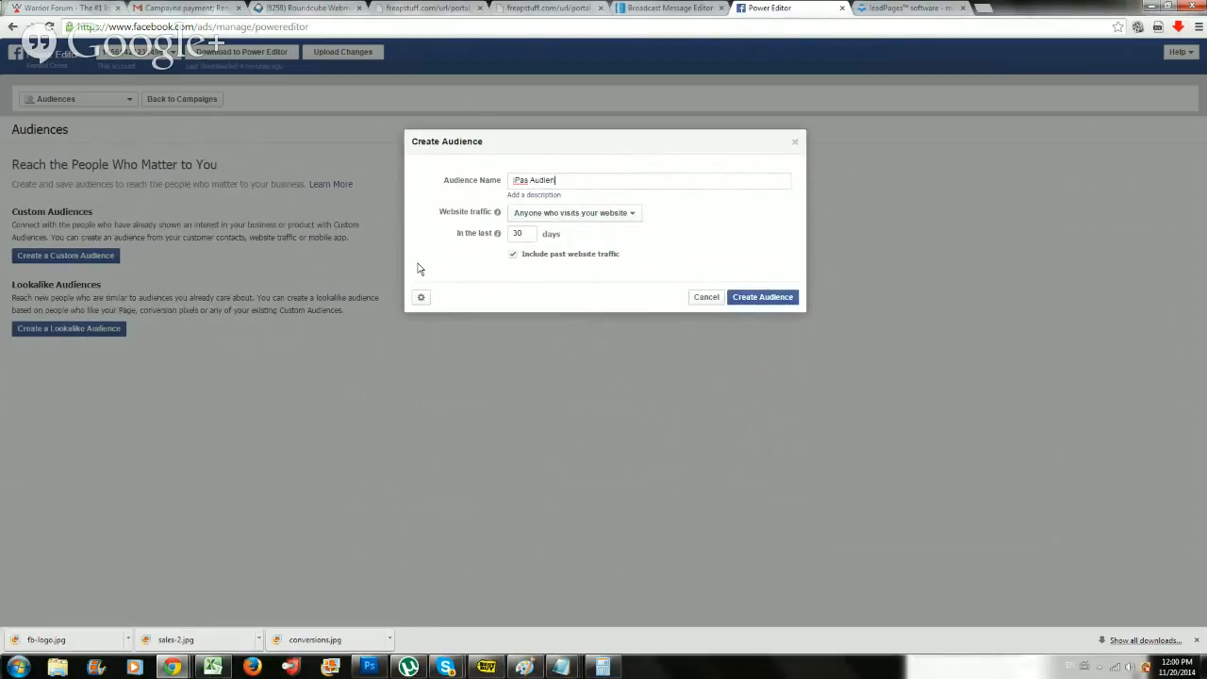
text(ce Landing Page)
View the custom audience pixel code from the audience form and go back to the Create Audience form.
click(421, 298)
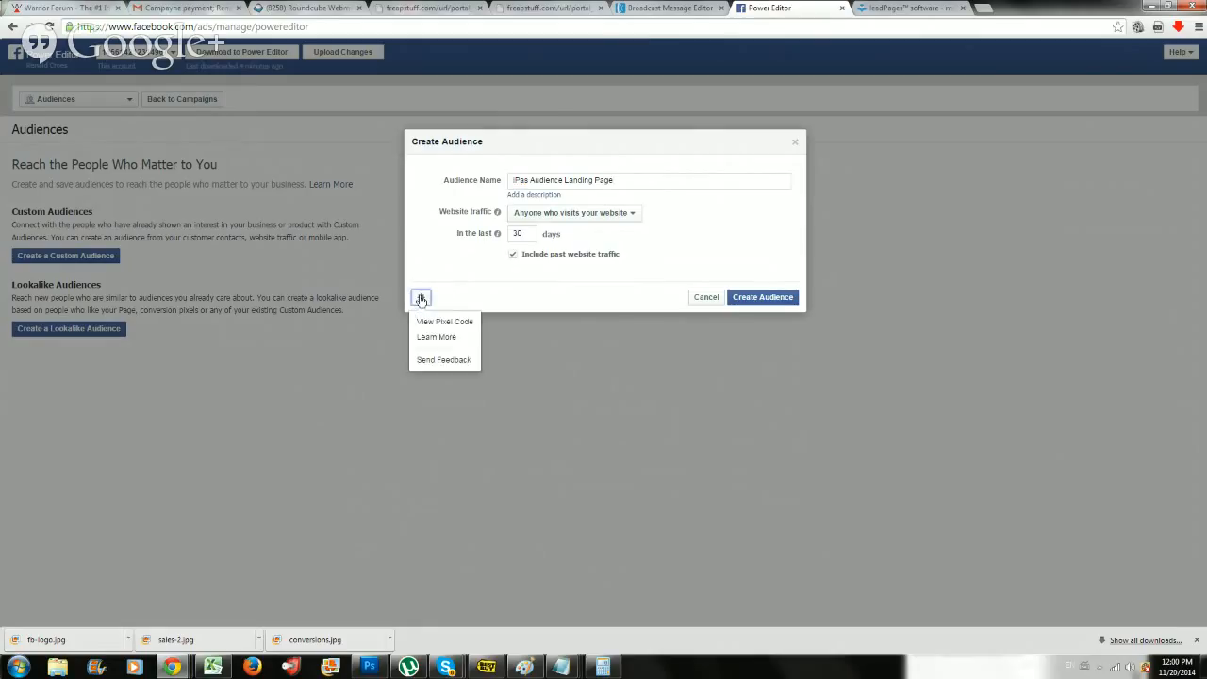
click(436, 322)
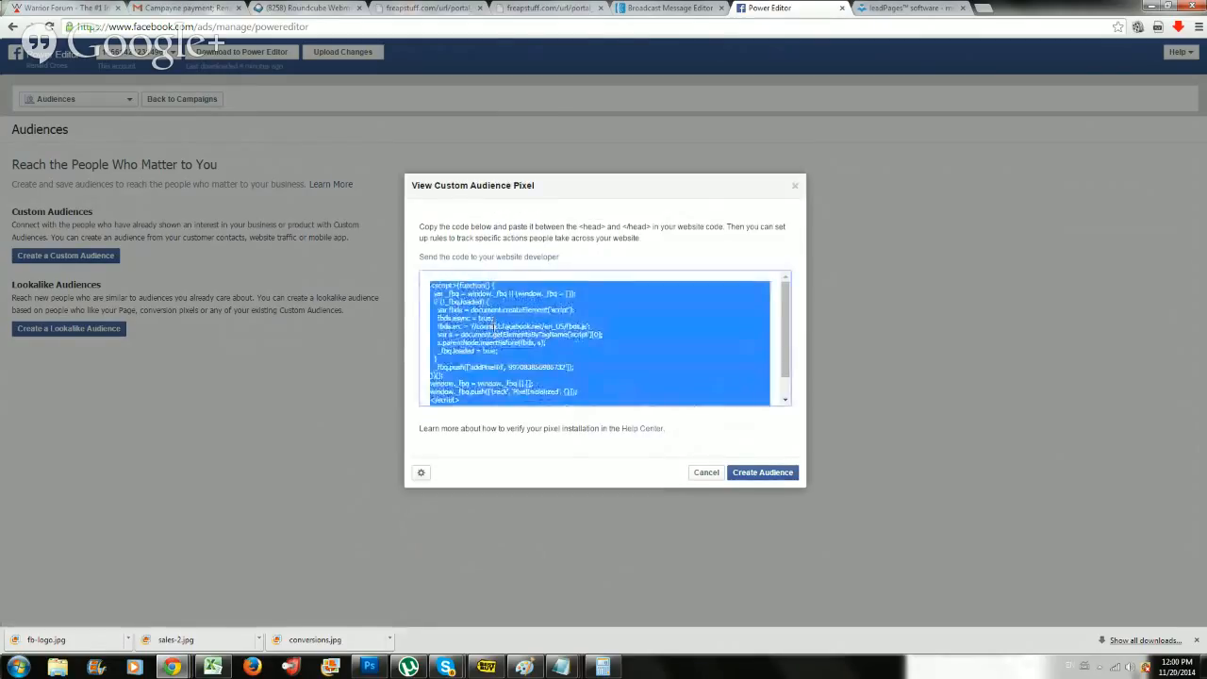
click(749, 475)
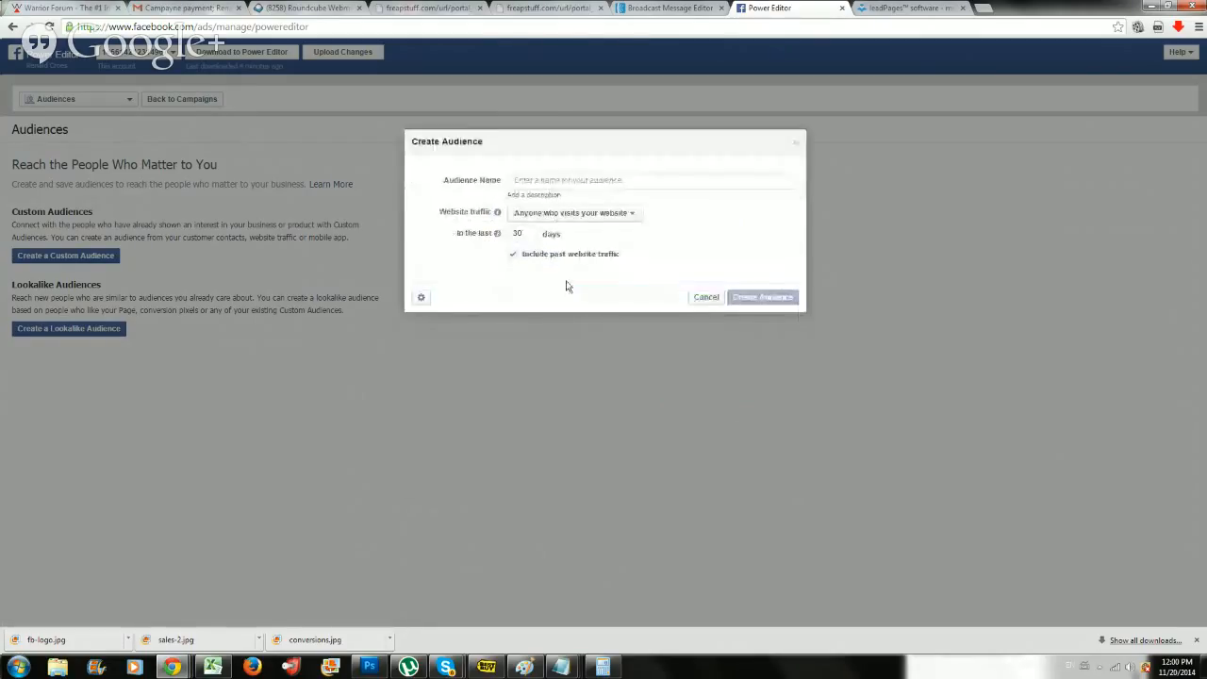
Name the website audience "Ipas 2 Landing Page Audience", create it and close the confirmation dialog.
click(524, 180)
text(lea)
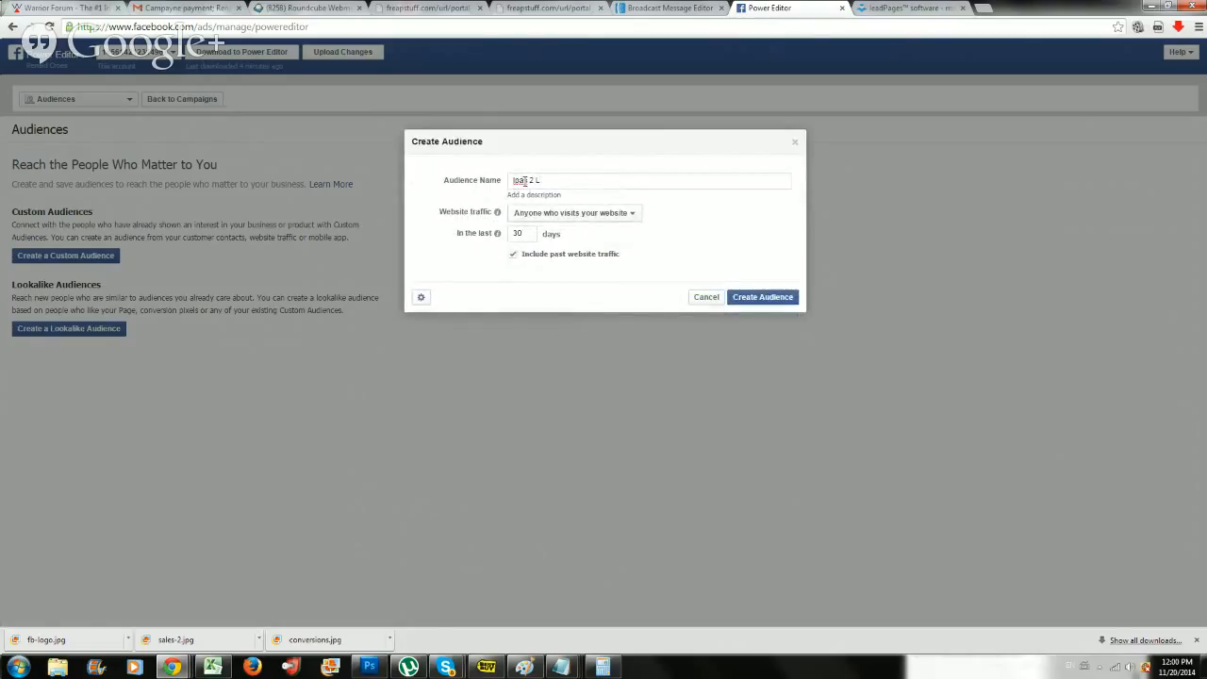
text(d 2 Landing Page Audience)
click(788, 299)
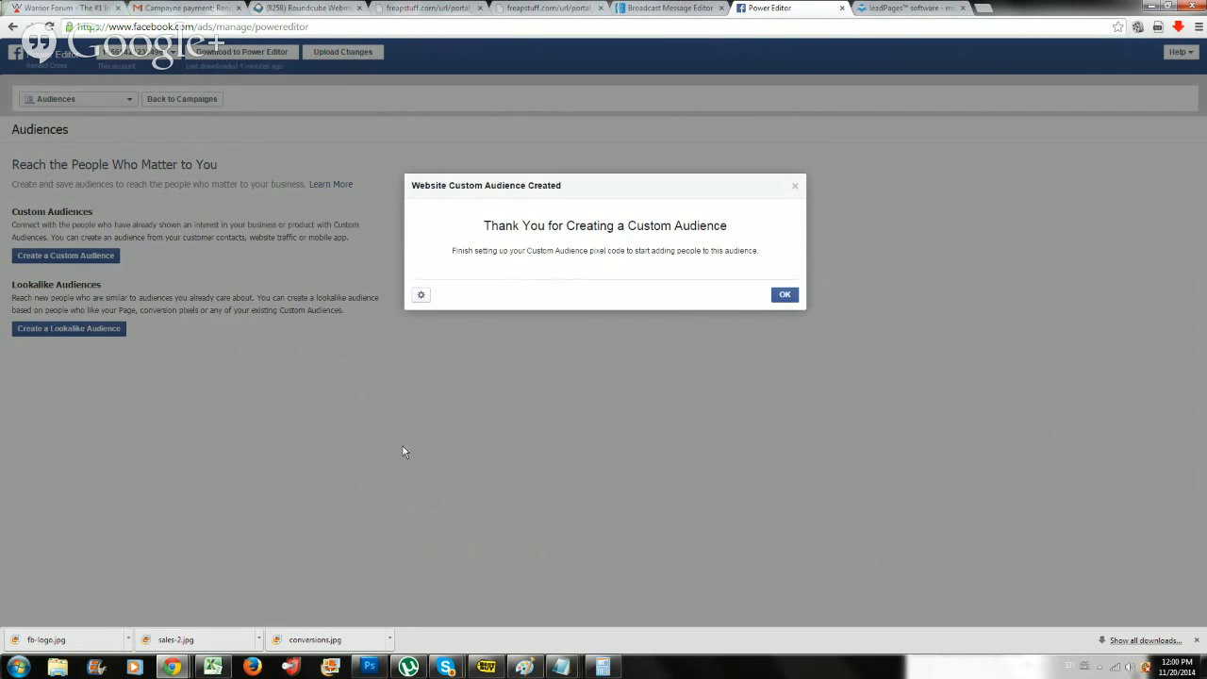
click(784, 310)
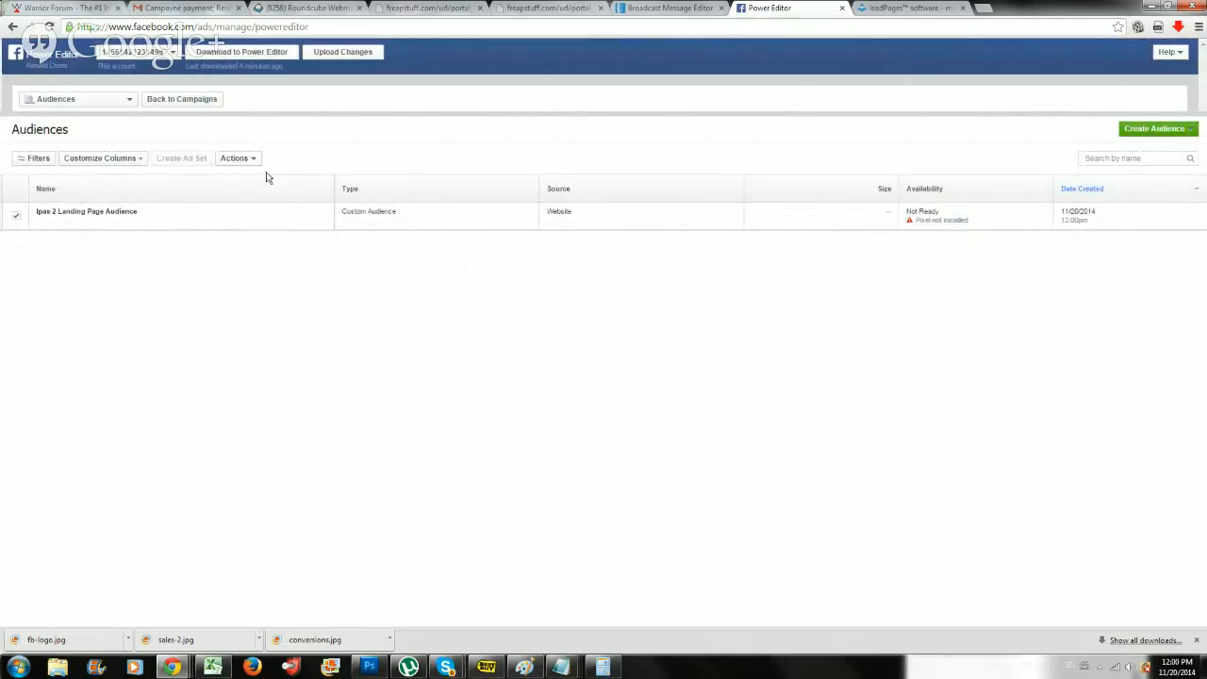
Copy the new audience's full pixel code into the open Notepad document, replacing its contents, and close the pixel details.
click(253, 159)
click(256, 206)
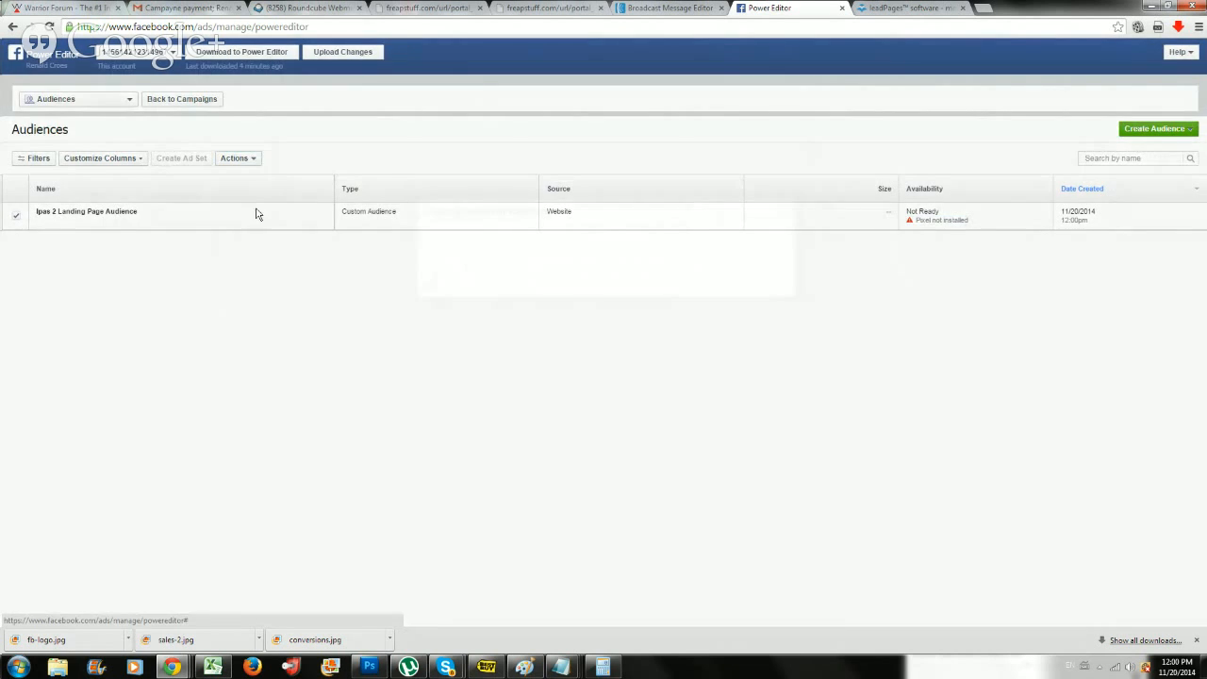
click(549, 444)
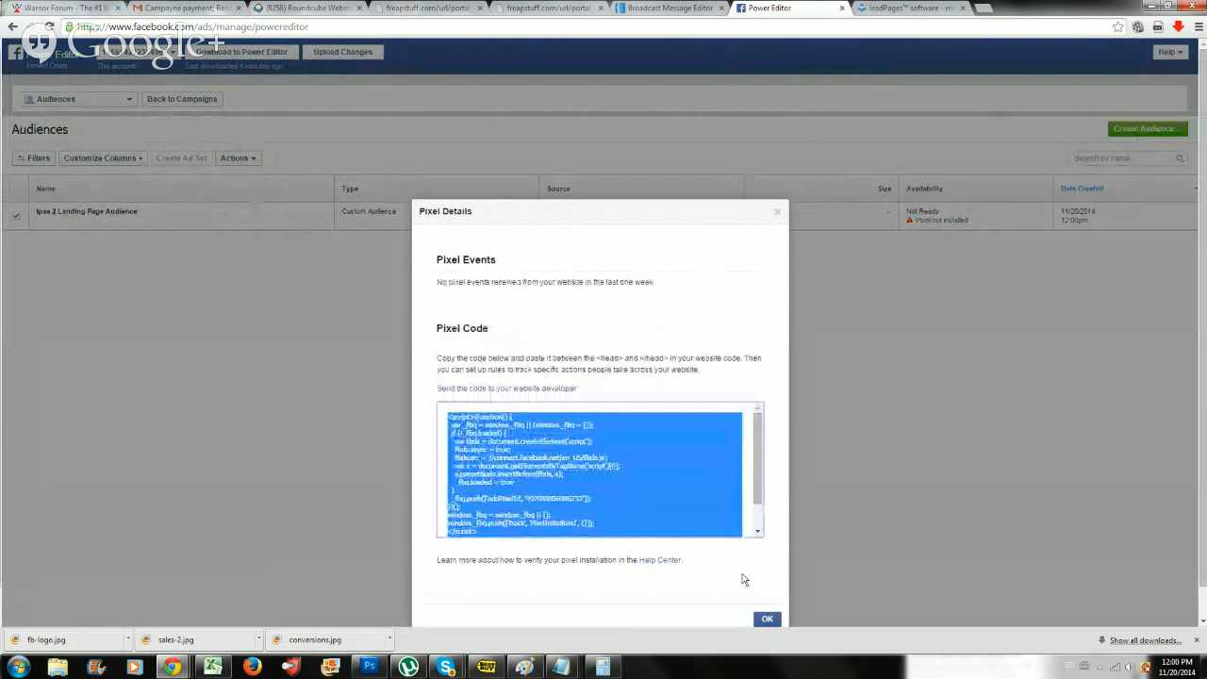
mouse_move(560, 666)
click(683, 575)
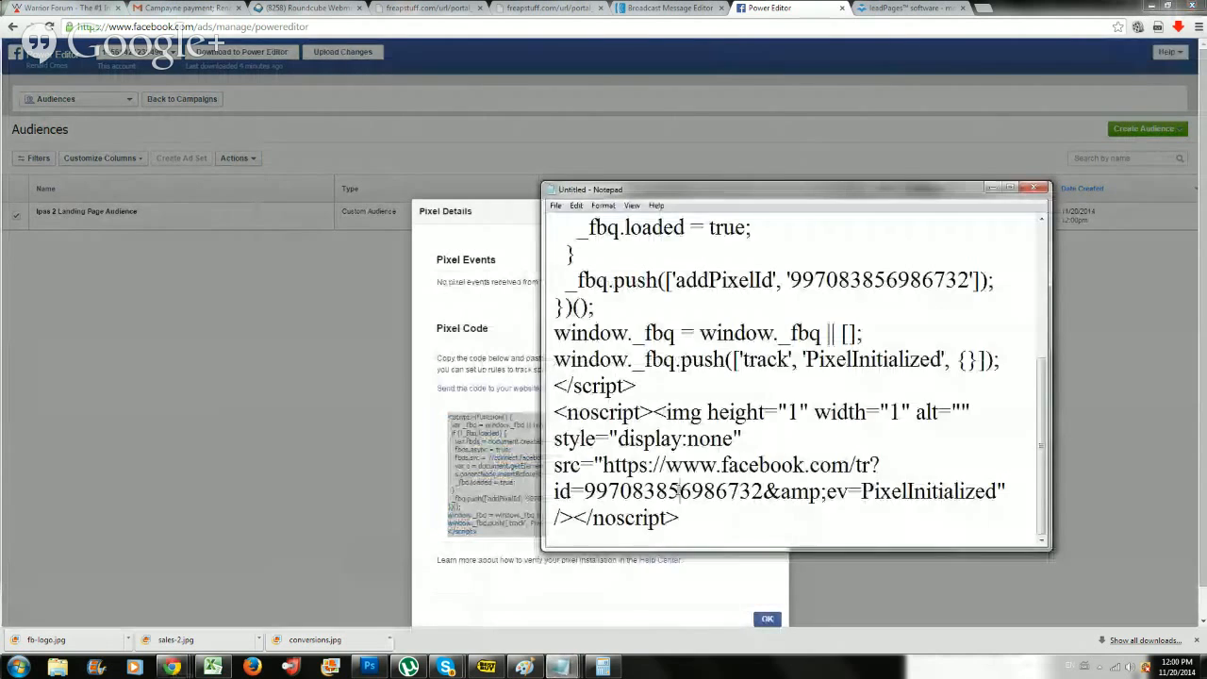
key(ctrl+a)
key(ctrl+v)
click(660, 577)
click(766, 618)
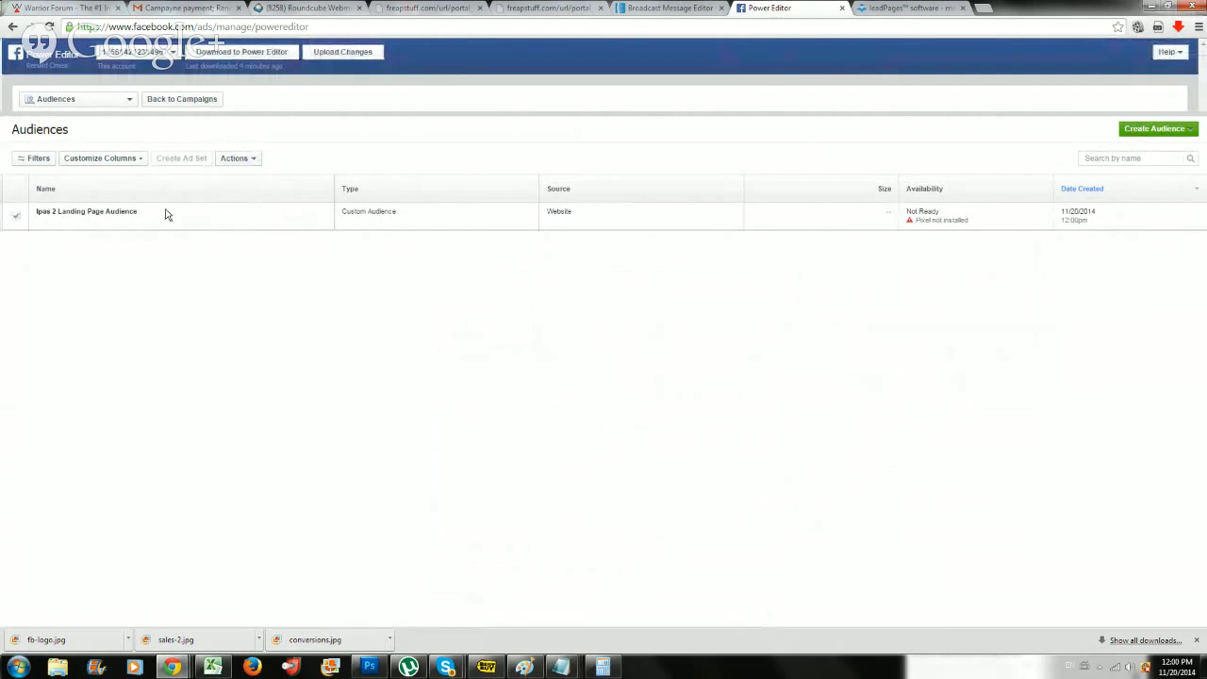
View the pixel details of the Ipas 2 Landing Page Audience once more and close them.
click(243, 159)
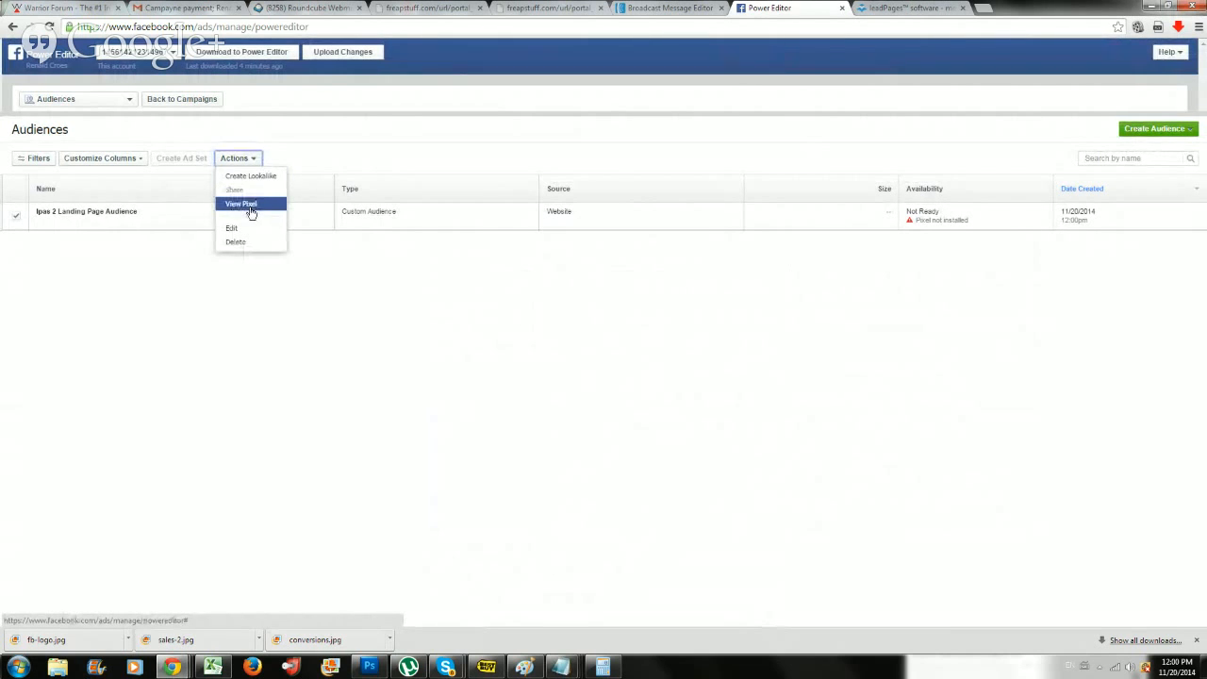
click(249, 205)
click(767, 587)
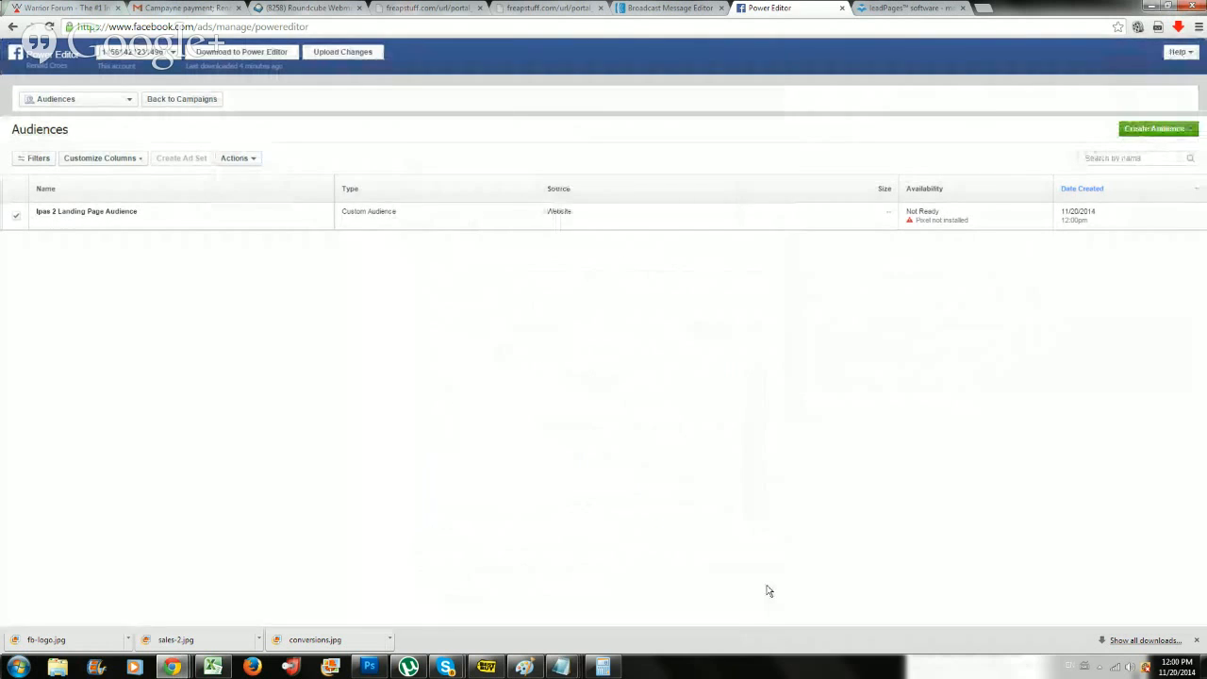
Switch to the LeadPages site, log in and open the list of existing landing pages.
click(872, 8)
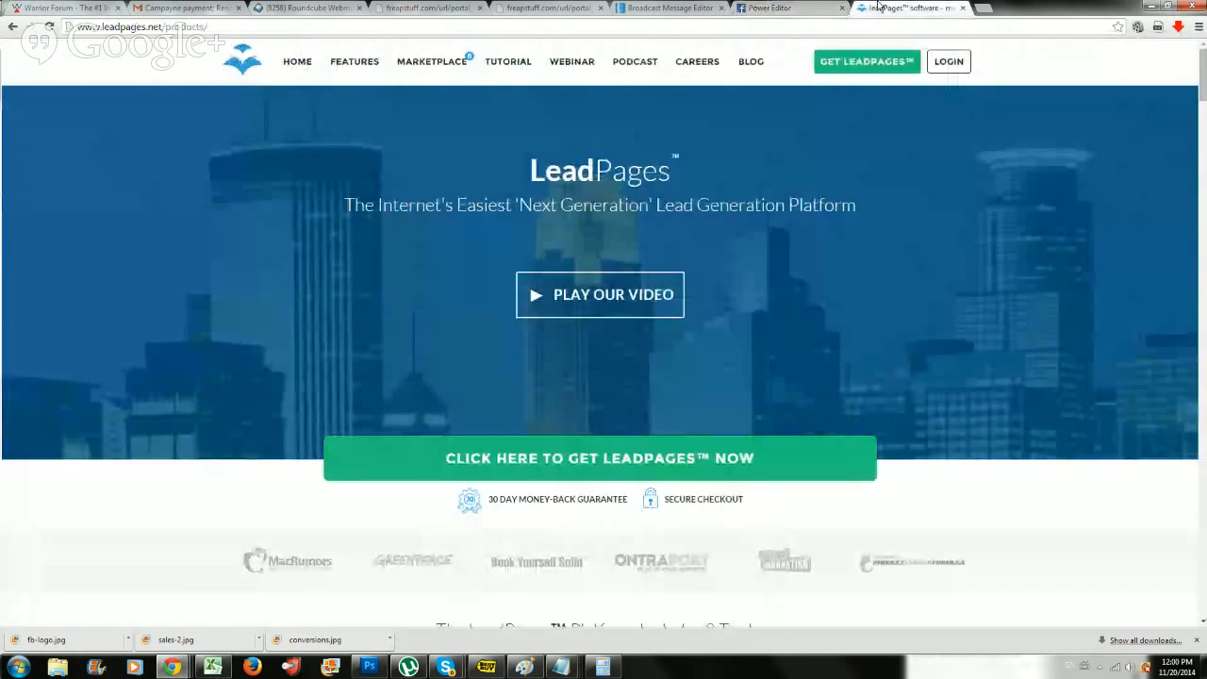
click(965, 70)
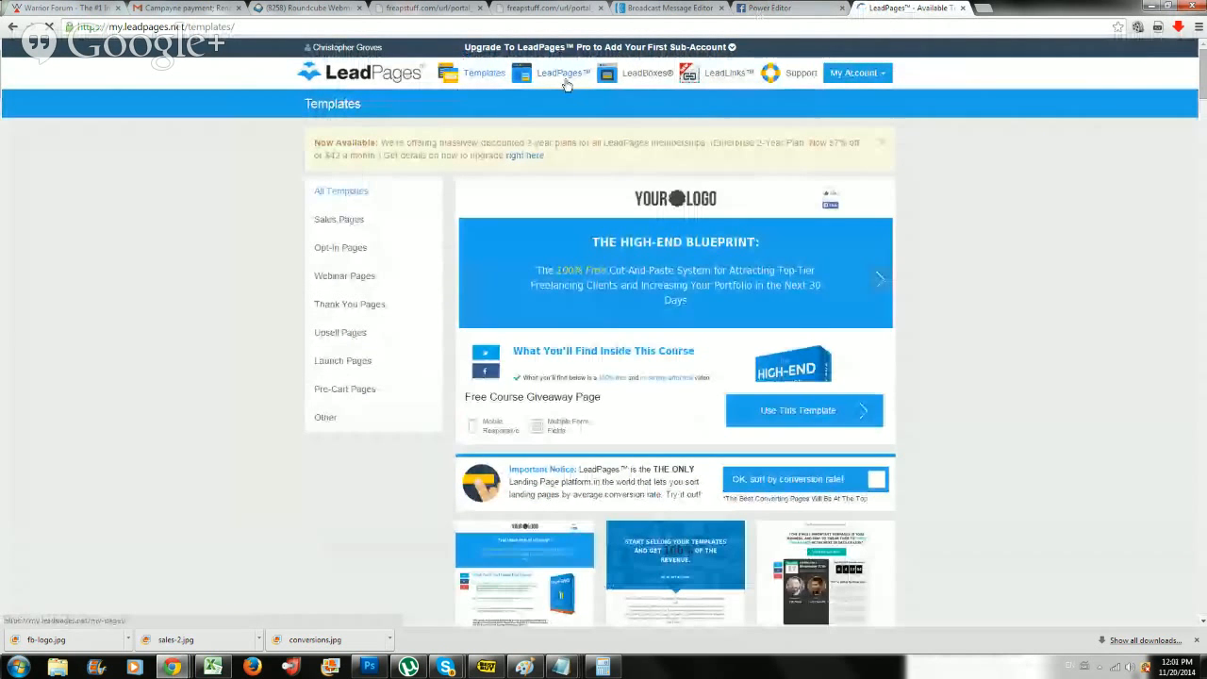
click(566, 85)
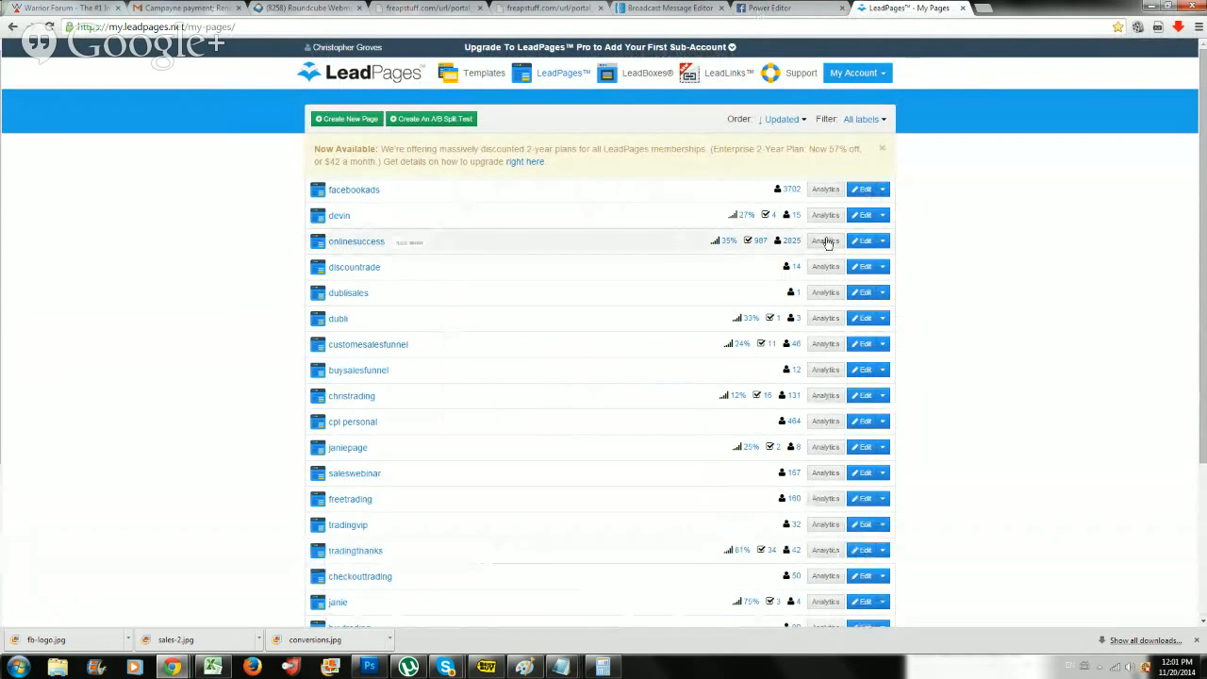
Duplicate the "onlinesuccess" landing page, naming the copy with the client's first name.
click(882, 255)
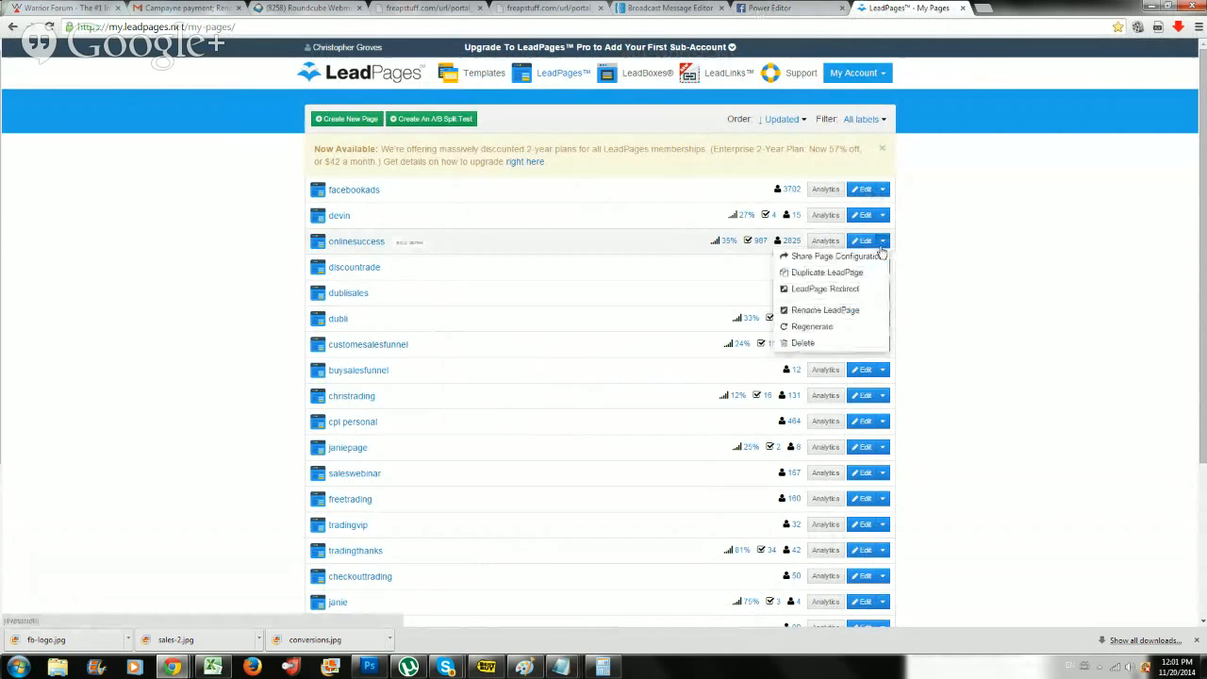
click(844, 283)
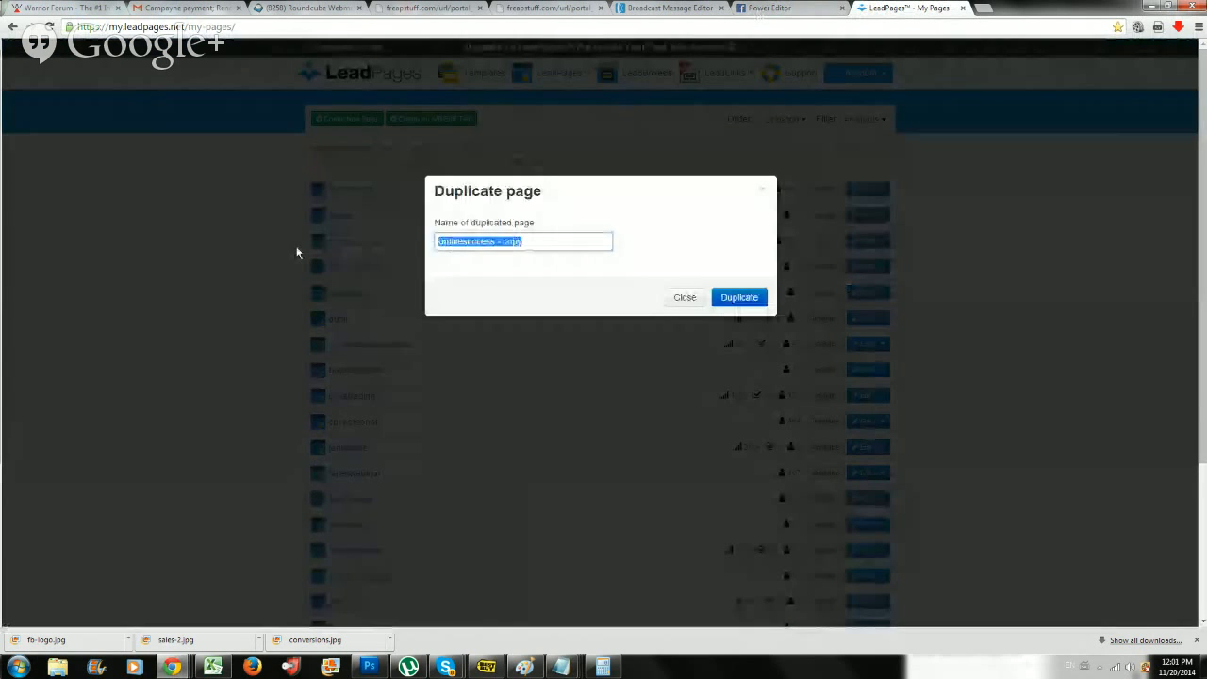
text(renald)
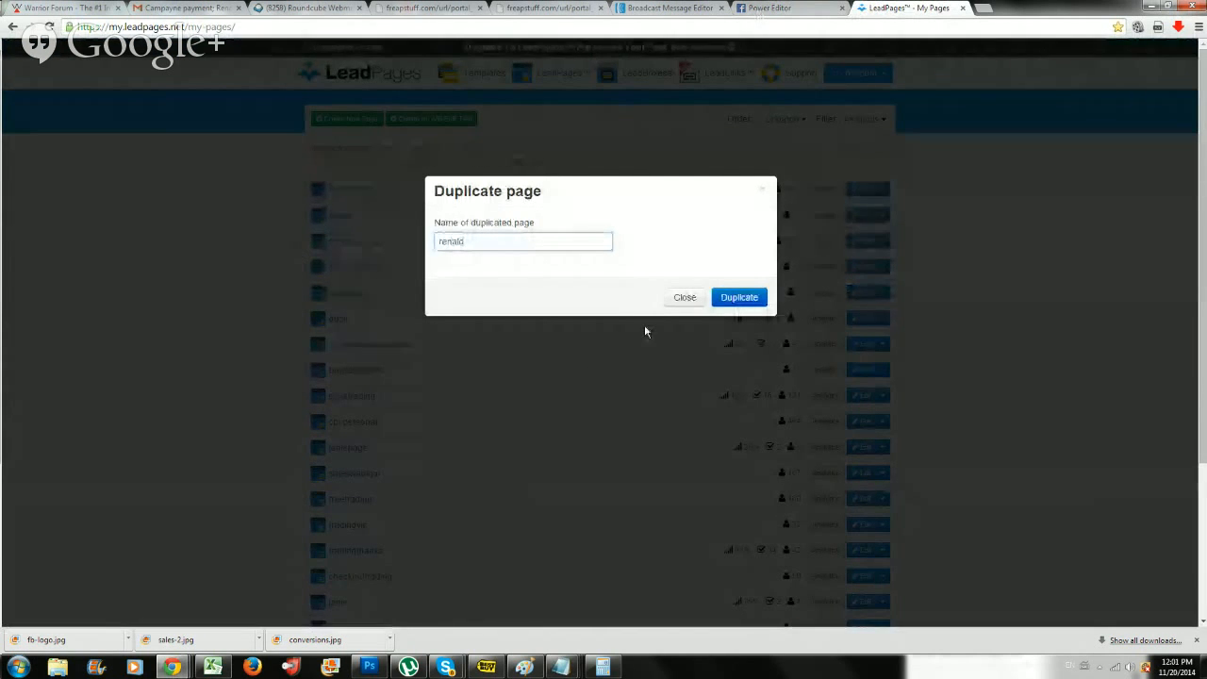
click(743, 298)
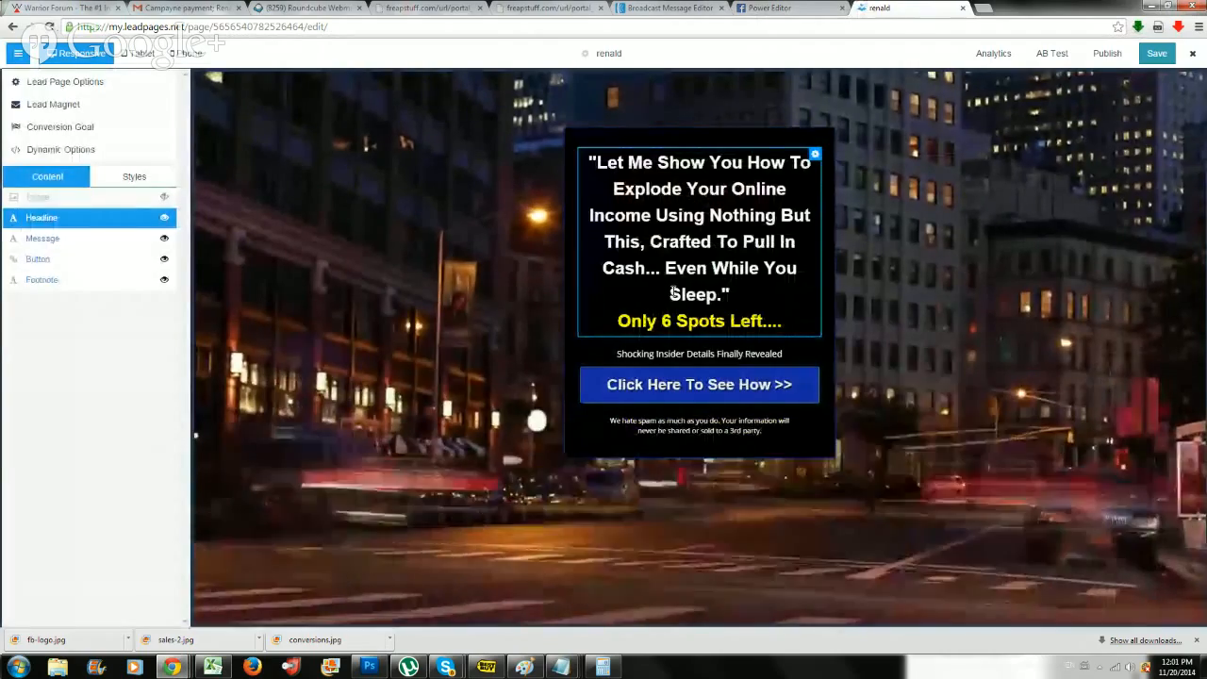
Insert "Automated System" after "This" in the landing page headline and leave text editing.
click(645, 241)
text(Au)
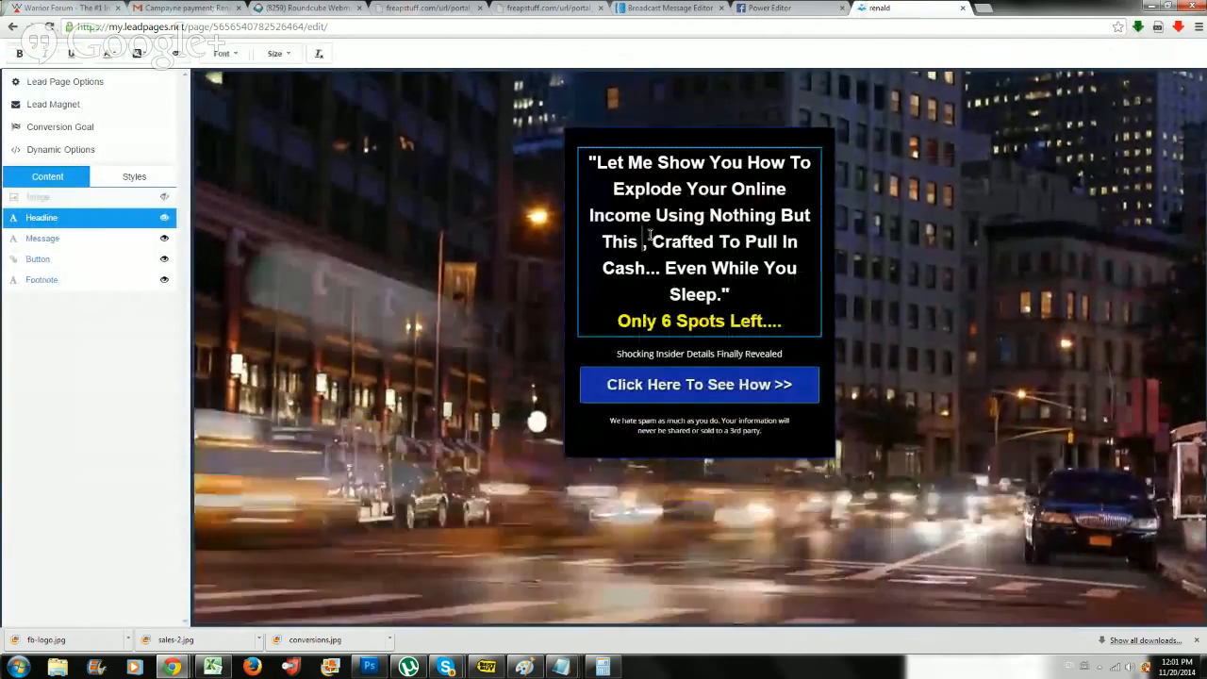
text(tomated System)
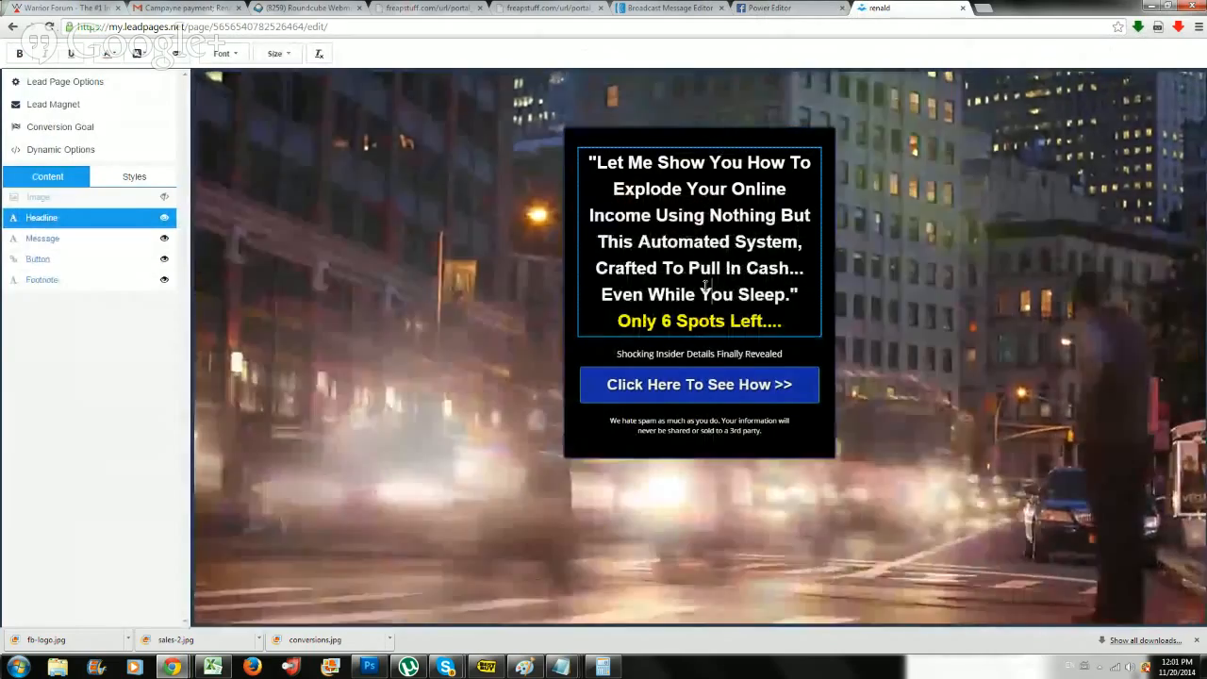
click(711, 290)
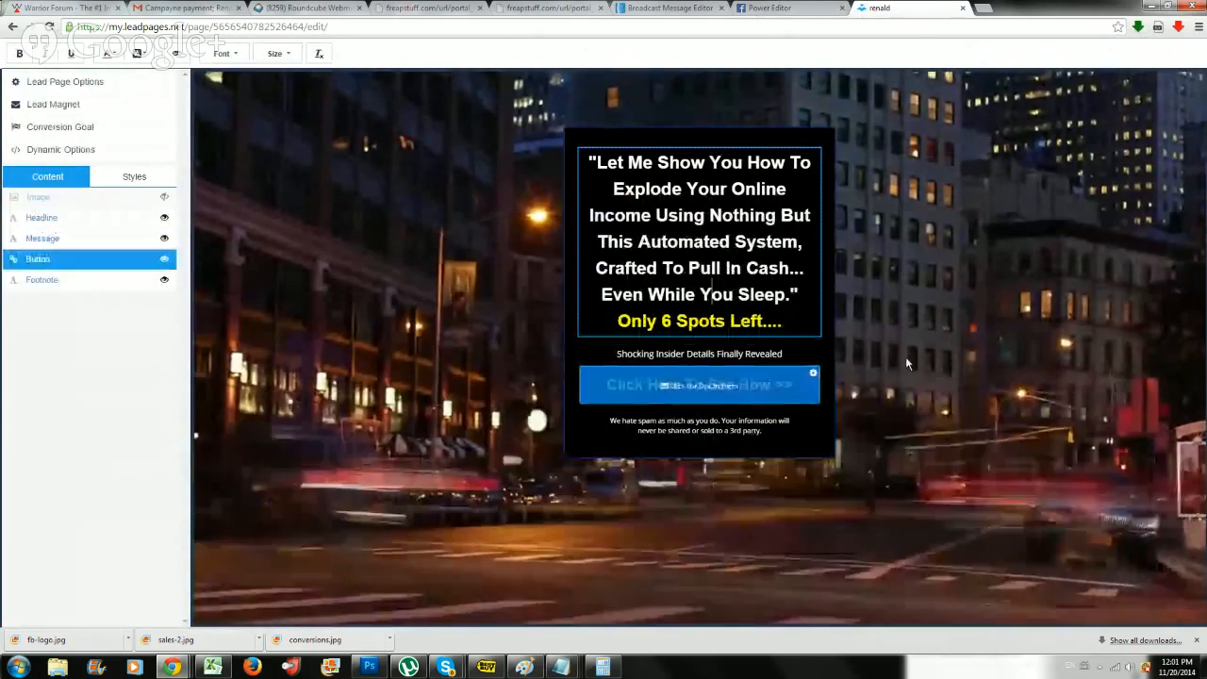
click(1025, 326)
Paste the copied pixel code as the landing page's head-tag tracking code and save the page.
click(587, 51)
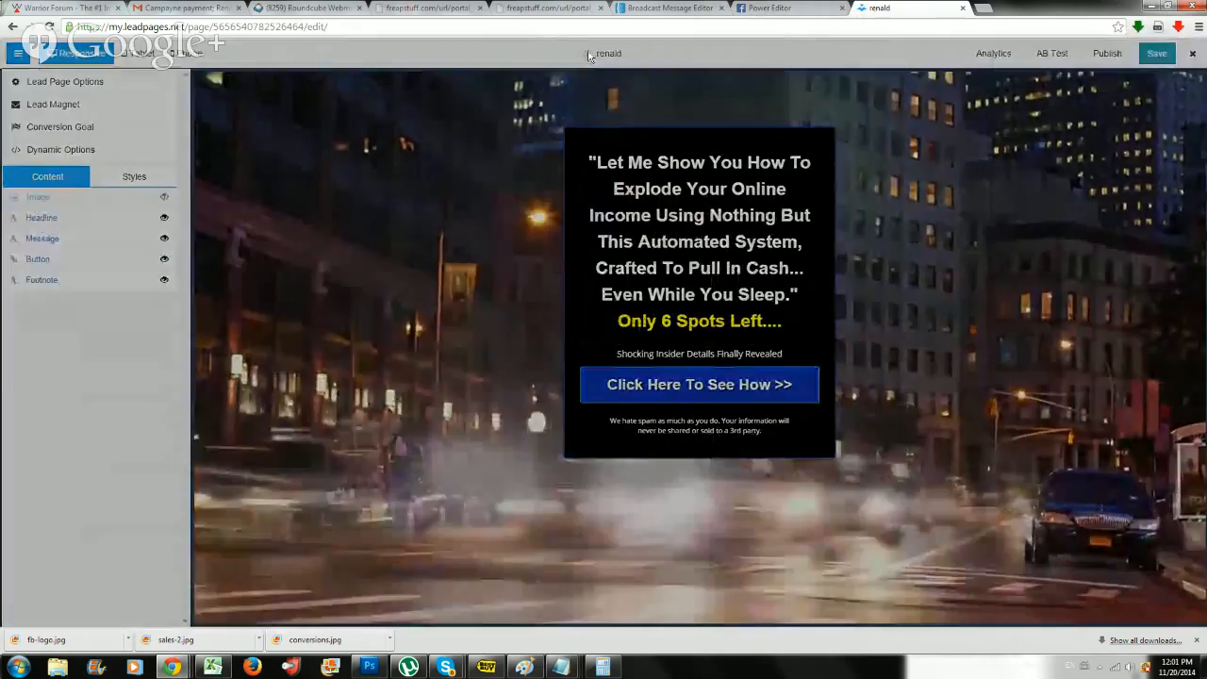
click(848, 265)
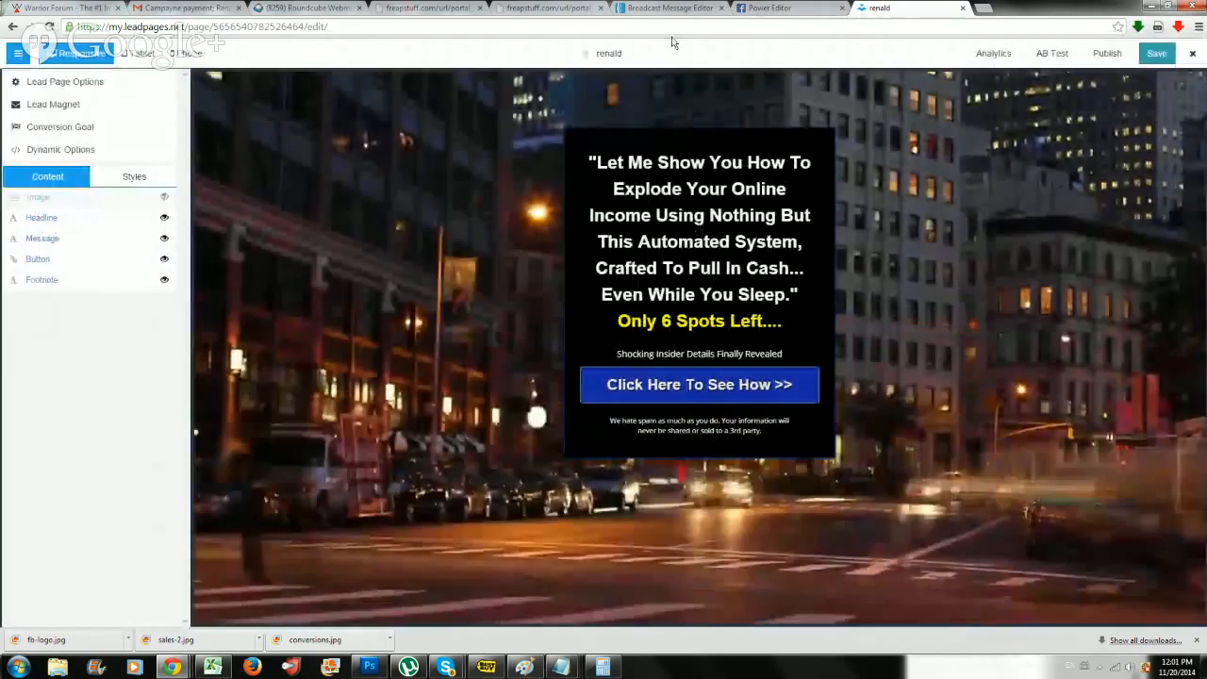
click(612, 56)
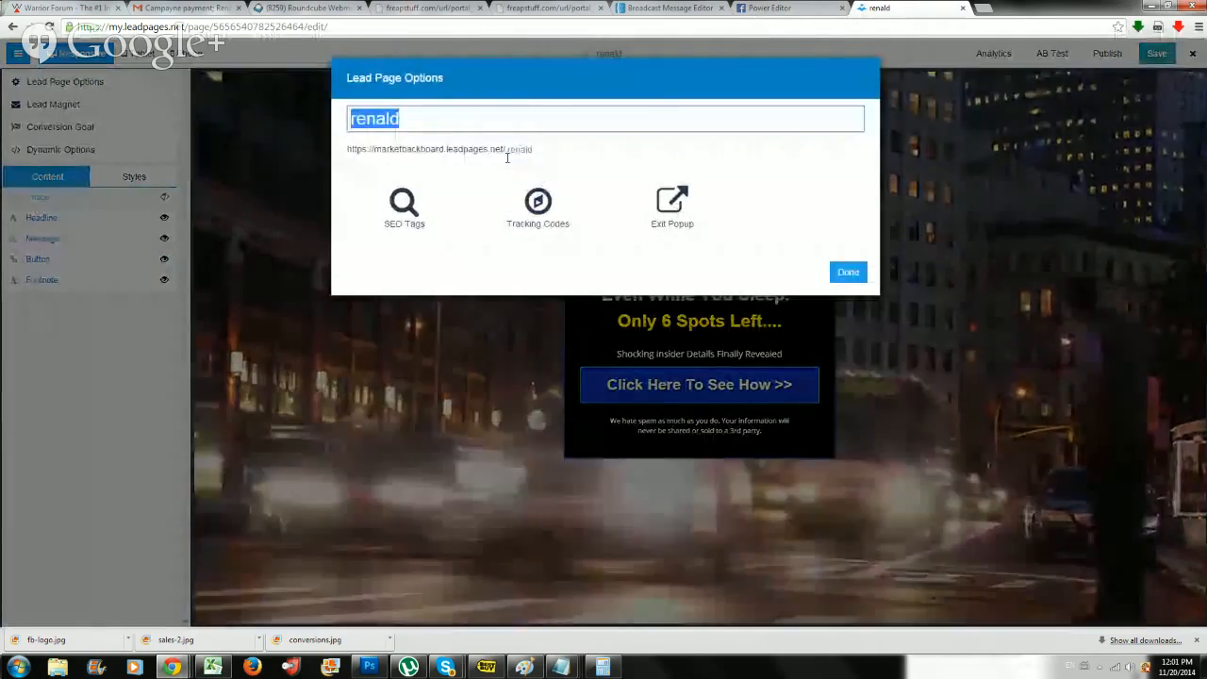
click(525, 199)
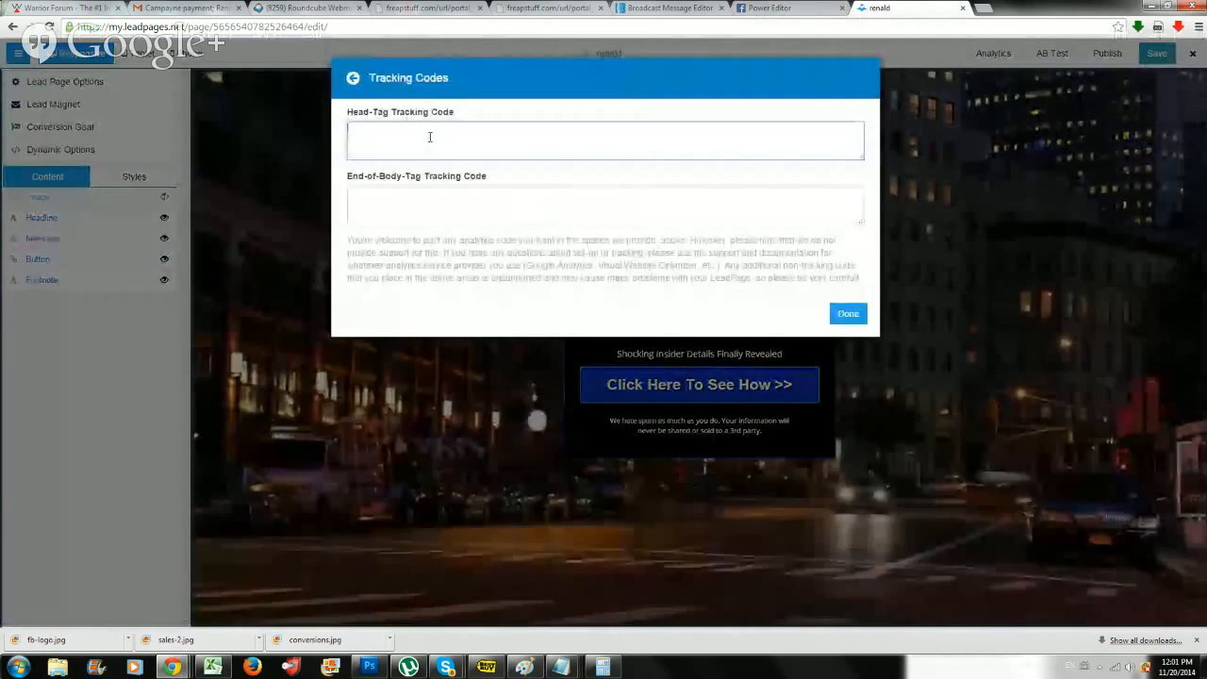
click(429, 137)
key(ctrl+v)
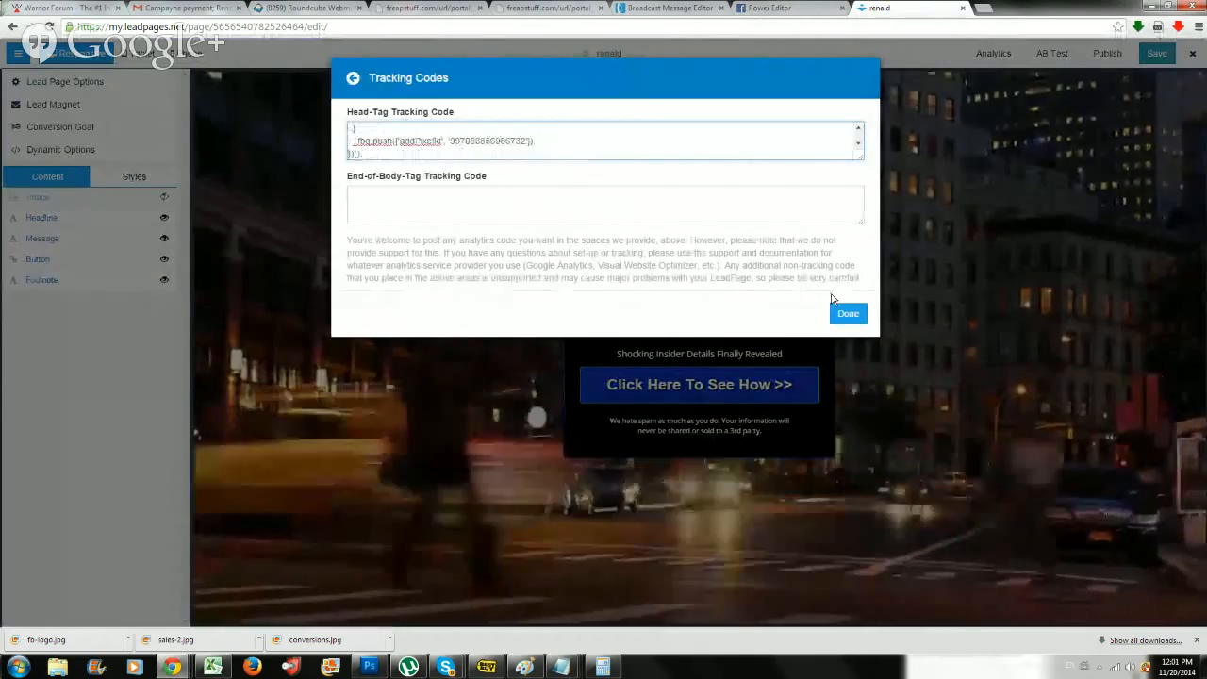
click(833, 316)
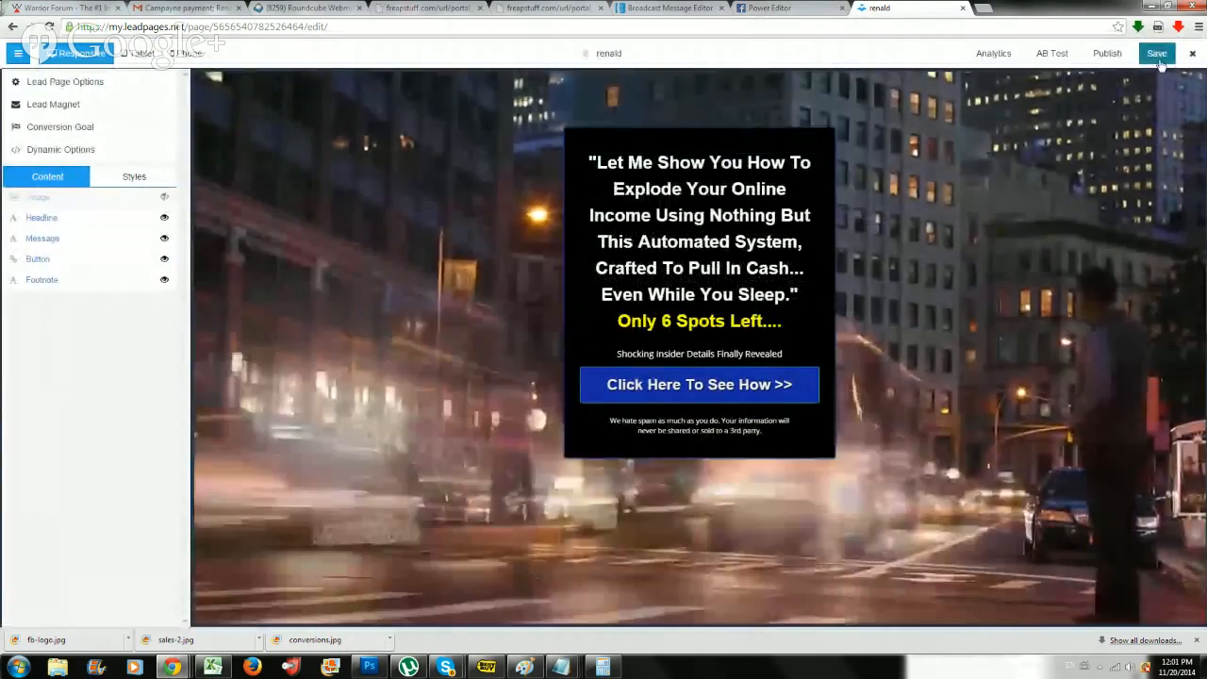
click(1158, 54)
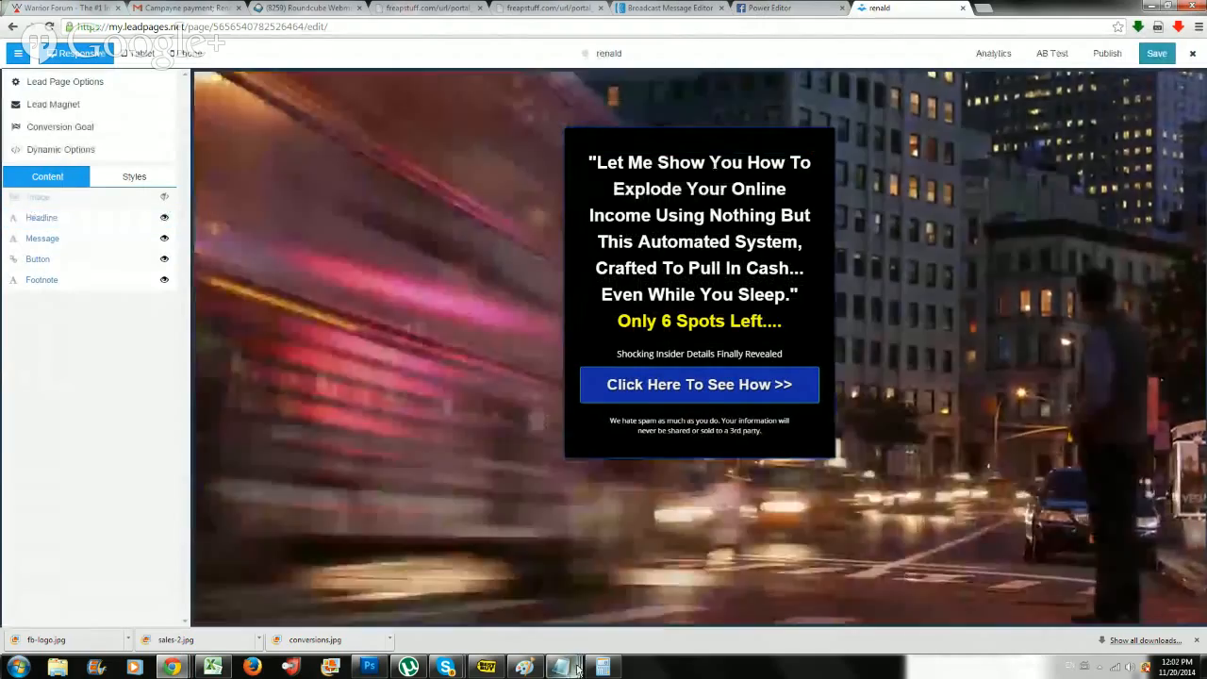
Review the pixel code in Notepad from its beginning and minimize the document.
mouse_move(597, 668)
click(562, 598)
scroll(797, 368, up, 3)
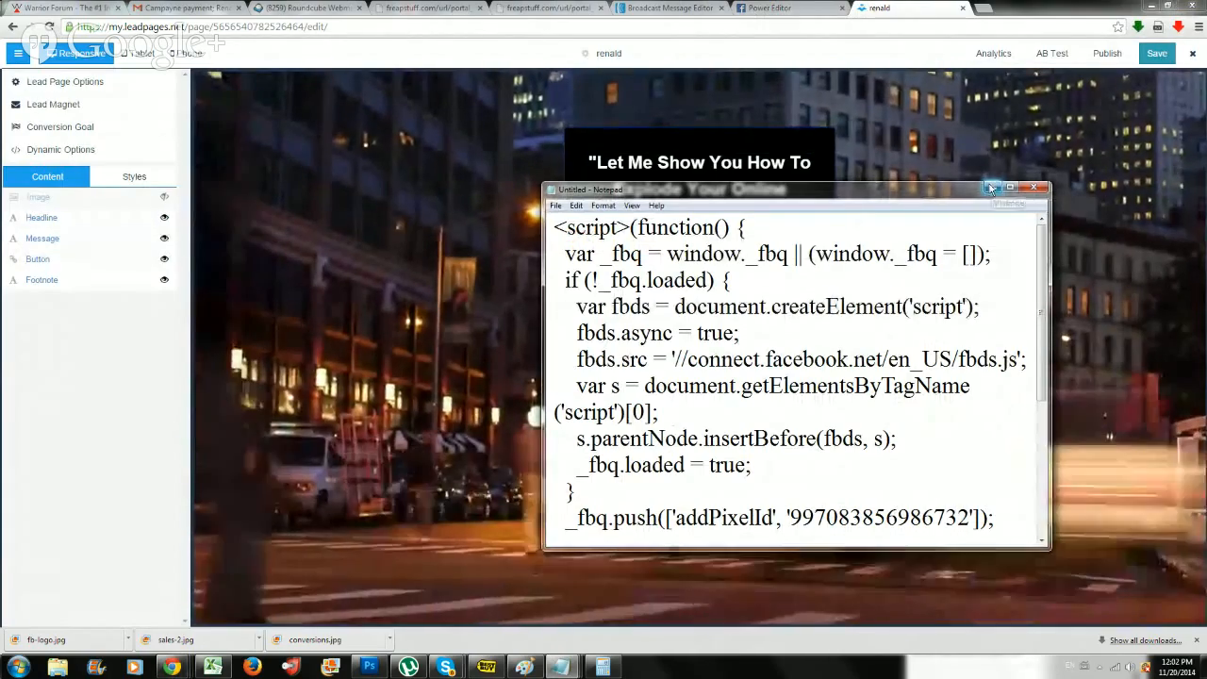
click(990, 188)
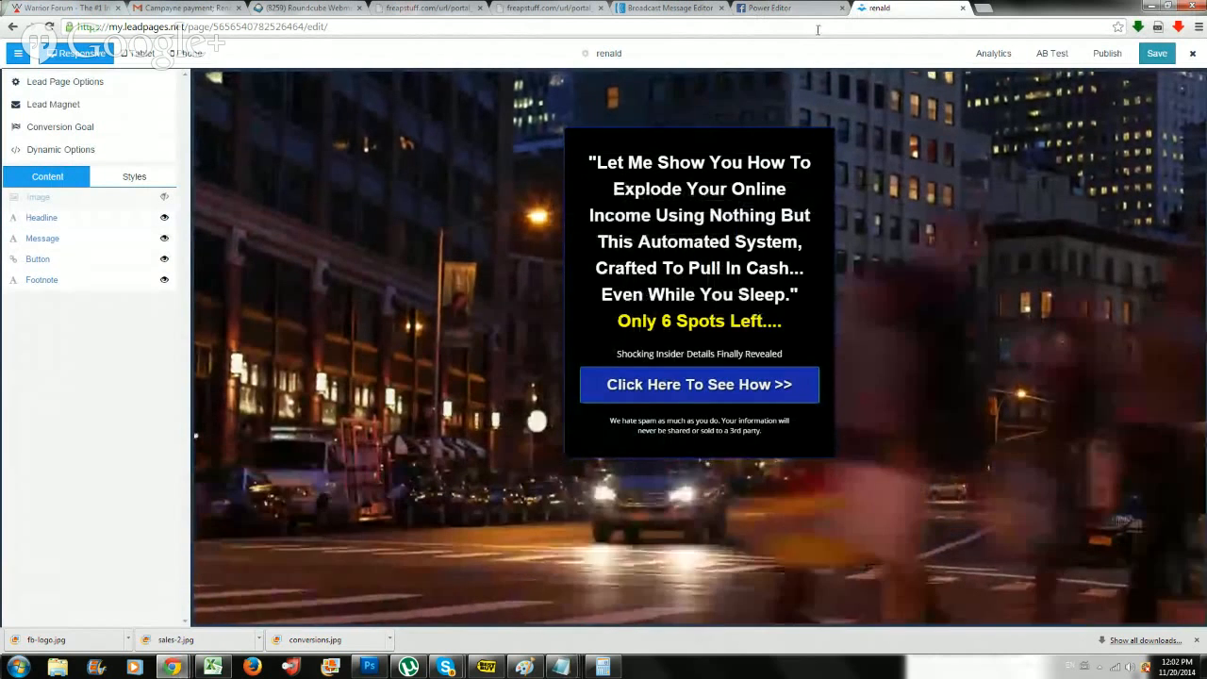
Return to Power Editor in the browser, go to the Facebook home page and open ad creation.
click(769, 8)
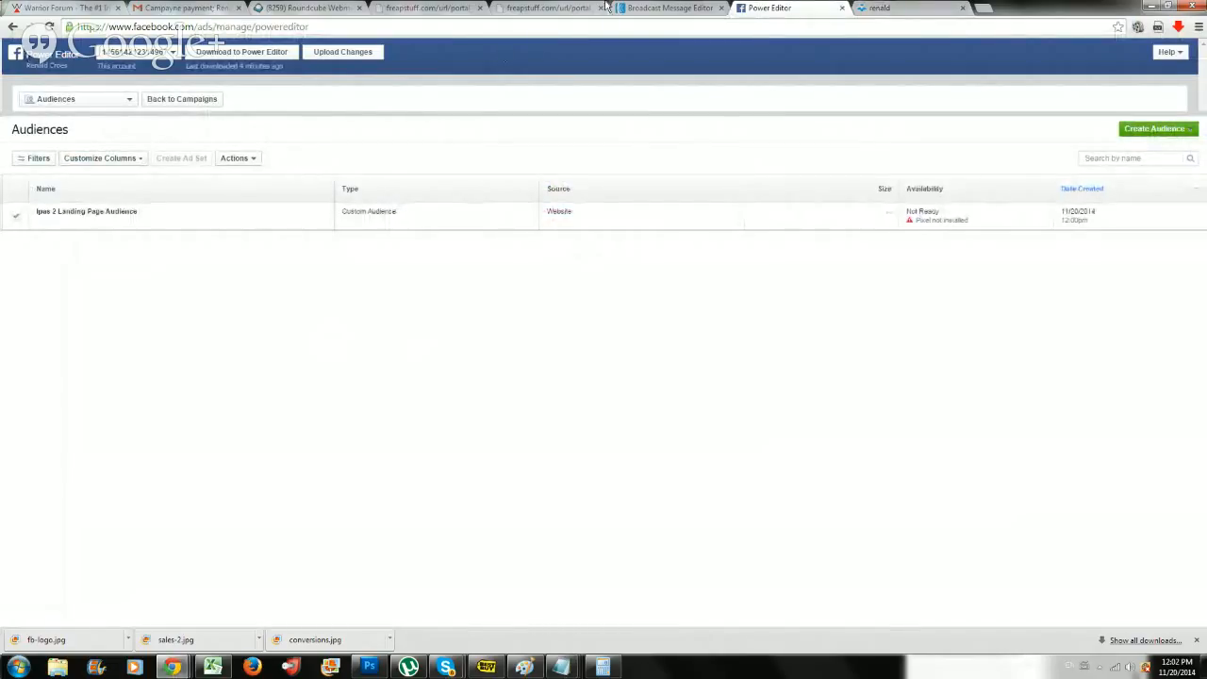
click(19, 54)
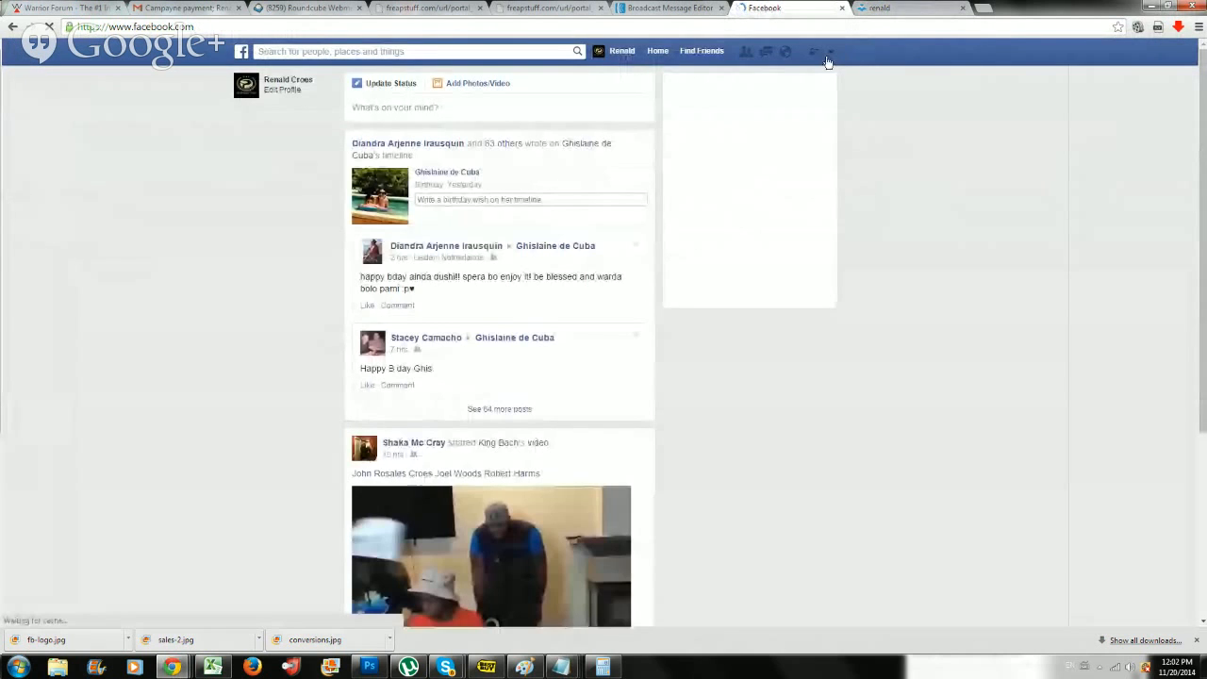
click(827, 57)
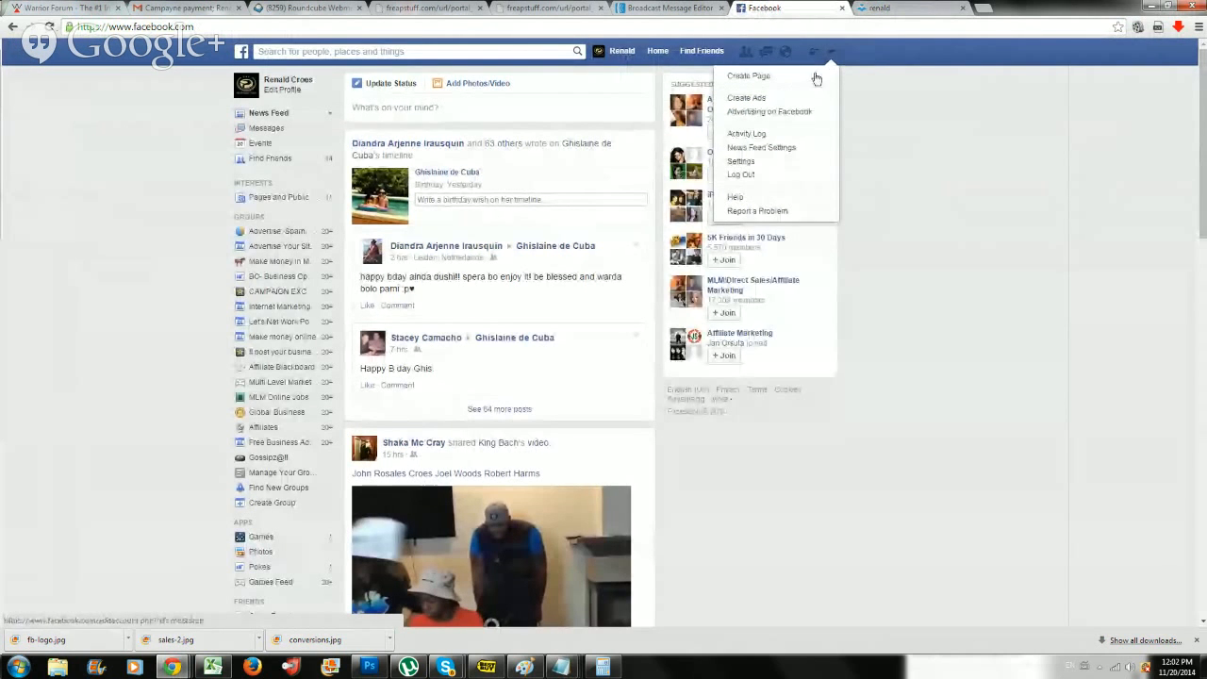
click(746, 99)
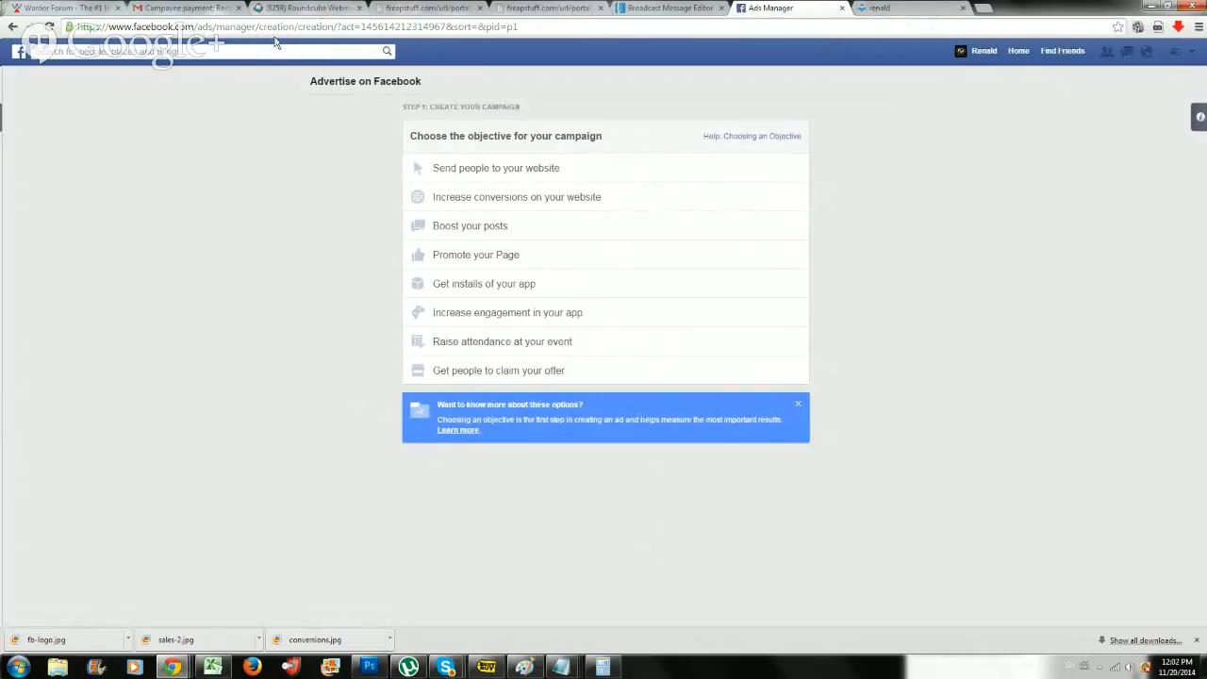
Search Facebook for "dogs", copy the Dogs page's web address and return to ad creation.
click(220, 55)
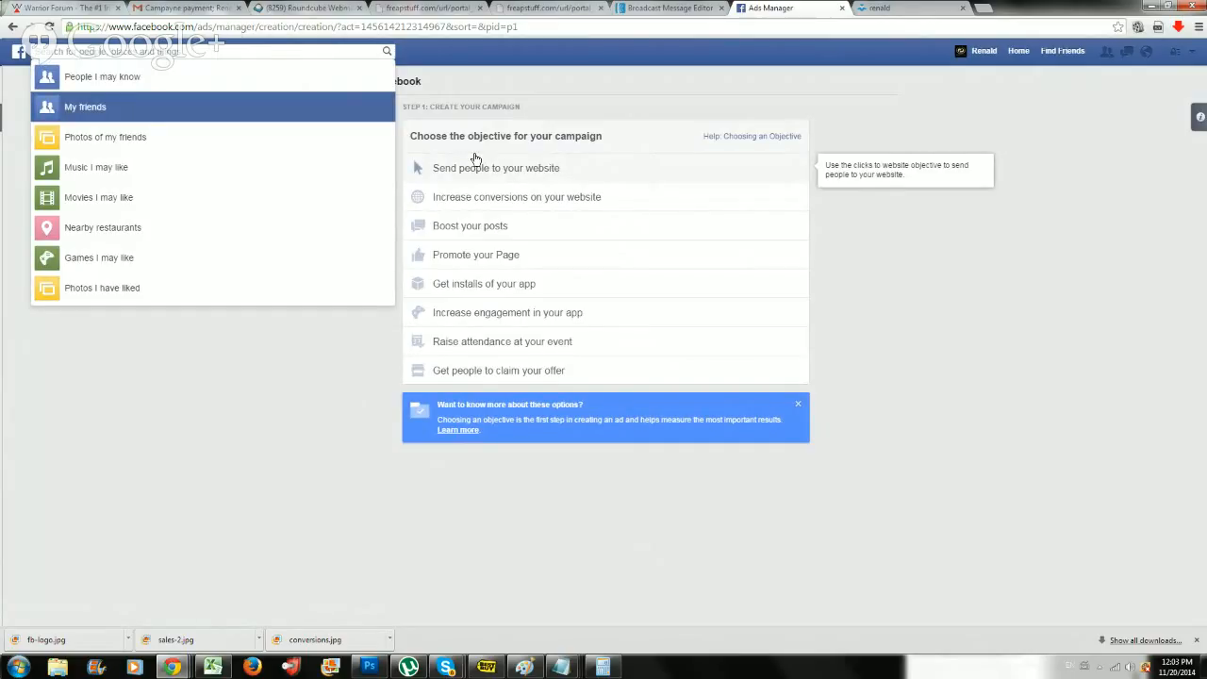
text(dogs)
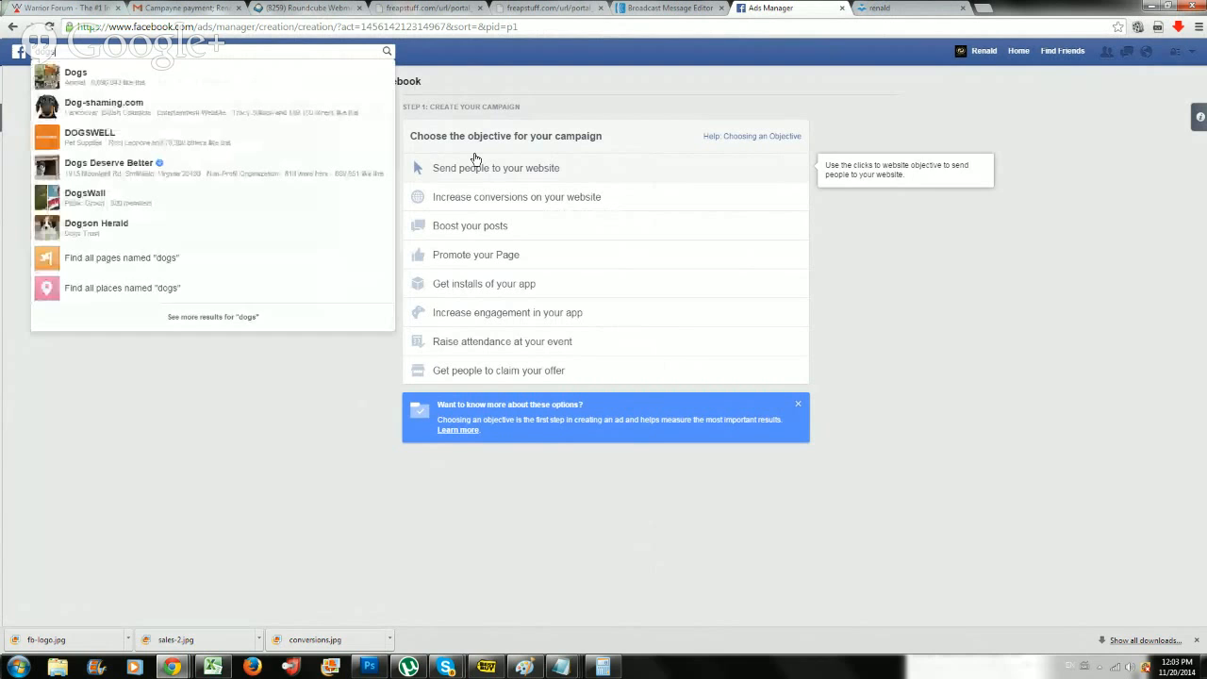
click(124, 81)
click(412, 27)
key(ctrl+c)
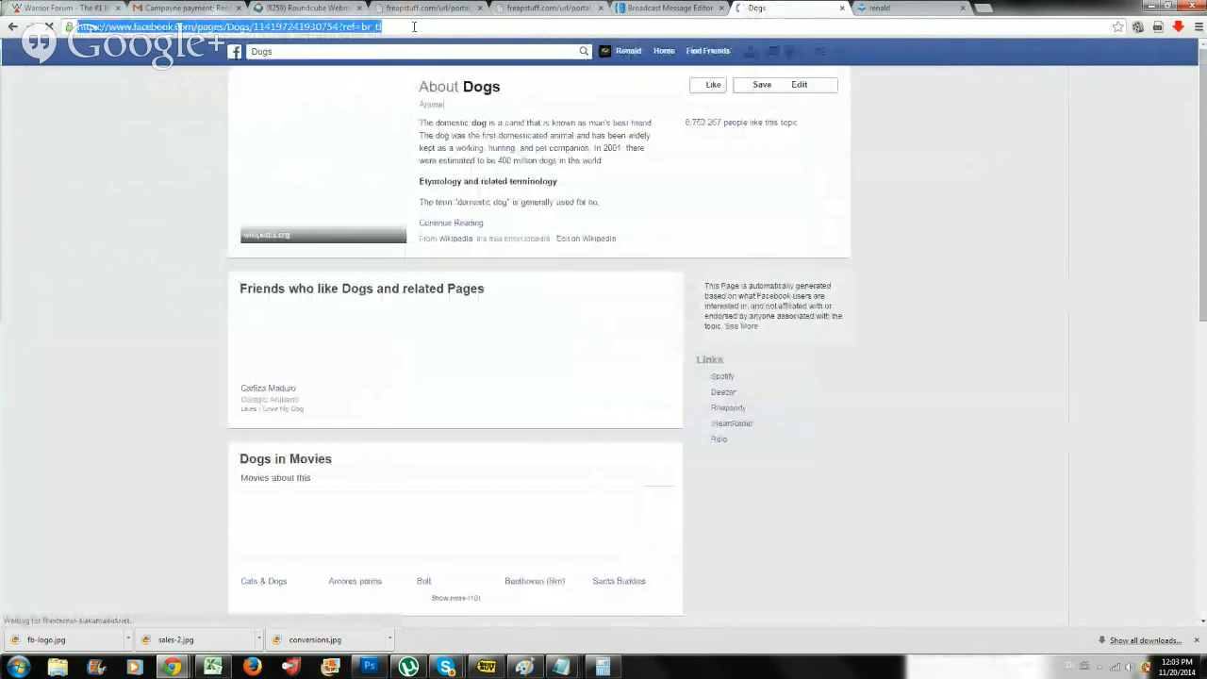
click(11, 27)
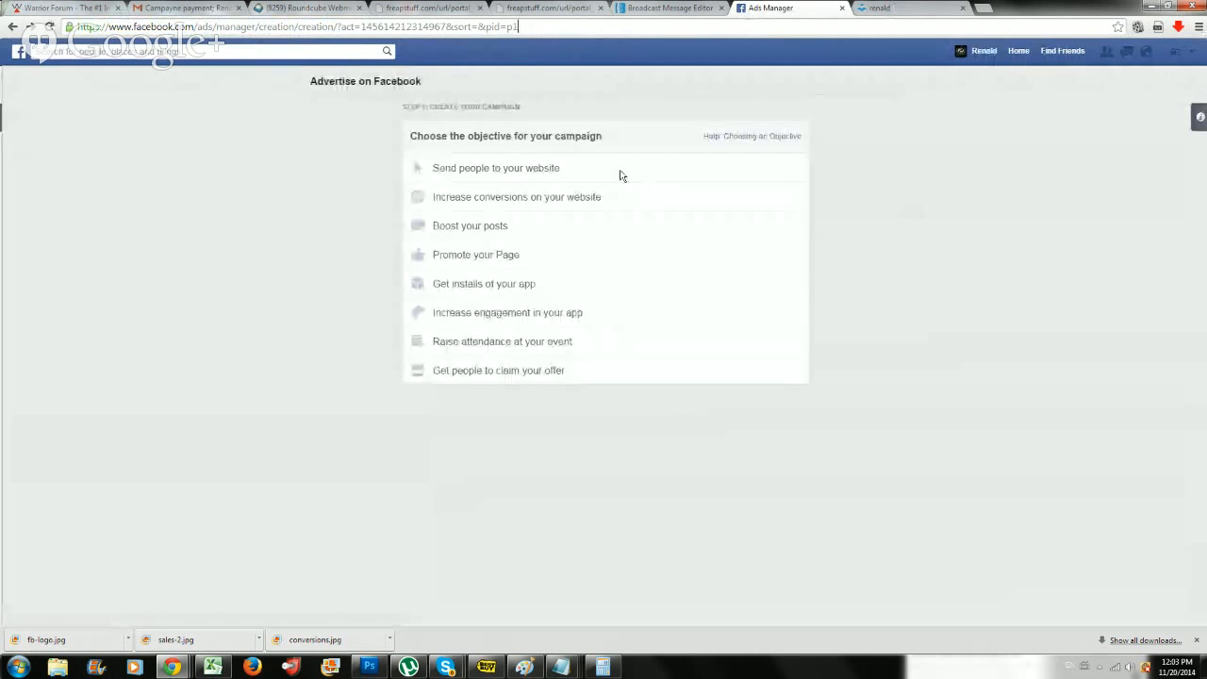
Open the marketbackboard.com WordPress admin dashboard in a new browser tab and start adding a new Pretty Link.
click(984, 9)
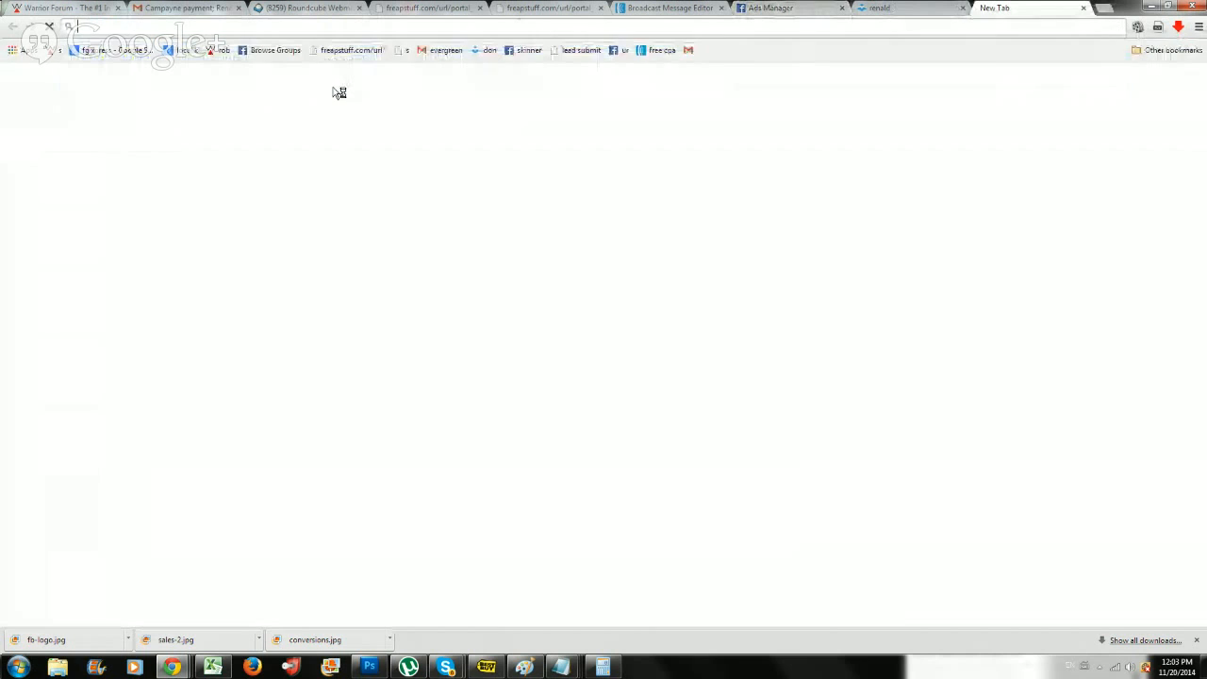
text(marketbackboard.com/wp-admin)
key(Return)
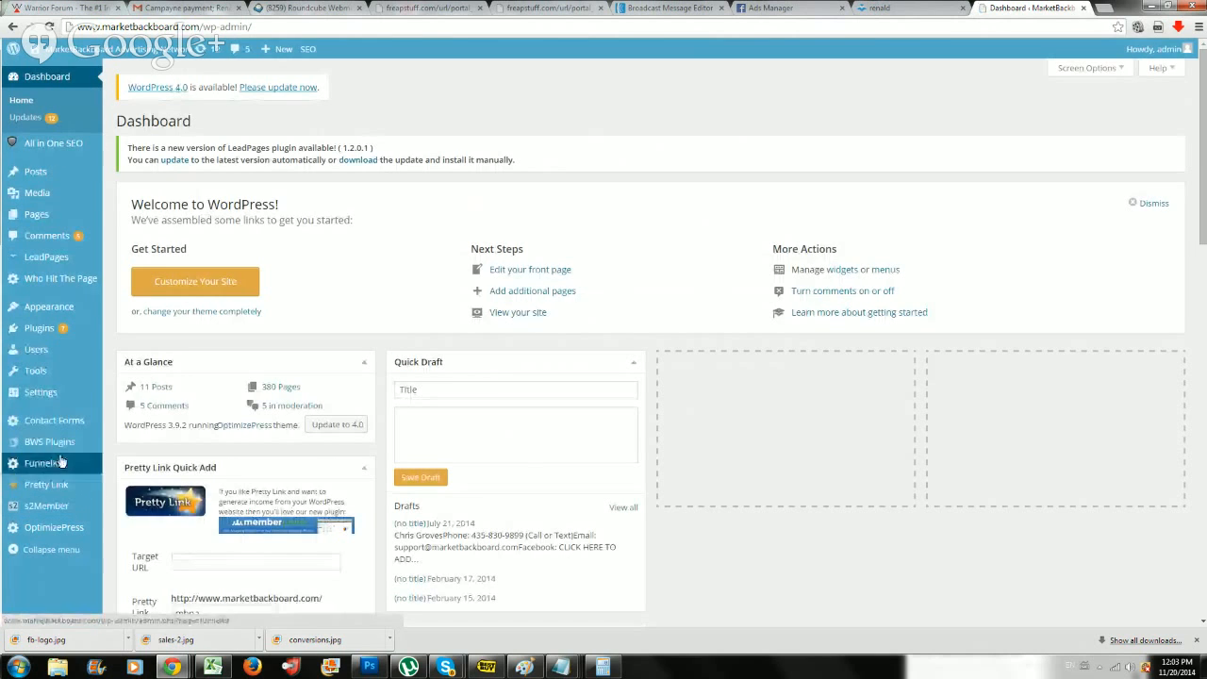
mouse_move(54, 485)
click(141, 509)
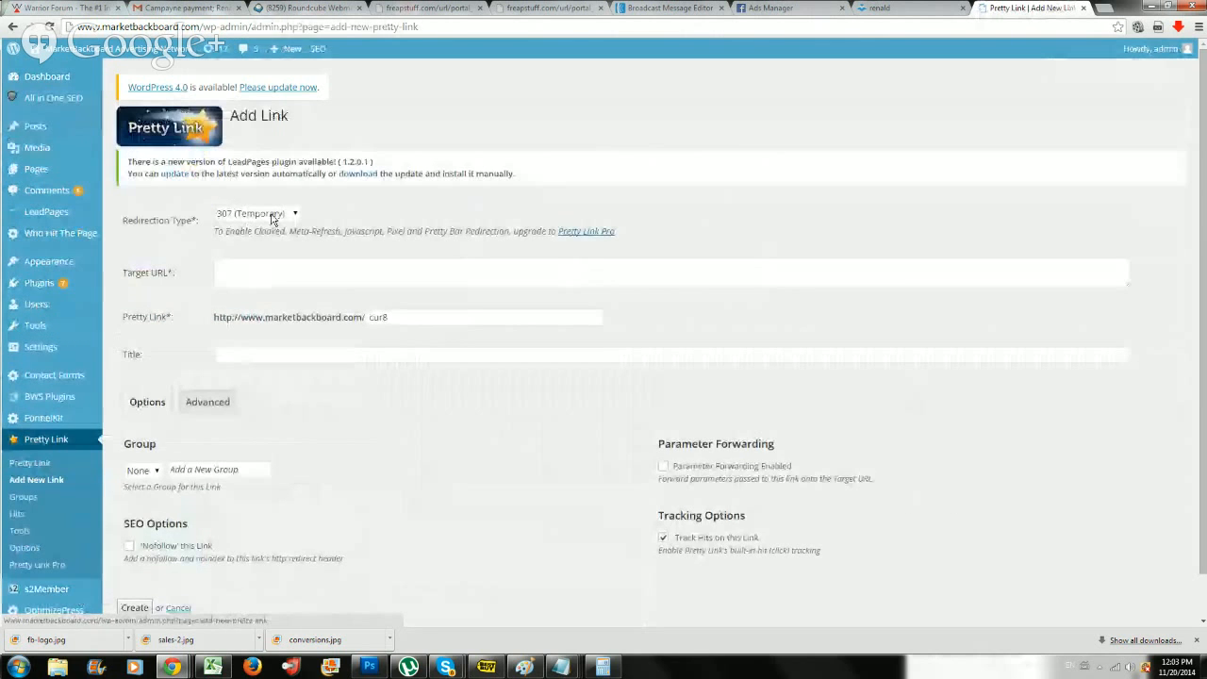
Set the new link's redirection type to 301 (Permanent) and paste the copied Dogs page address as its target URL.
click(268, 214)
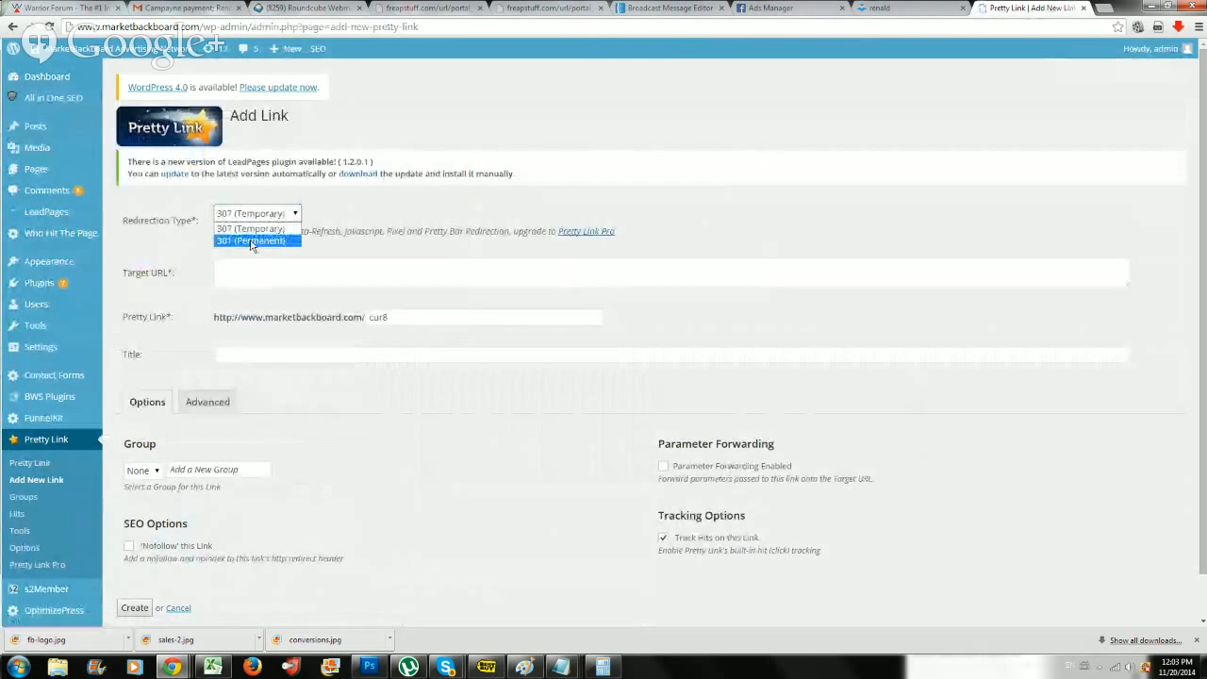
click(232, 241)
click(233, 268)
key(ctrl+v)
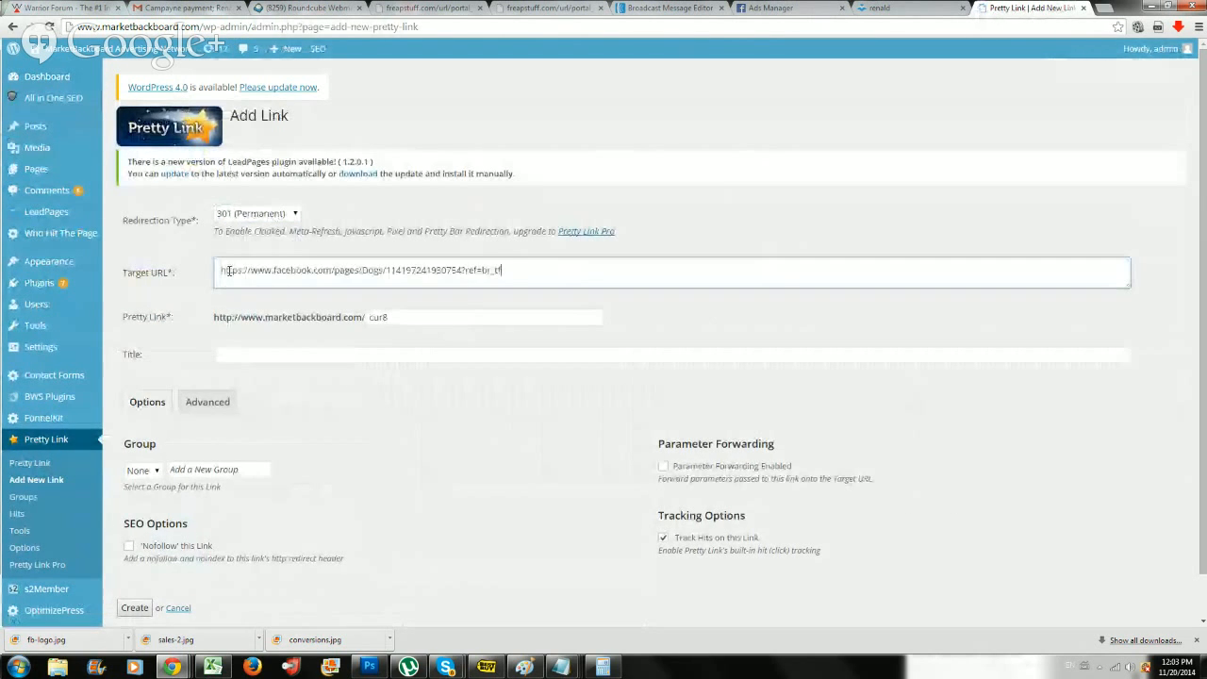
Set the link's slug to the owner's first name followed by "ipas", title it "Ipas Retargetting" and create the link.
key(Tab)
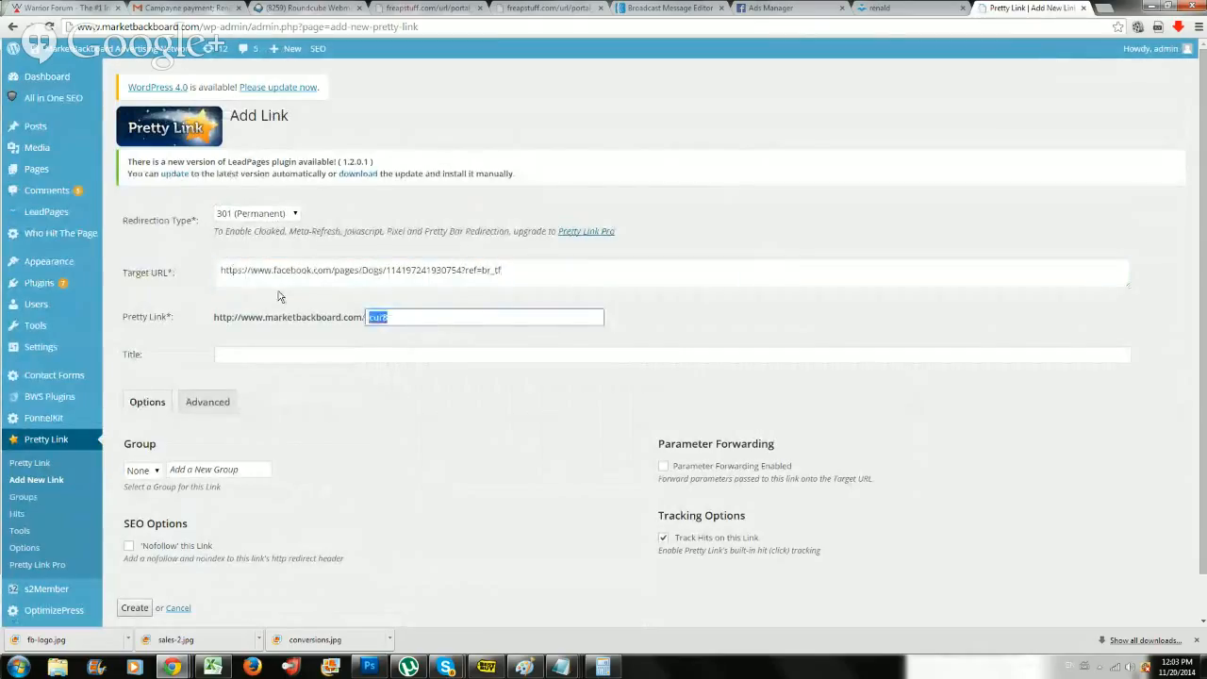
text(renaldpas)
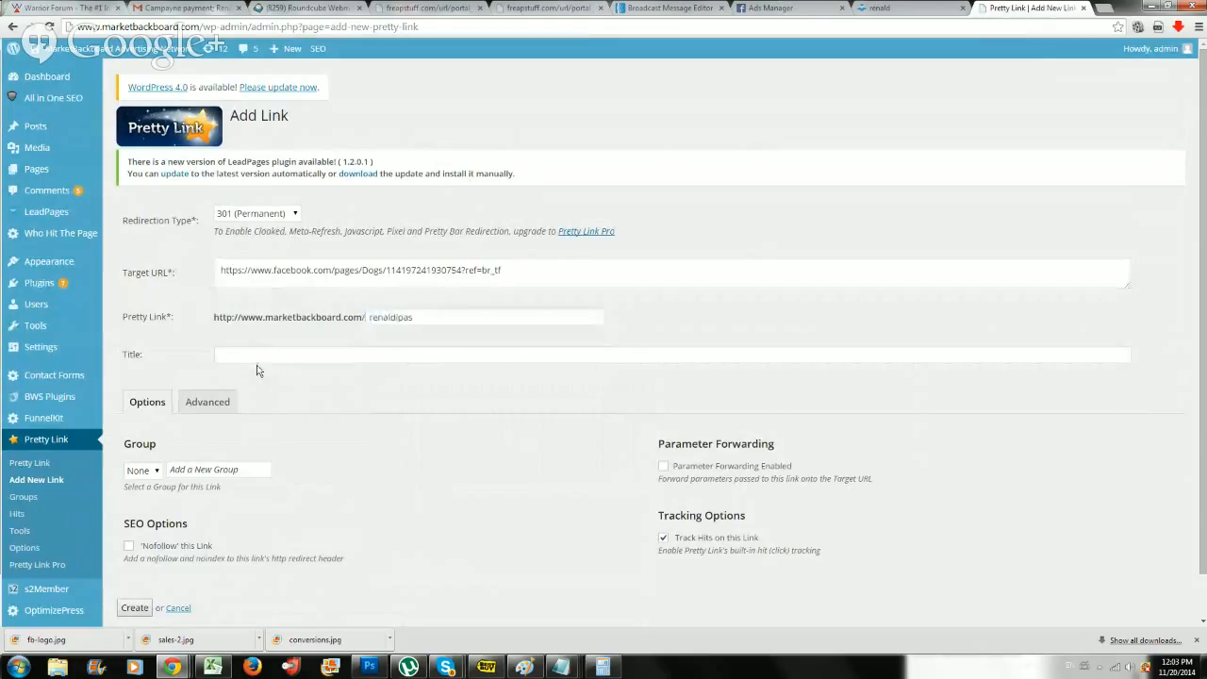
click(261, 357)
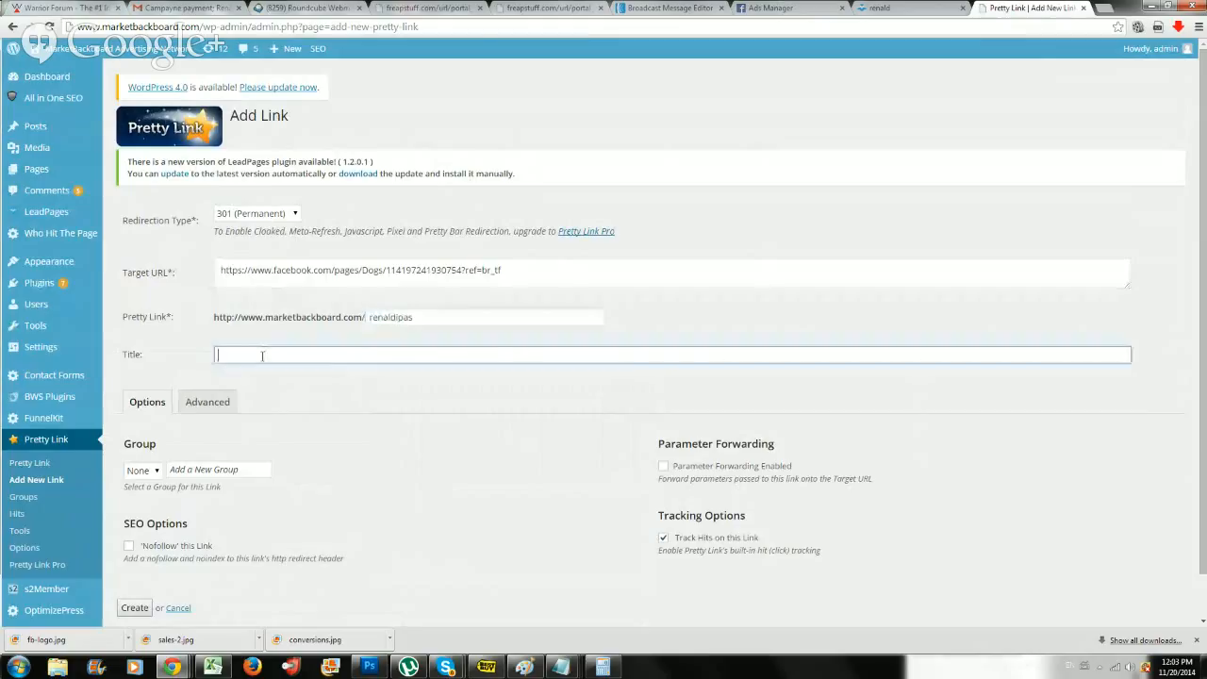
text(lpas Retargetting)
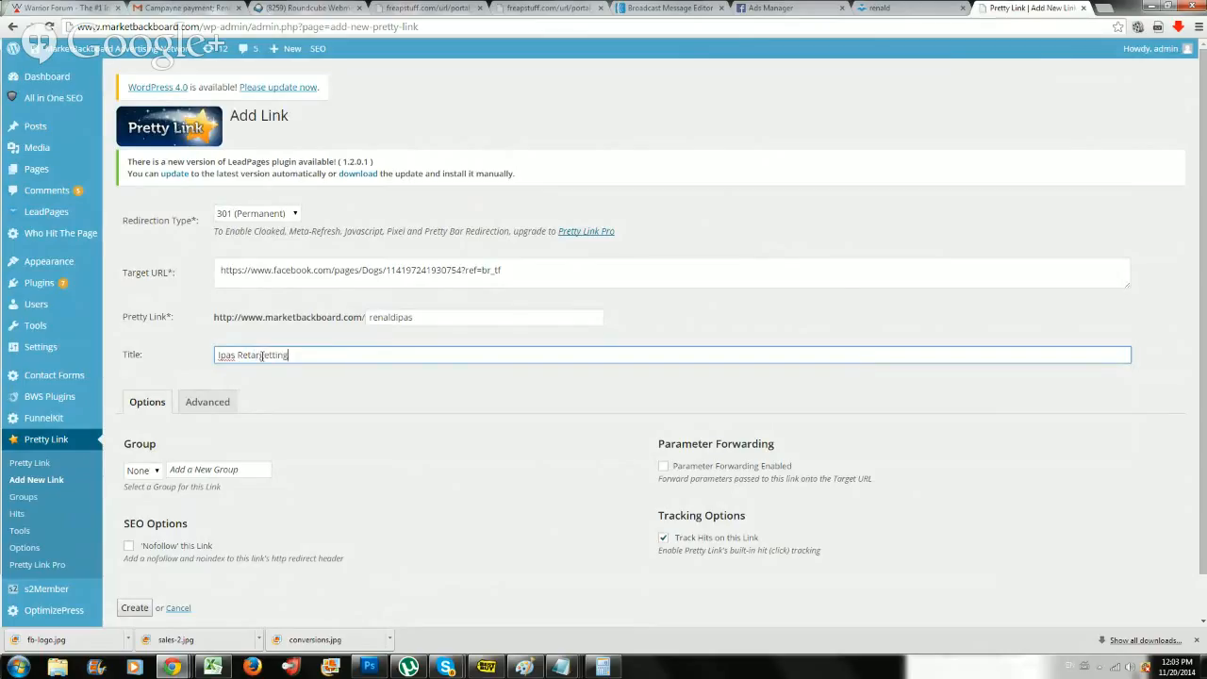
scroll(272, 479, down, 1)
click(131, 565)
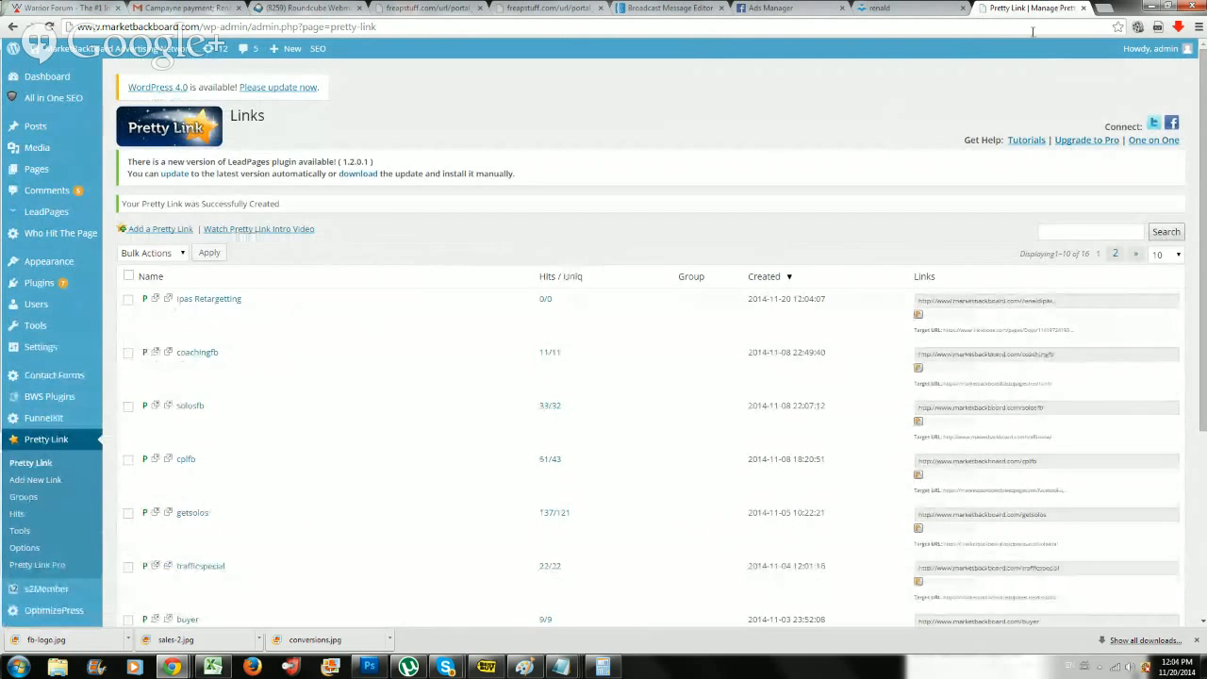
Return to Ads Manager, choose the "Send people to your website" objective and continue with the new pretty link as the promoted URL.
click(773, 7)
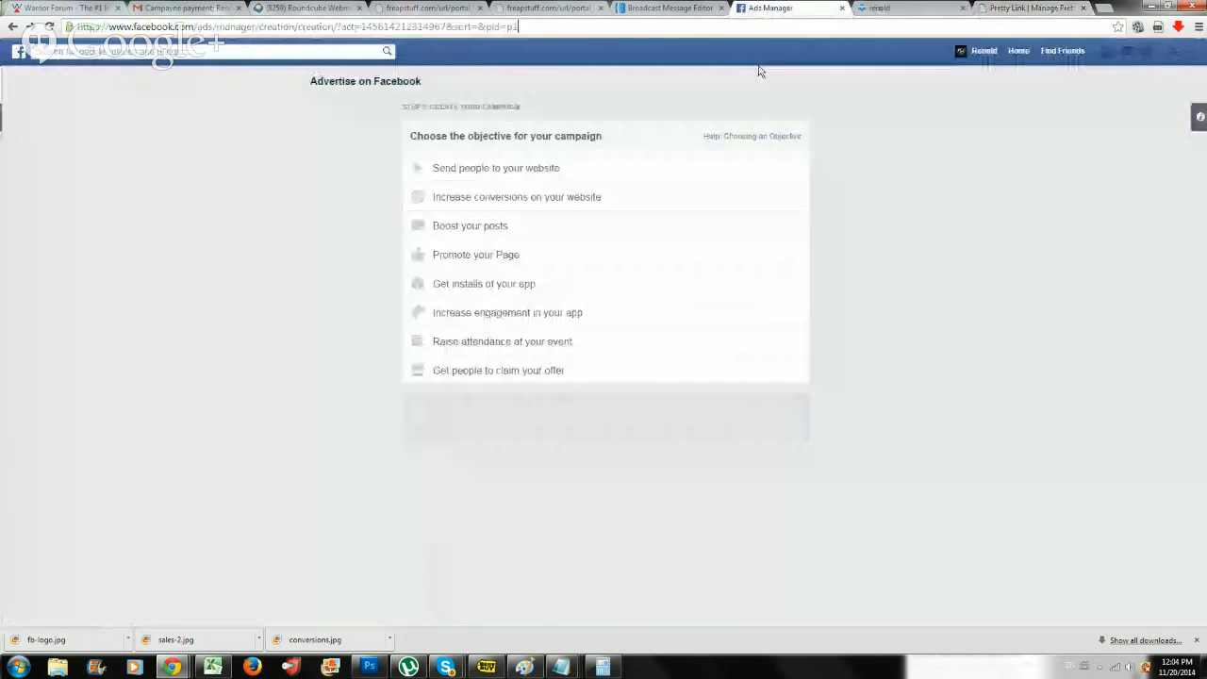
click(577, 170)
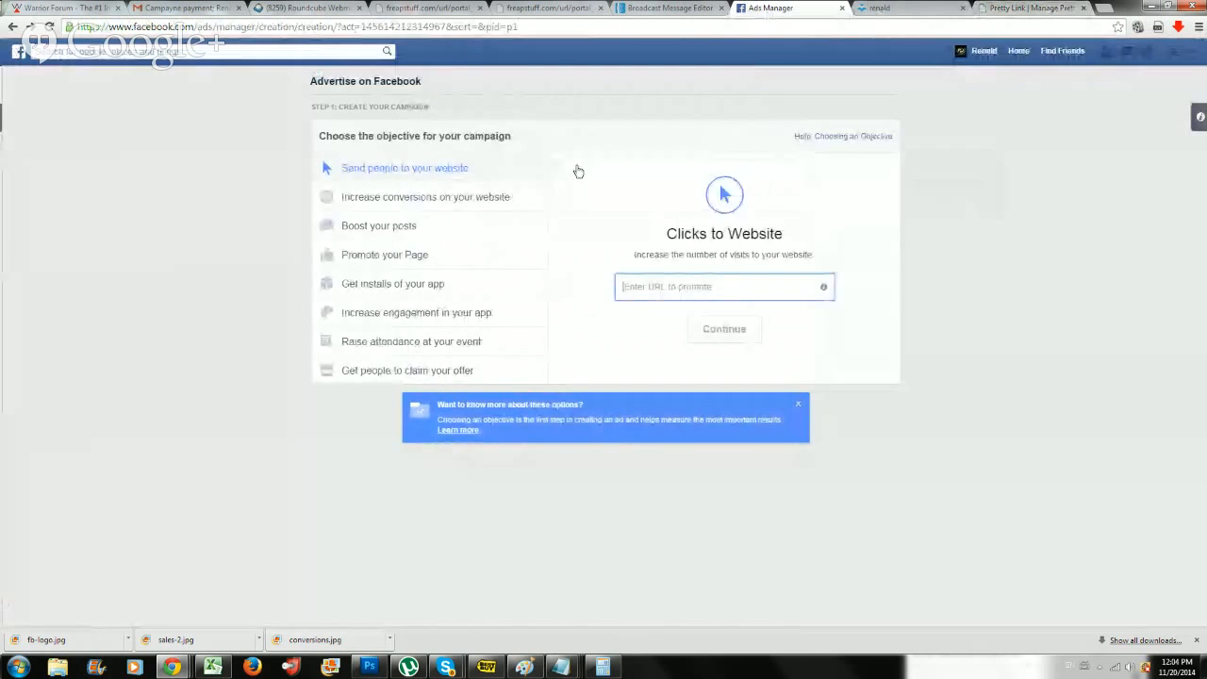
key(ctrl+v)
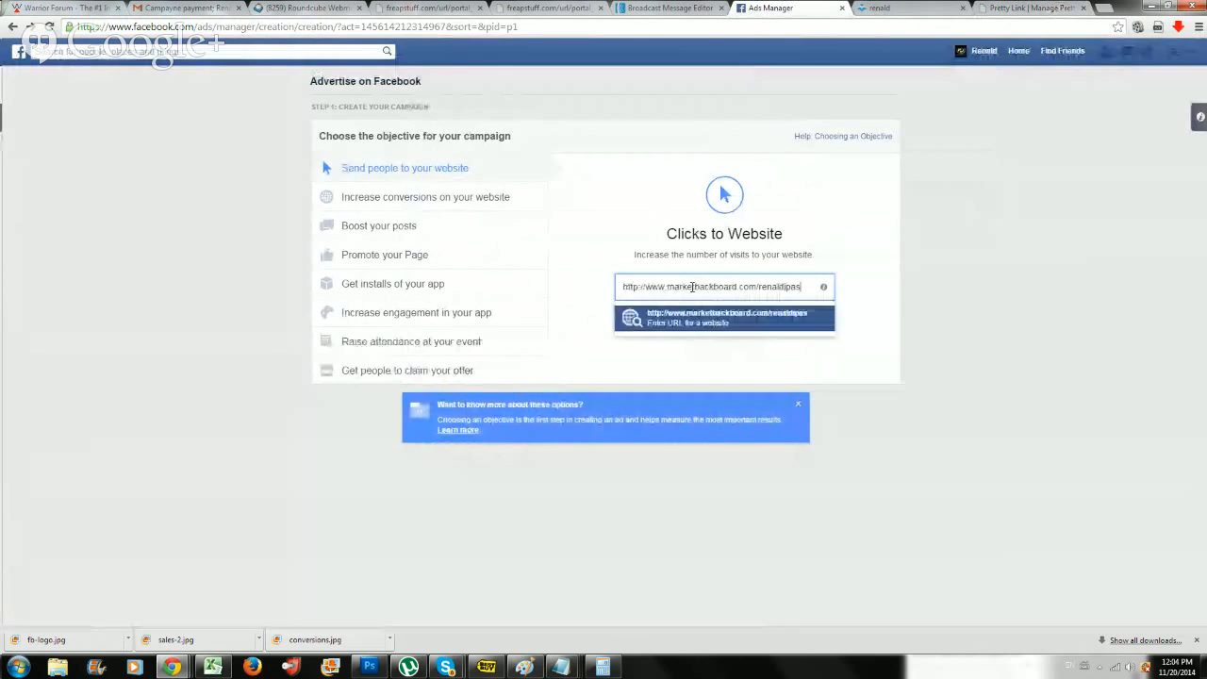
click(703, 315)
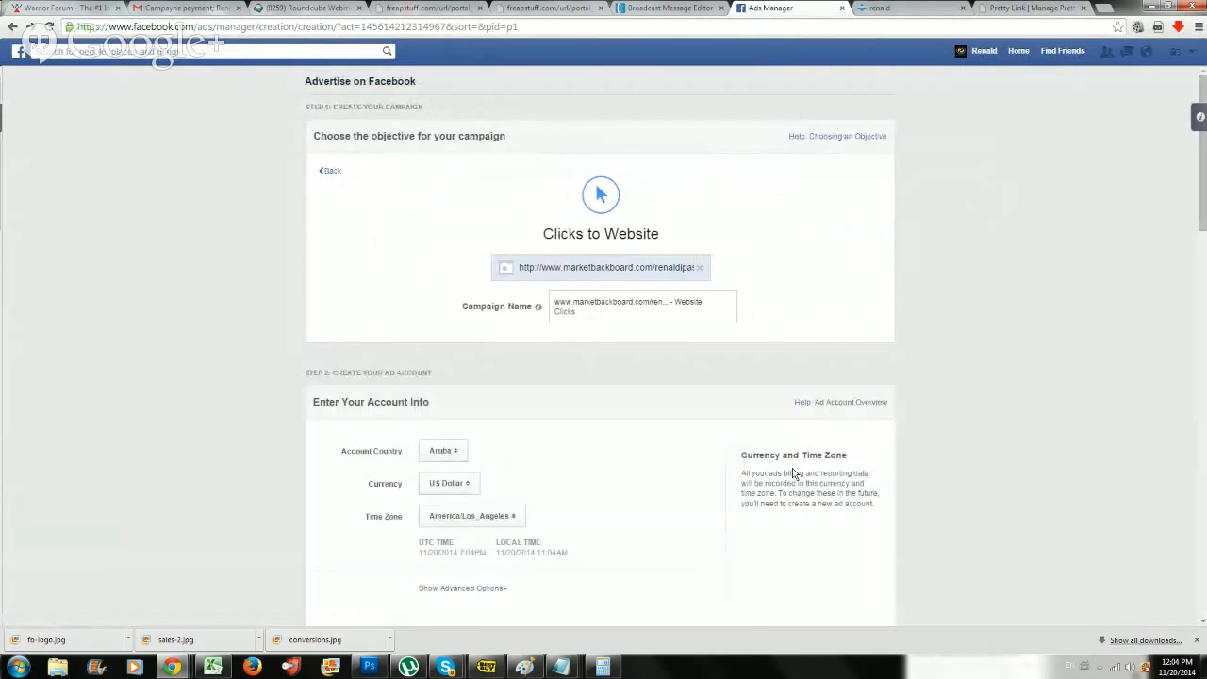
Target the ad set at the website custom audience "Ipas 2 Landing Page Audience".
scroll(792, 467, down, 1)
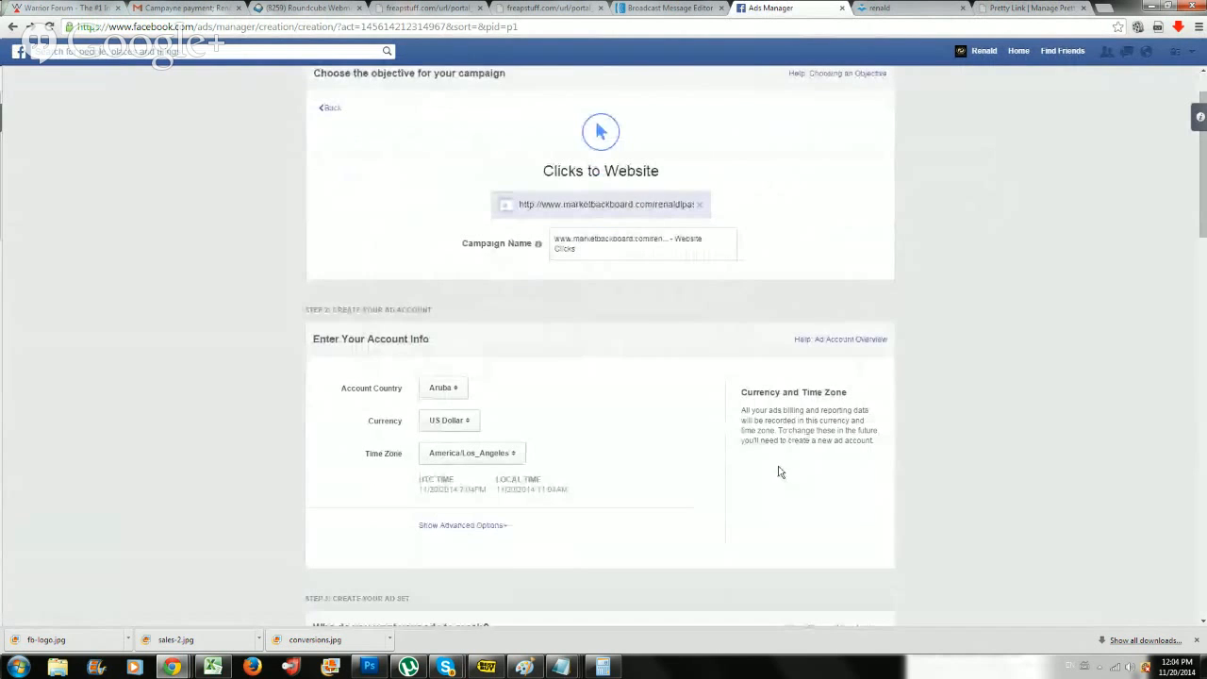
scroll(777, 469, down, 1)
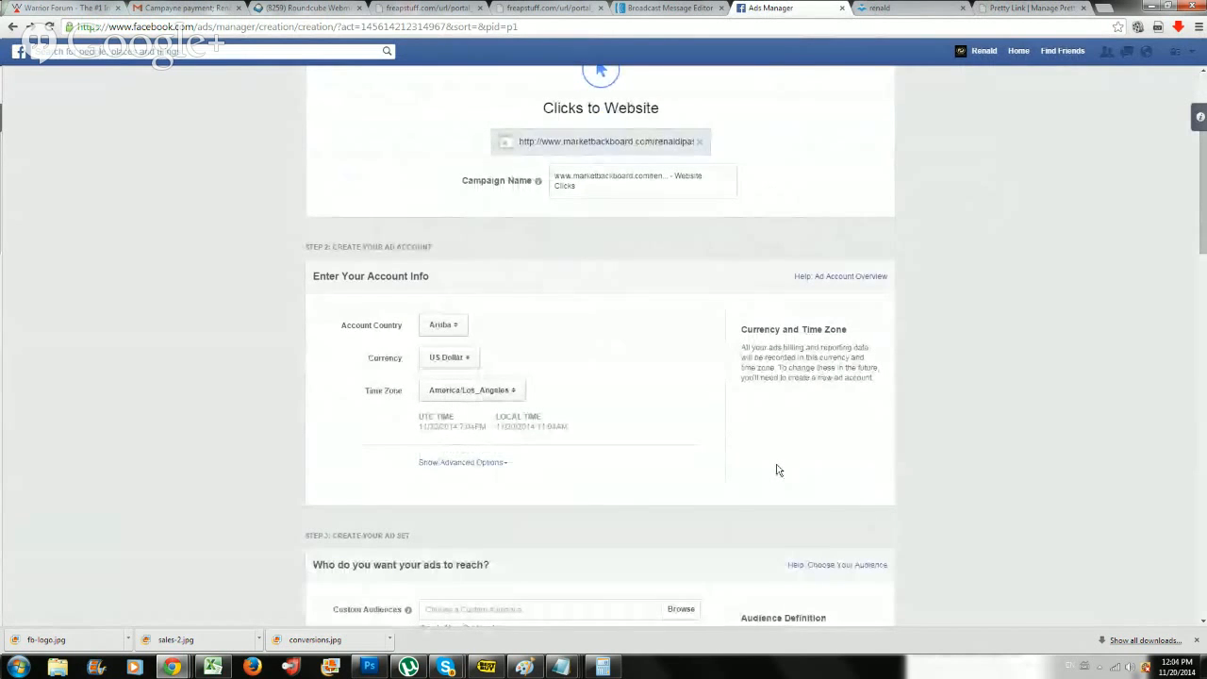
scroll(777, 469, down, 2)
scroll(778, 469, down, 3)
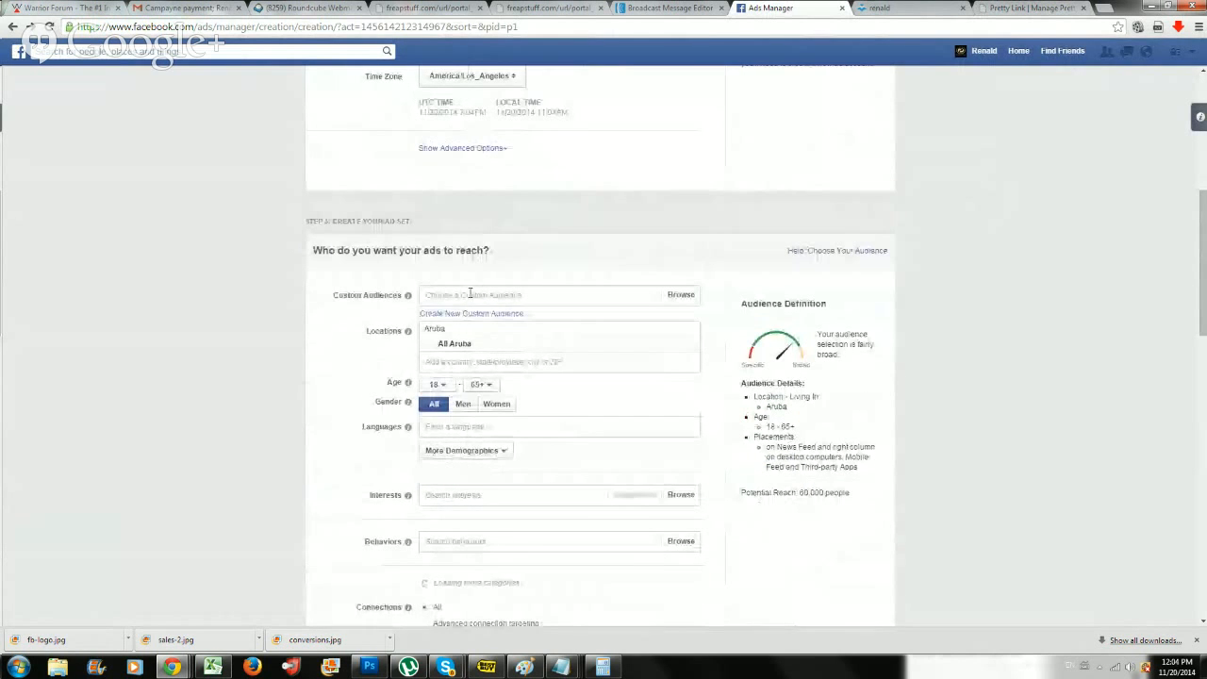
click(471, 295)
click(669, 302)
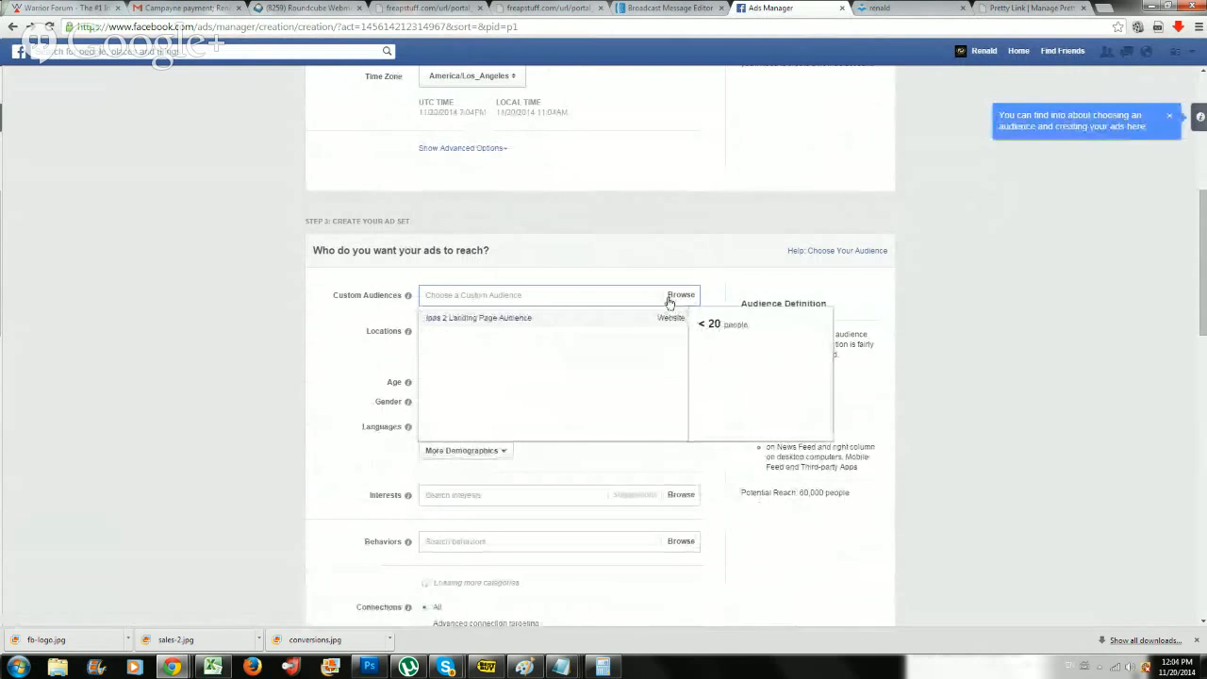
click(669, 297)
click(680, 296)
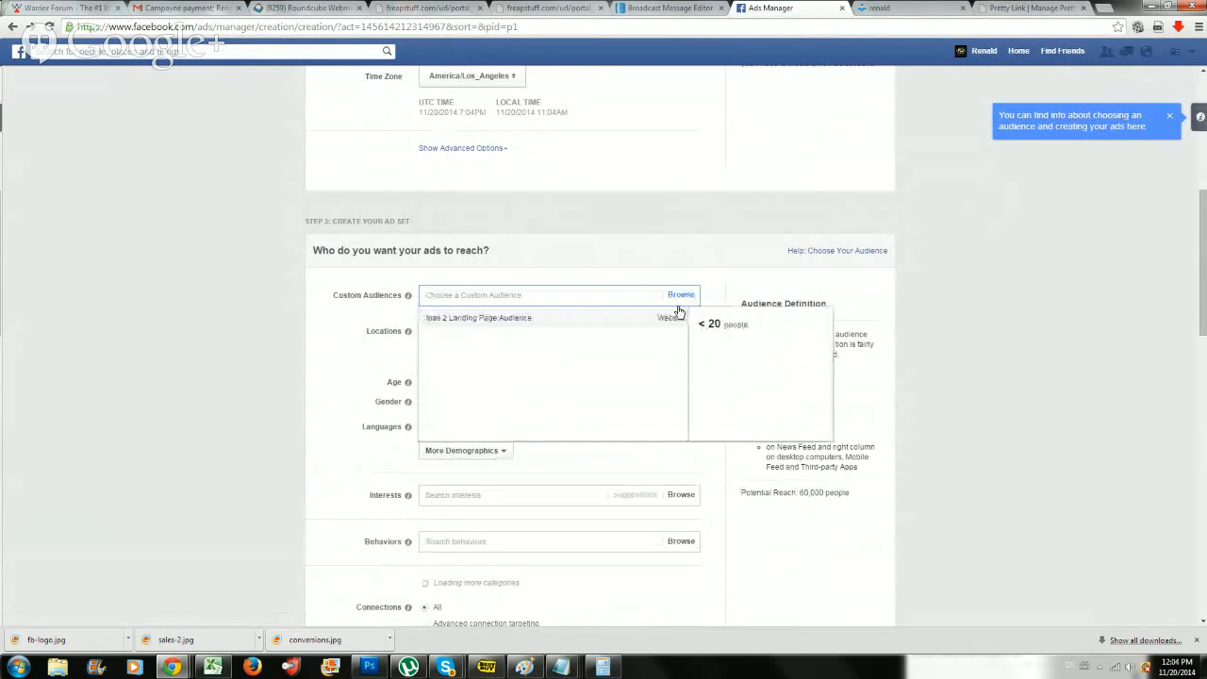
click(577, 319)
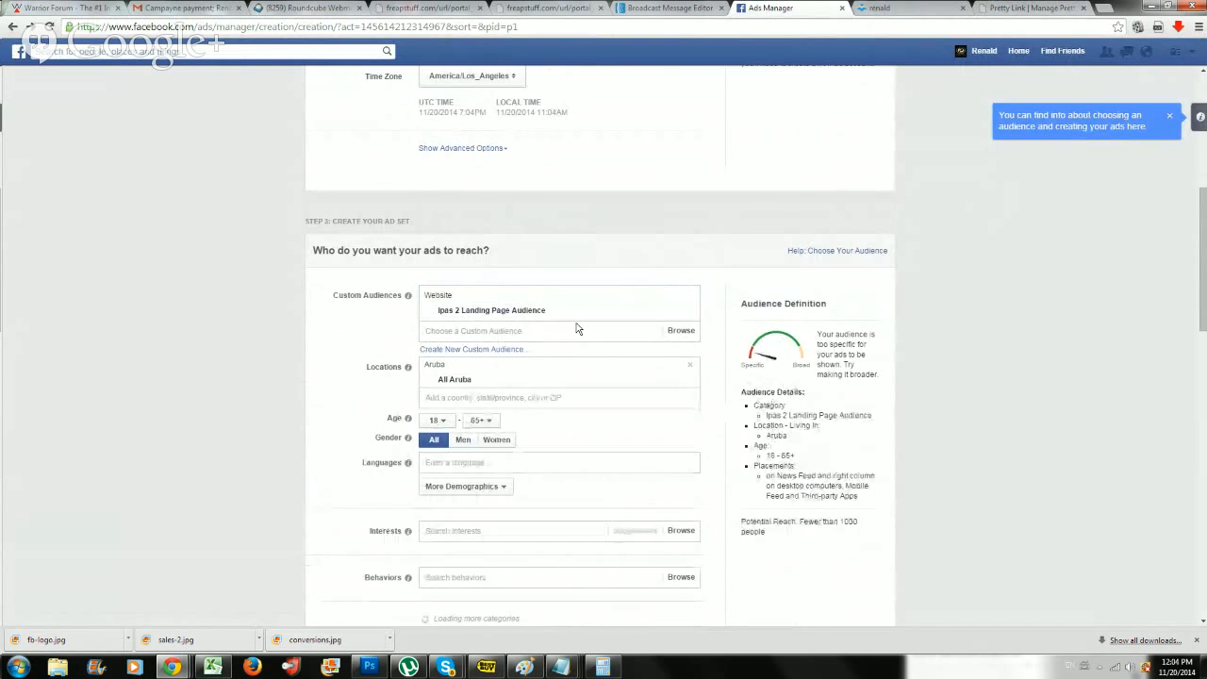
Add the countries United States and Canada to the ad set's target locations.
scroll(577, 328, down, 3)
scroll(577, 328, up, 1)
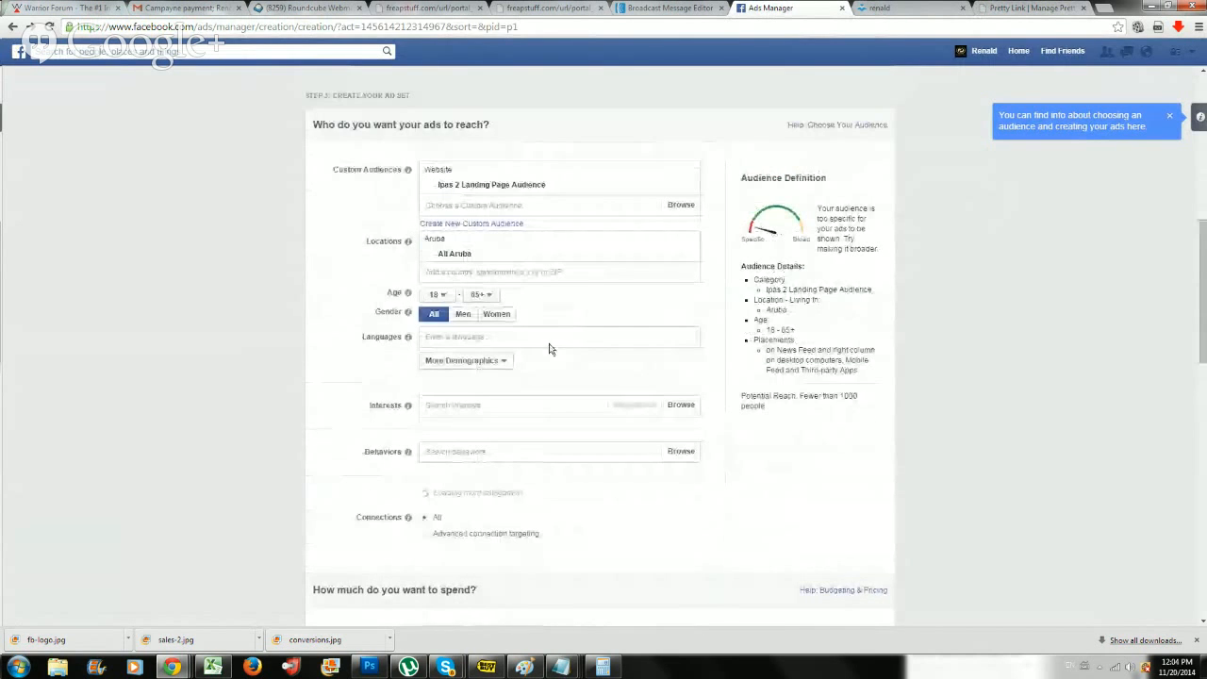
click(498, 272)
text(United States)
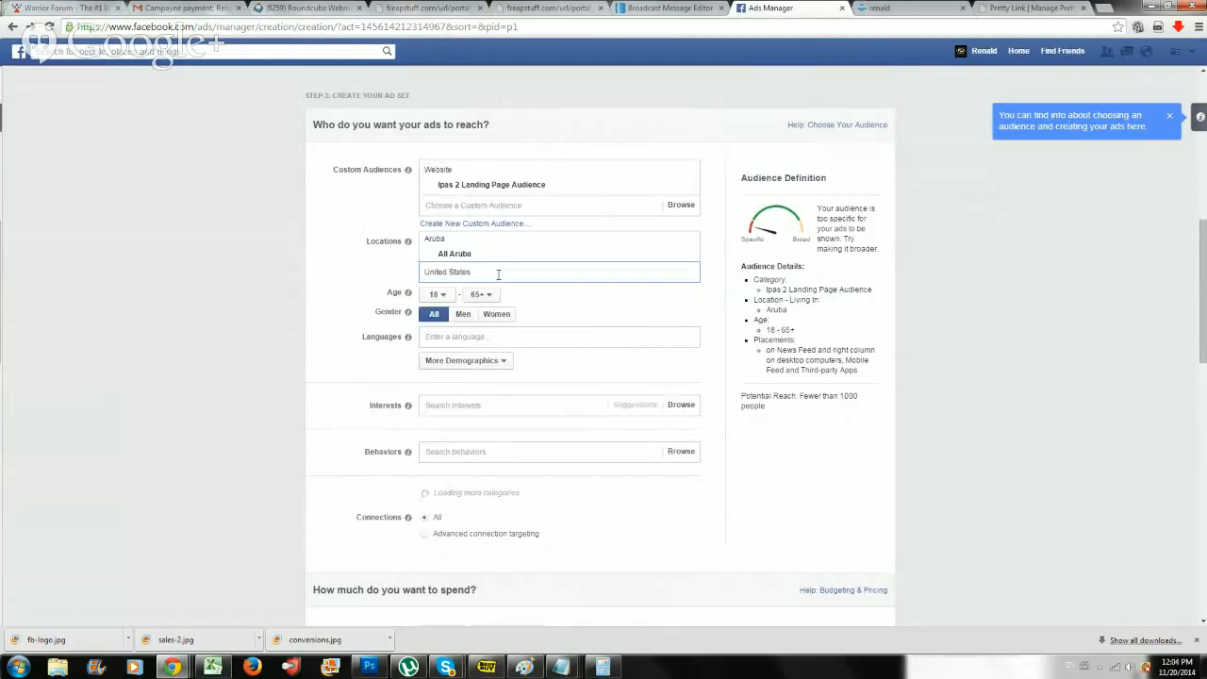
click(504, 273)
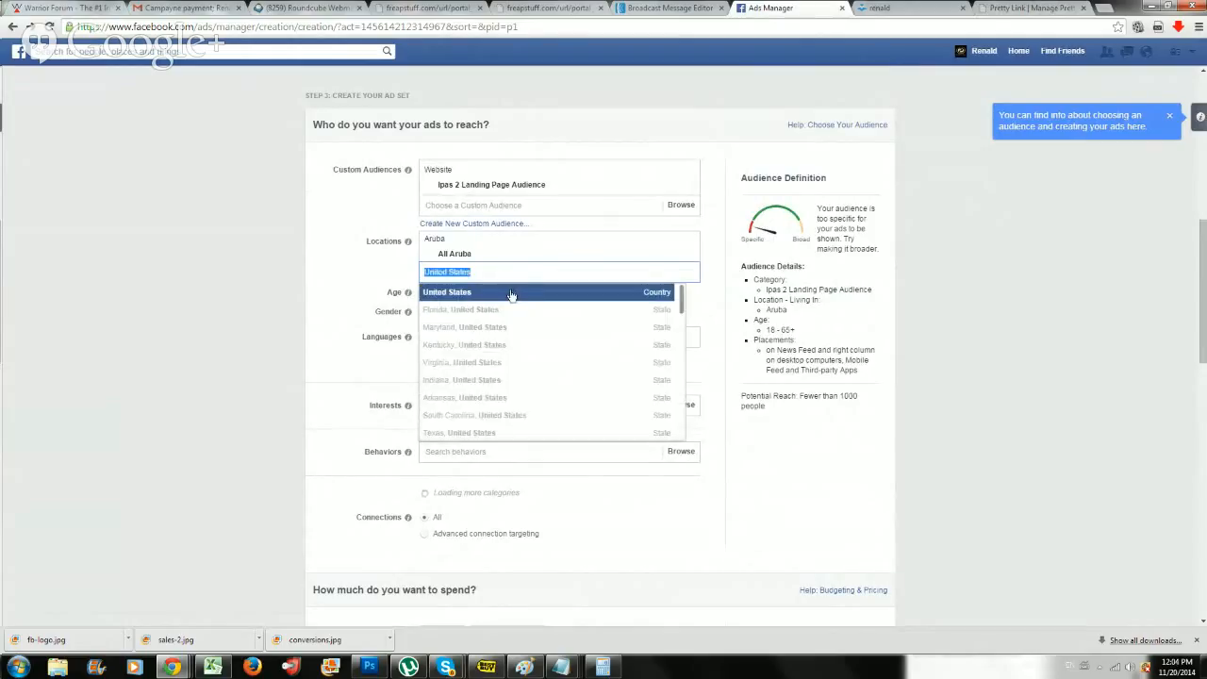
click(510, 293)
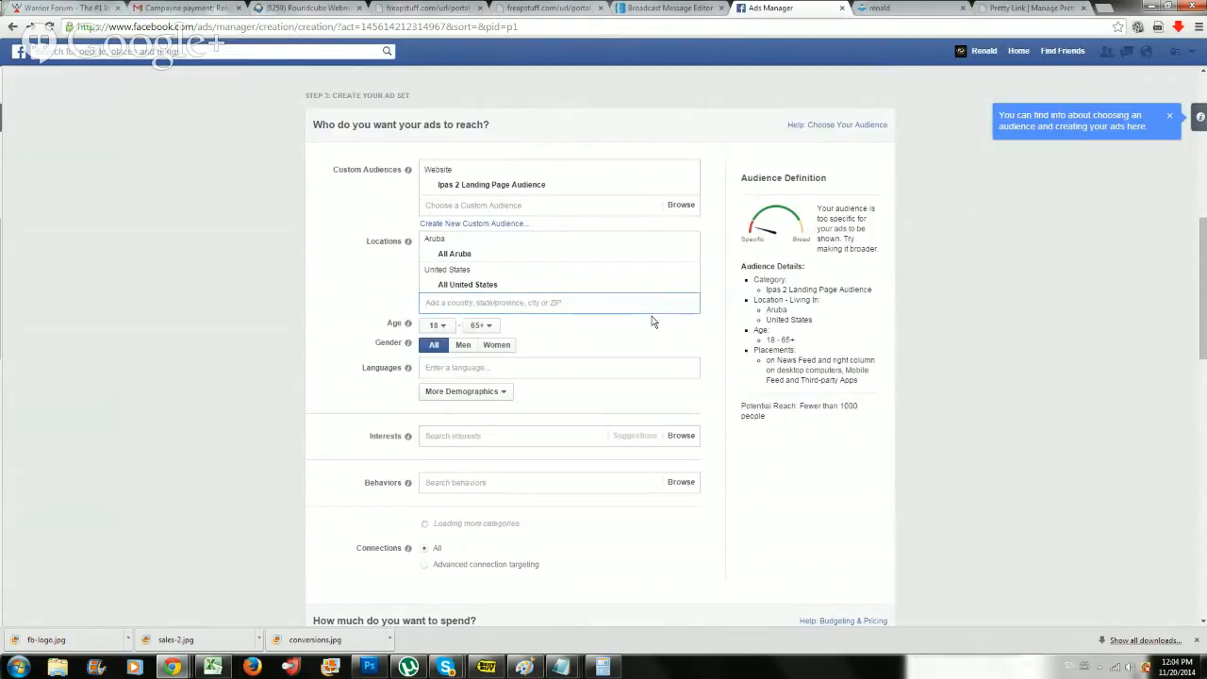
text(Canada)
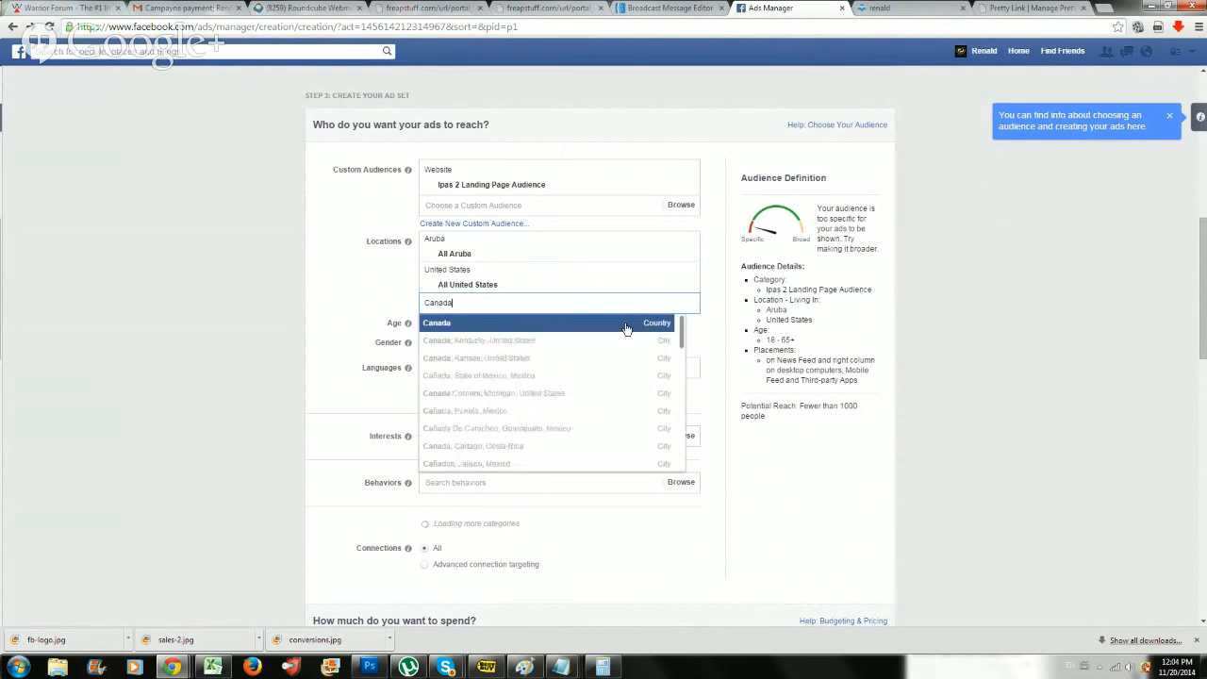
click(626, 324)
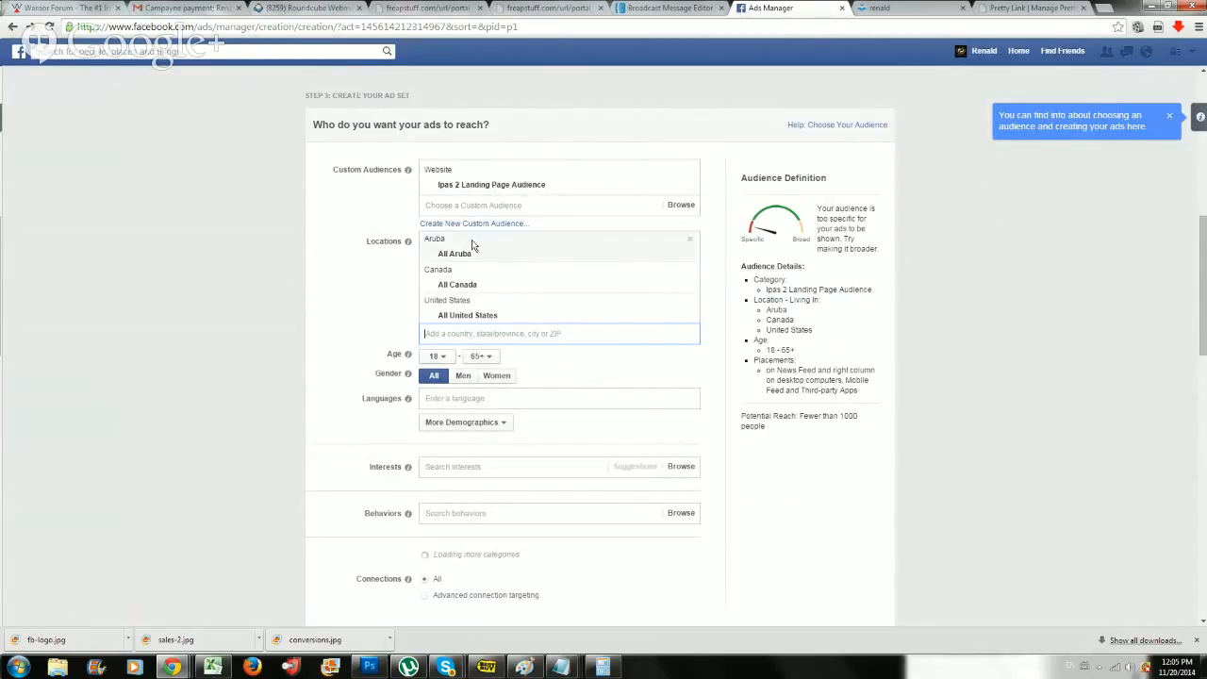
Remove Aruba, Canada and United States from the ad set's target locations.
click(689, 241)
click(689, 242)
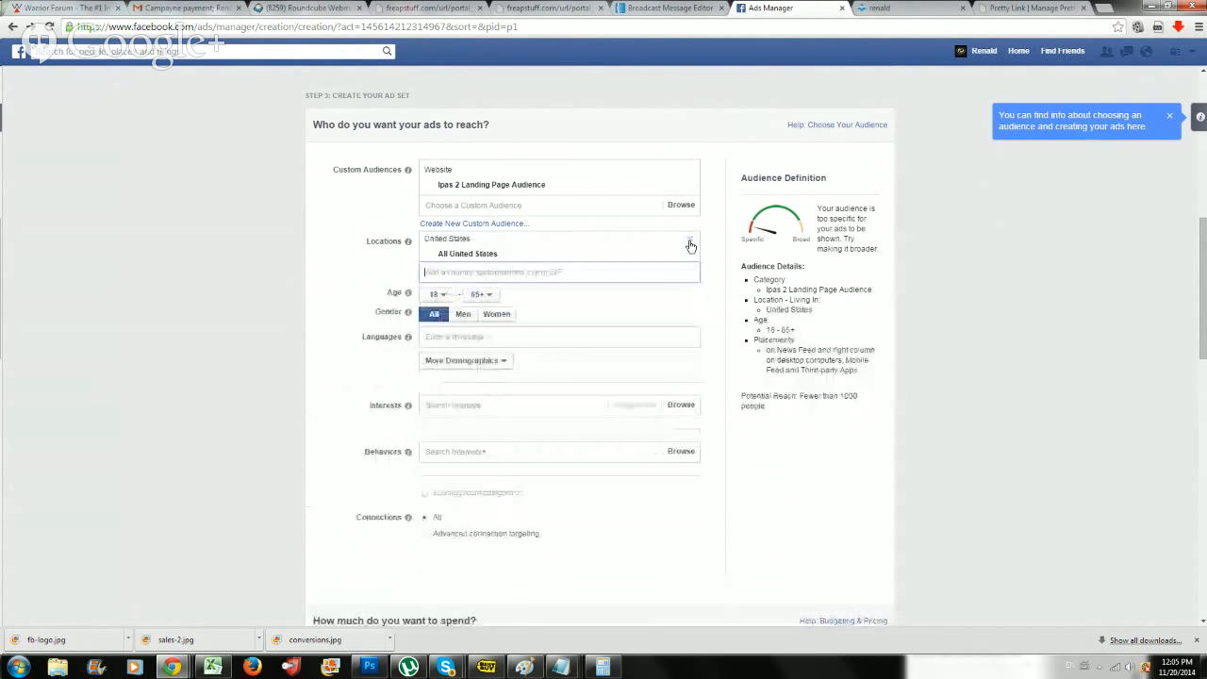
key(BackSpace)
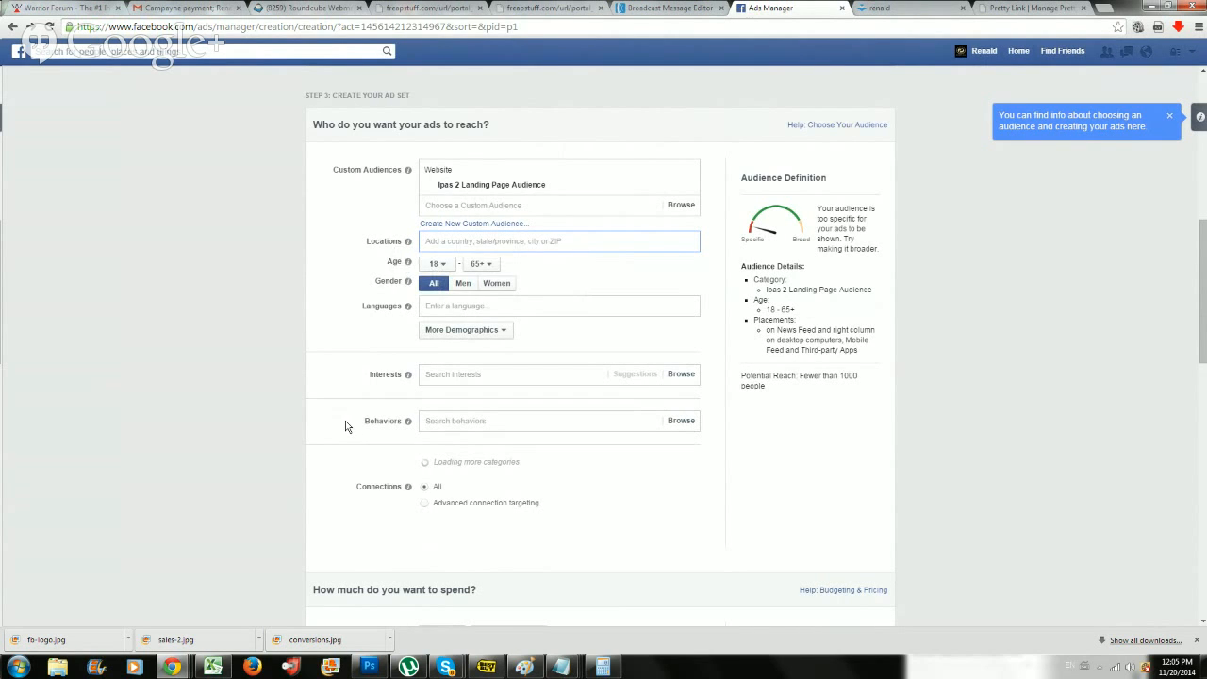
Set the ad set's daily budget to $2.00 USD and proceed to the ad's image selection.
scroll(350, 414, down, 4)
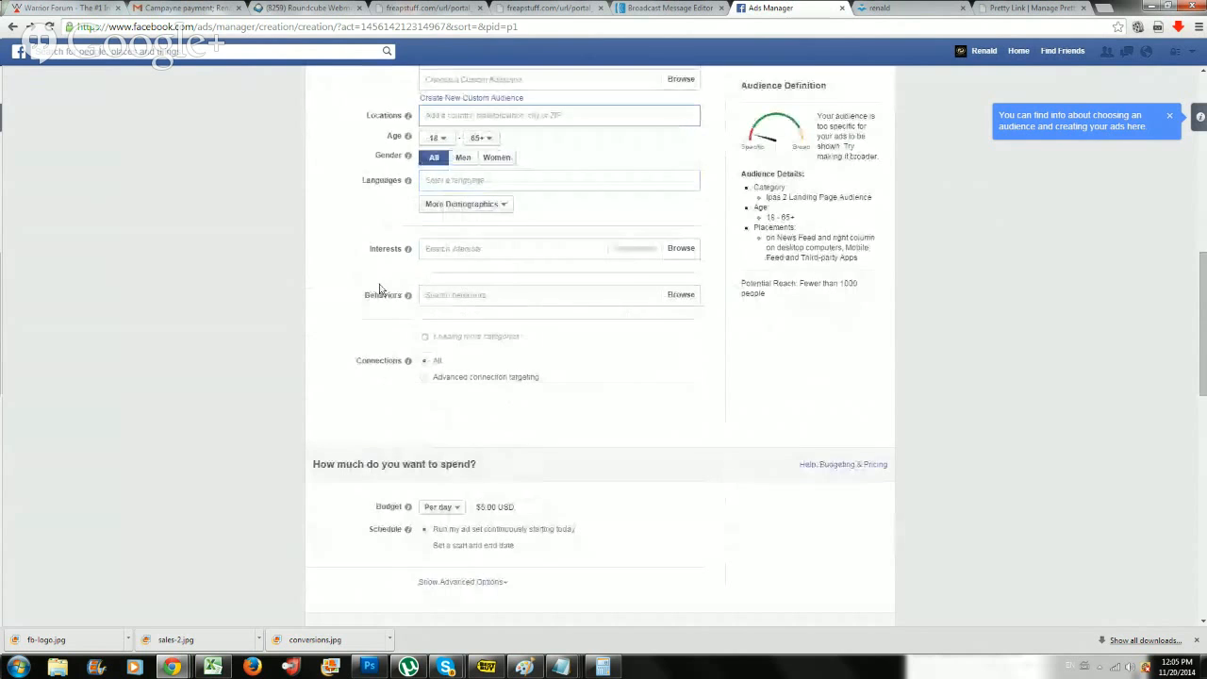
scroll(466, 222, down, 1)
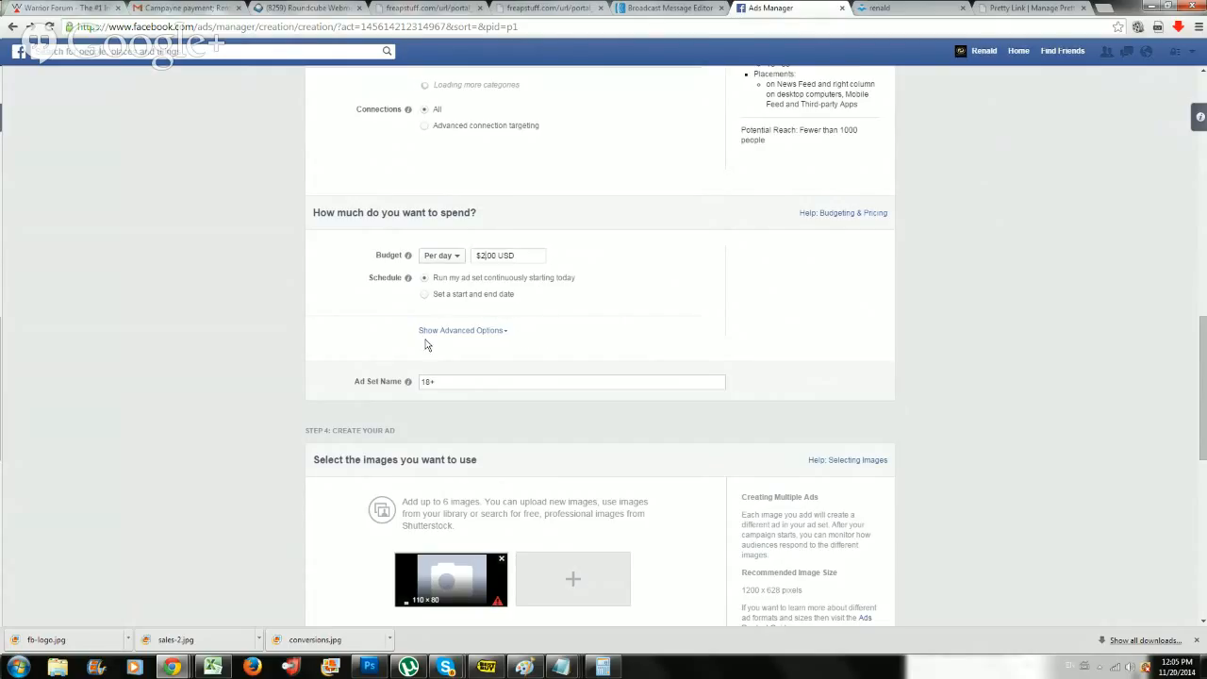
scroll(447, 468, down, 3)
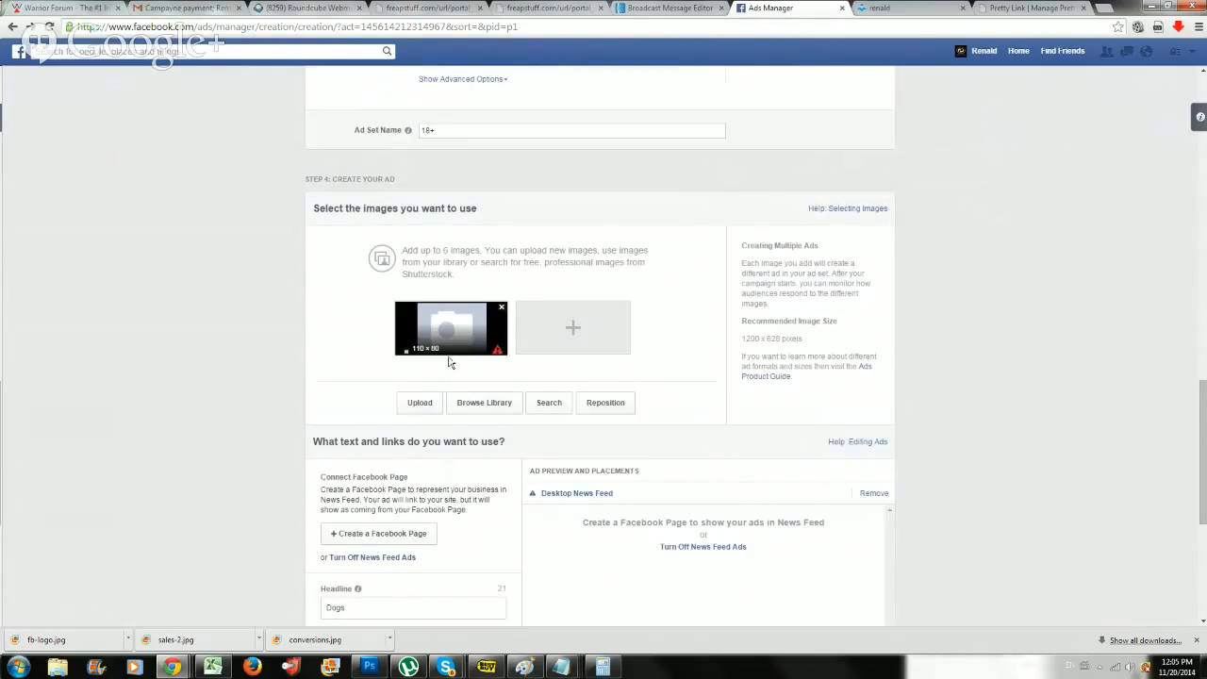
scroll(449, 363, down, 2)
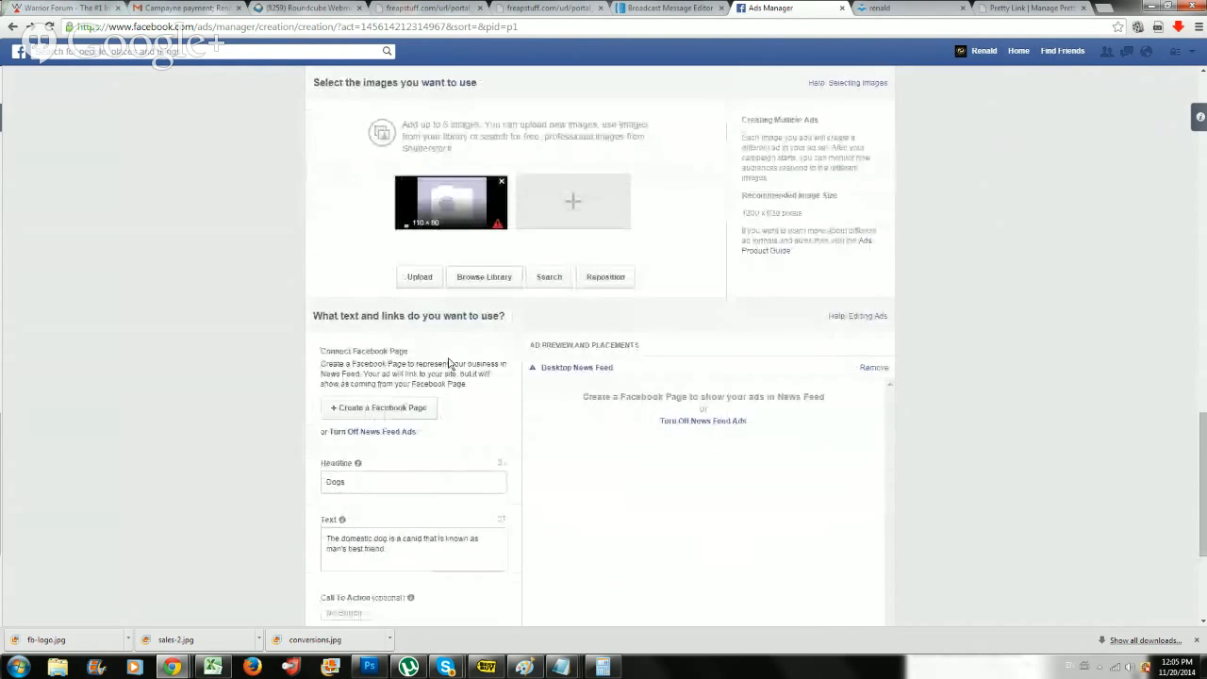
click(377, 669)
click(377, 670)
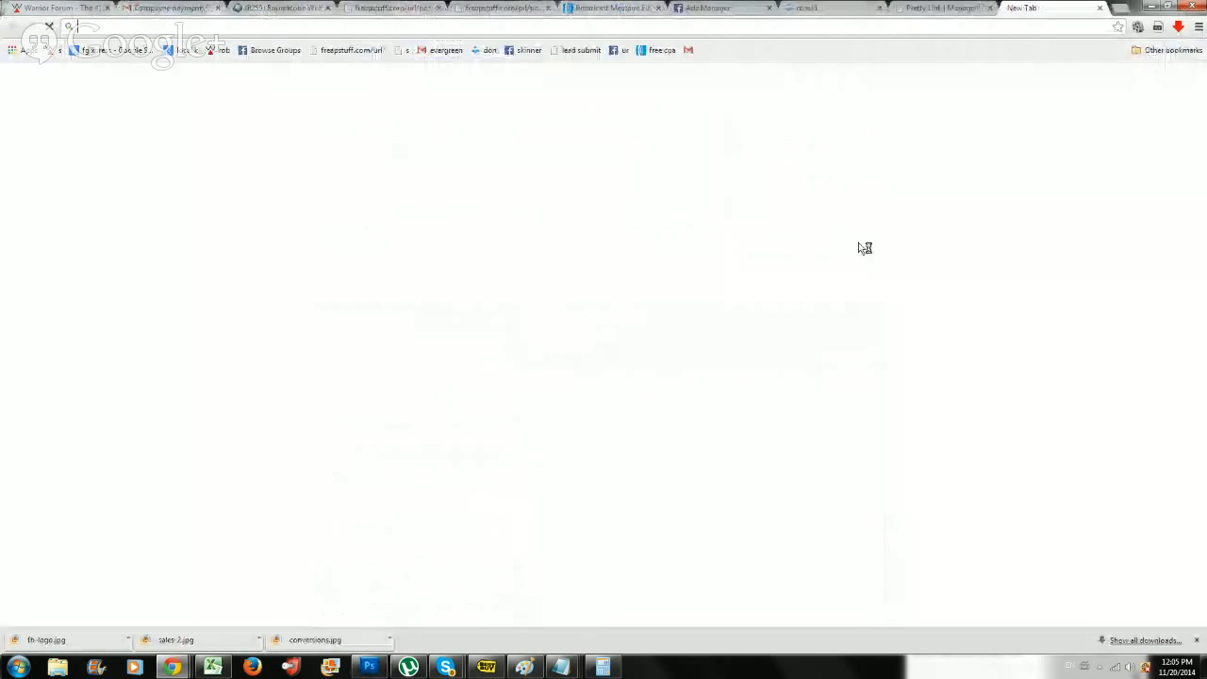
Search Google for "ipas 2" in a new browser tab and show the image results.
click(1105, 8)
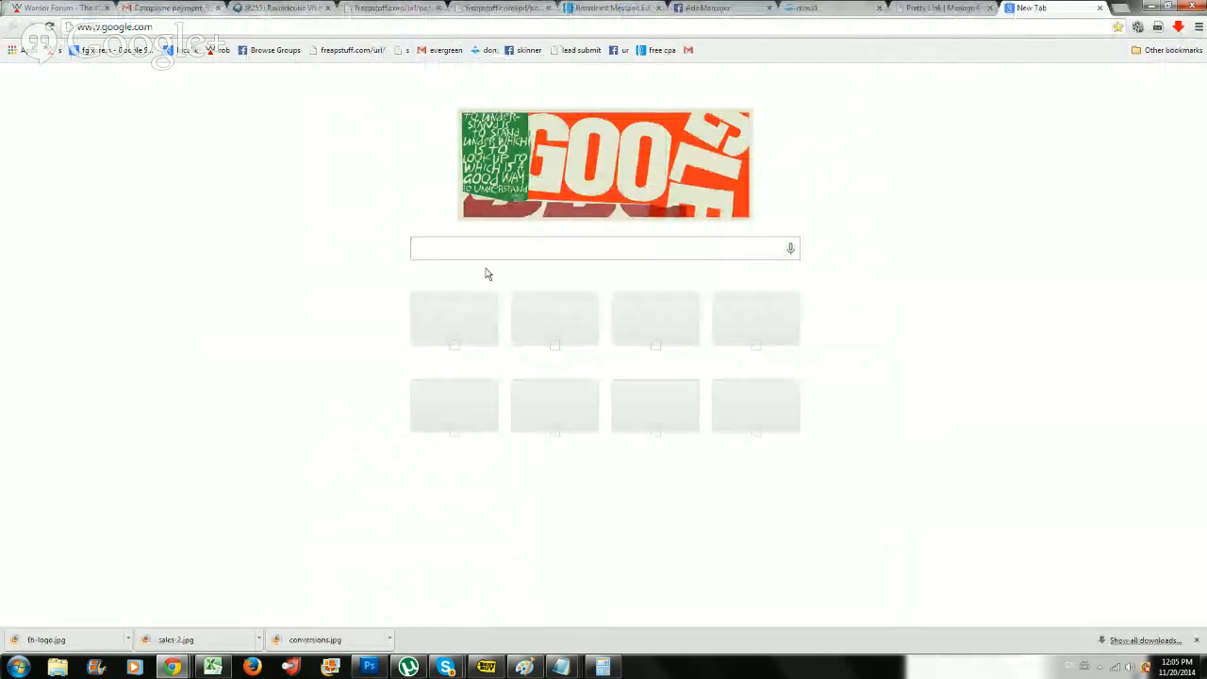
click(484, 256)
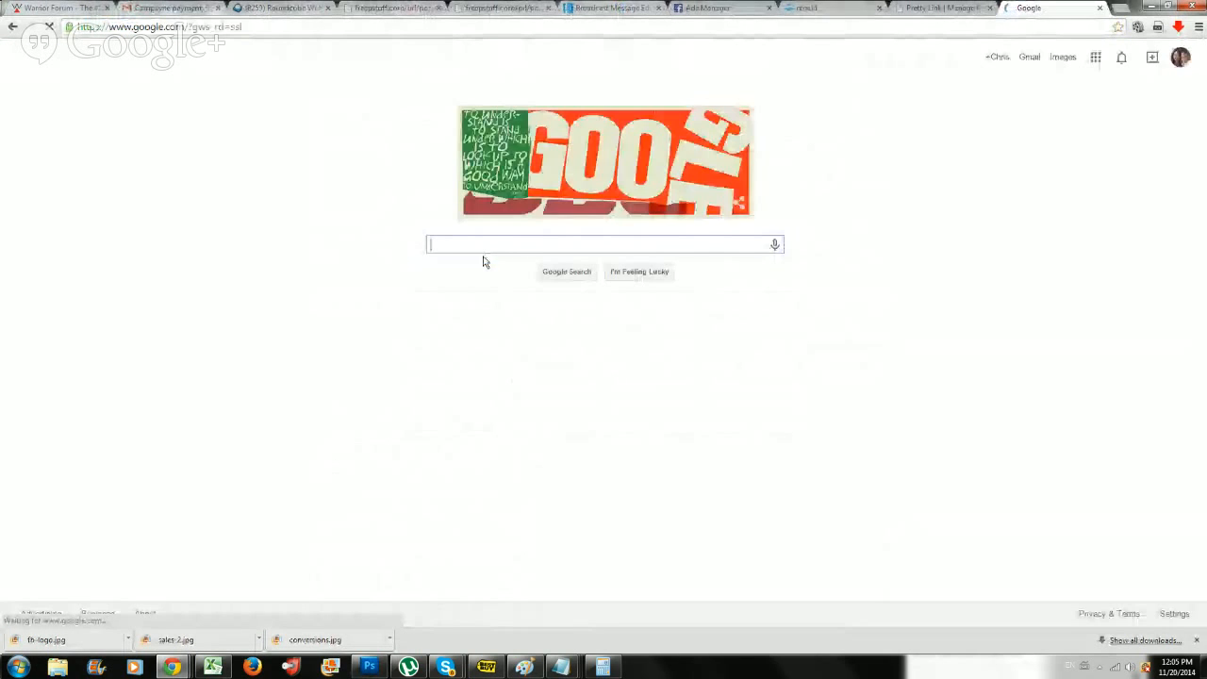
text(ipas 2)
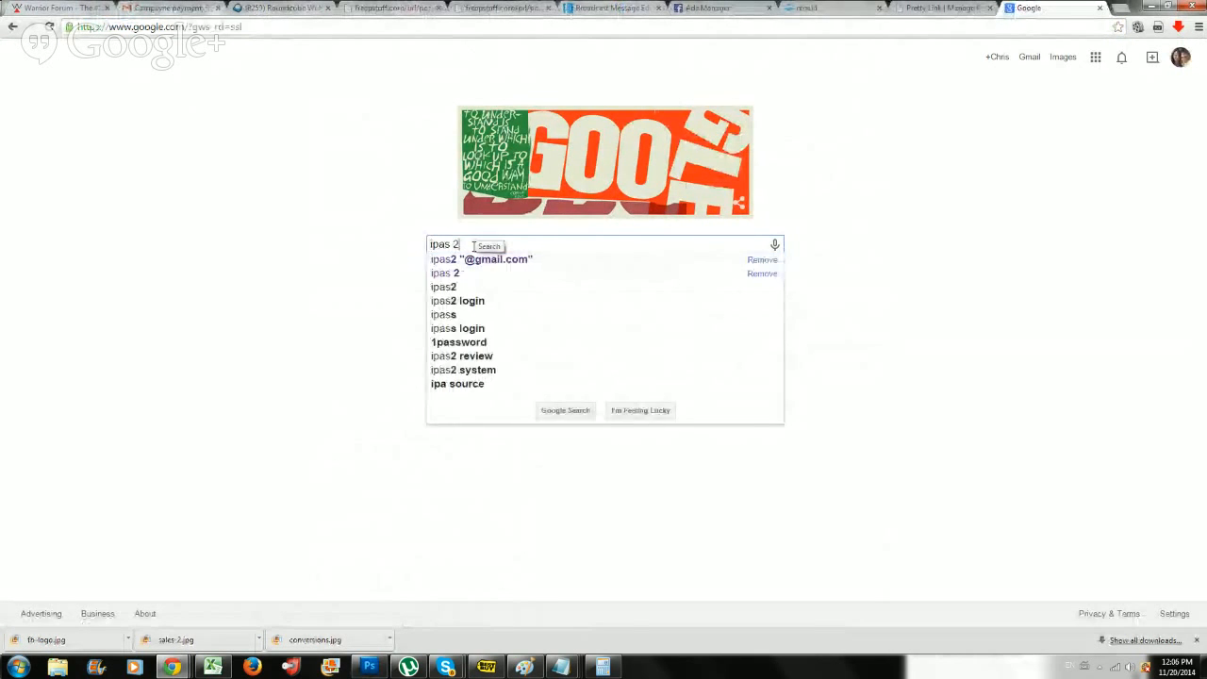
key(Return)
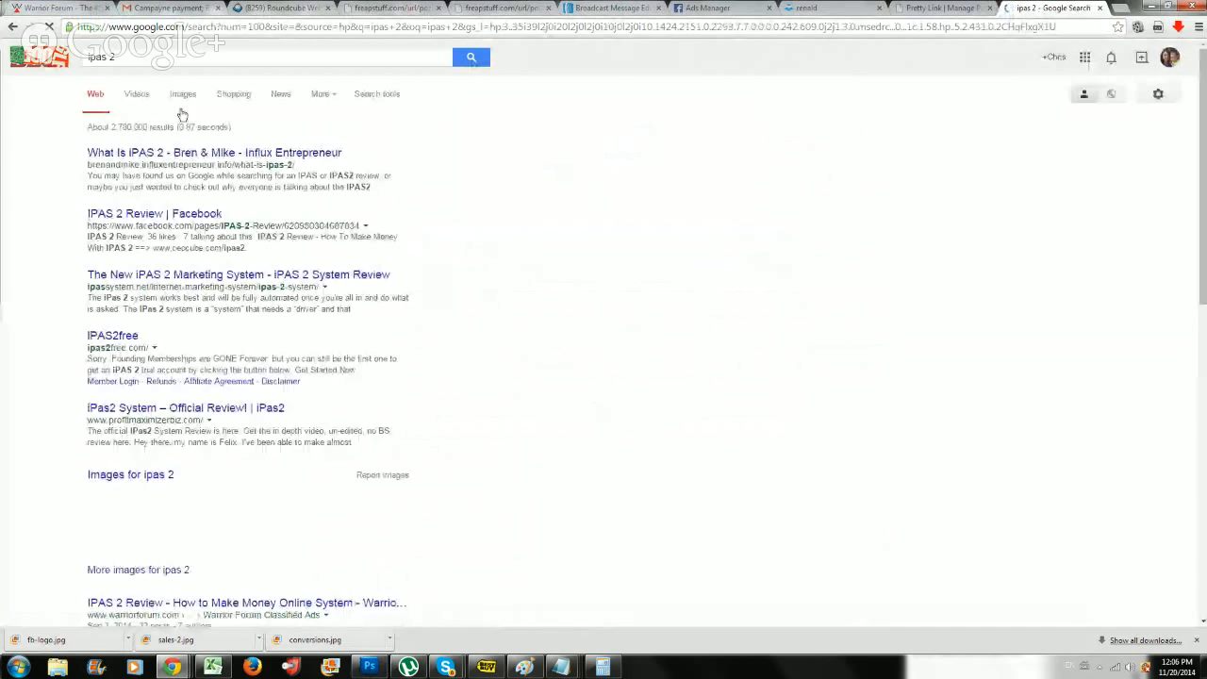
click(182, 98)
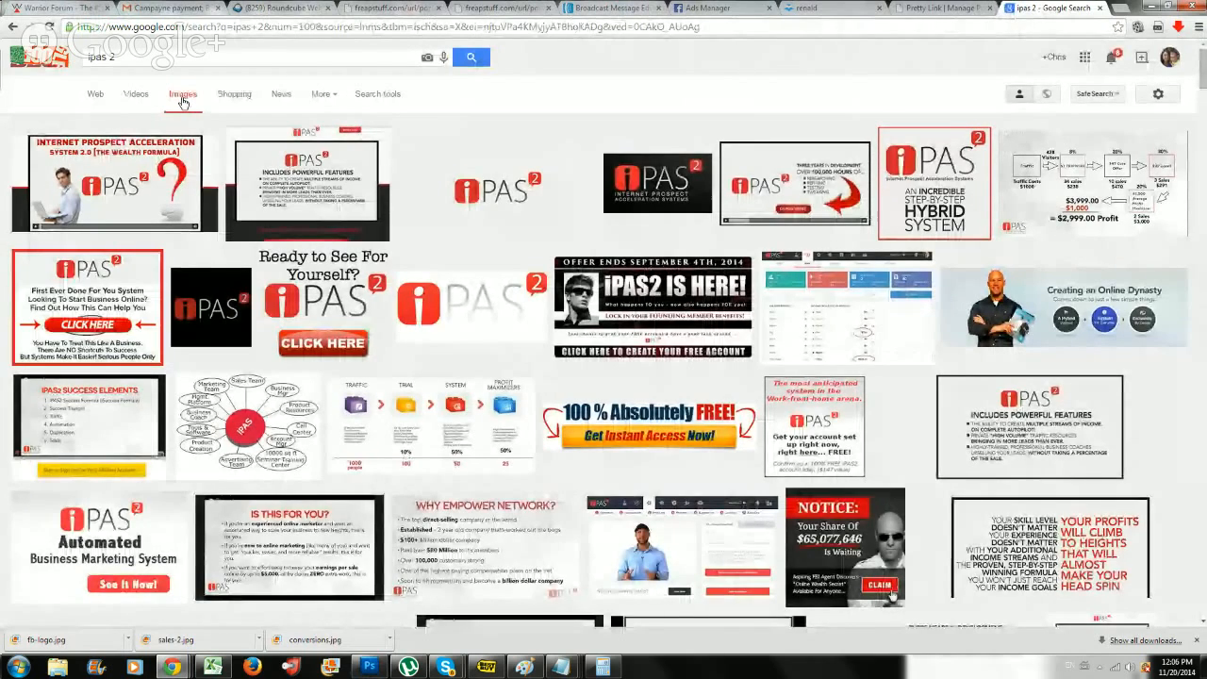
Save the plain iPAS 2 logo image with the light grey background to the Desktop as "ipaslogo".
click(479, 204)
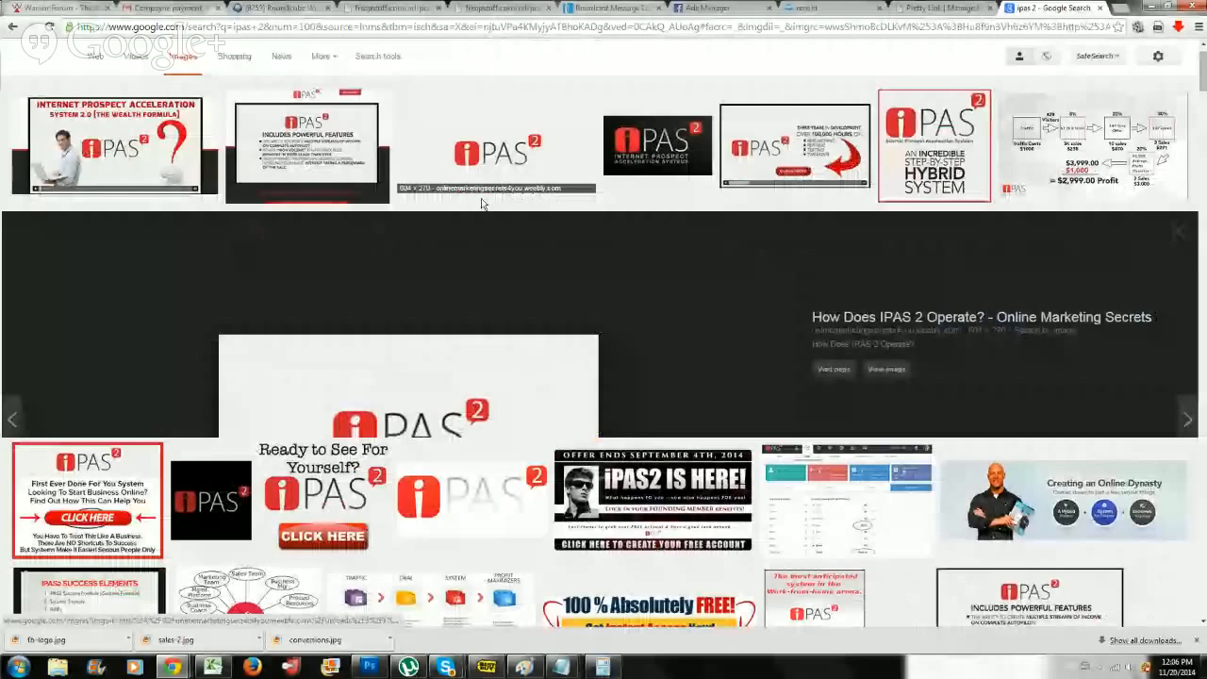
right_click(441, 353)
click(471, 454)
text(ip)
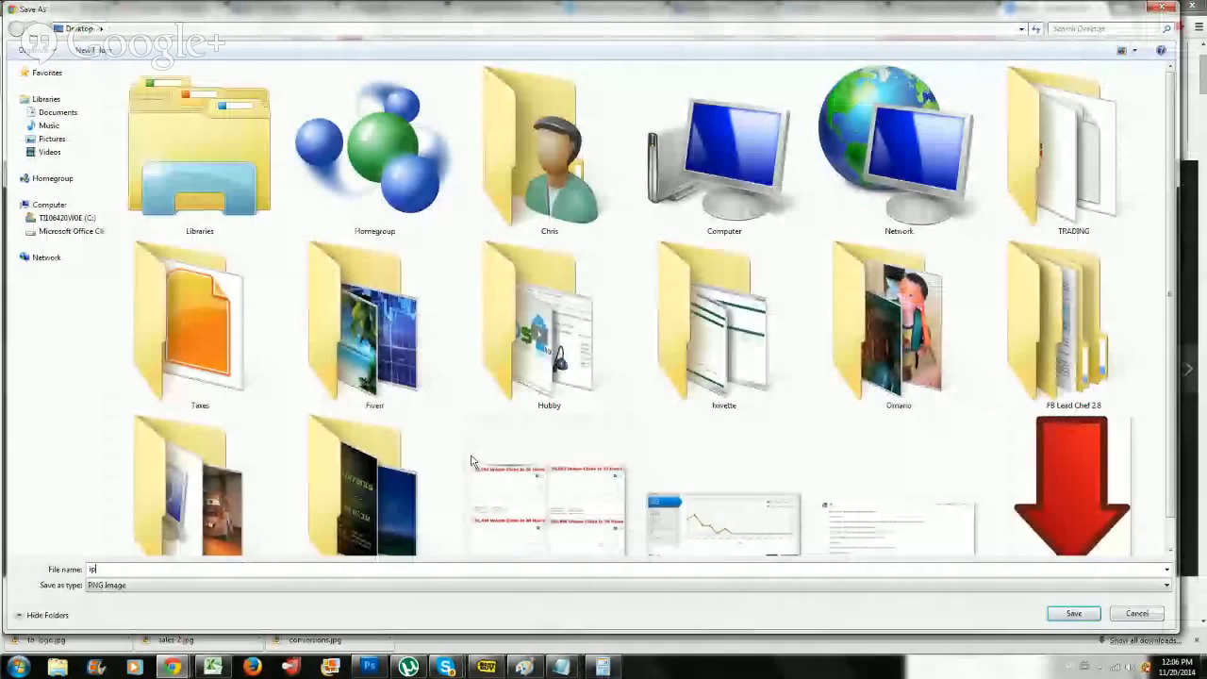
text(aslogo)
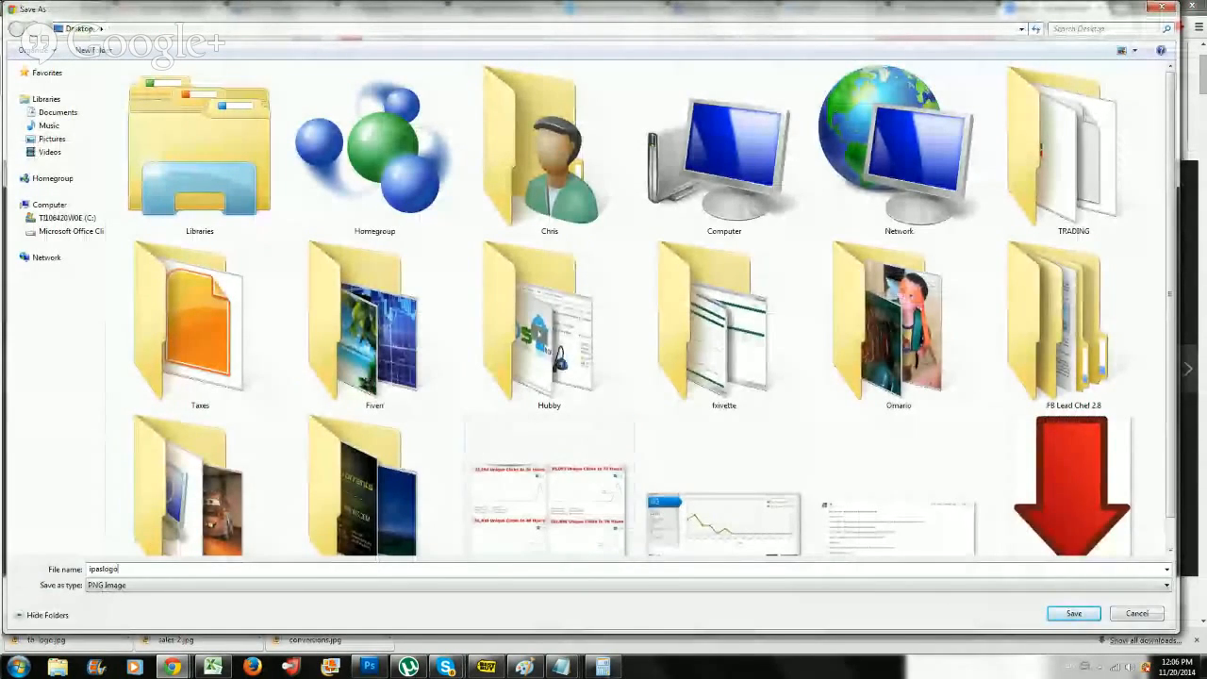
key(Return)
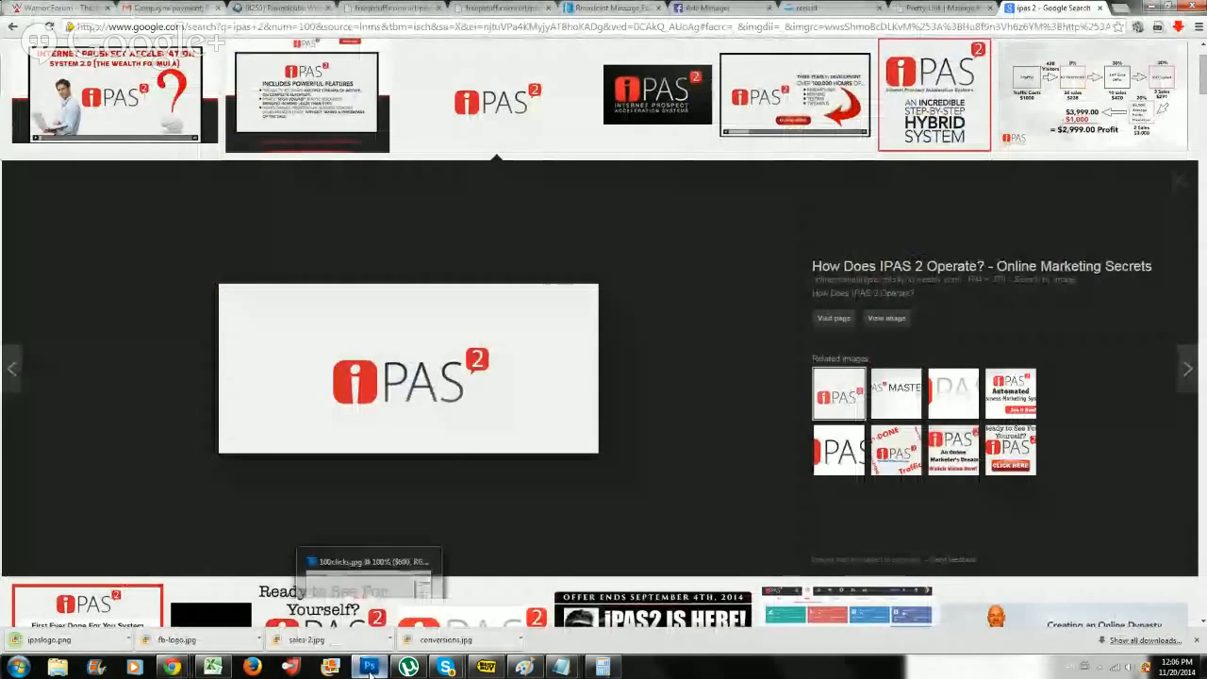
Switch to Photoshop, create a blank document at the preset size and browse the Desktop for an image to place.
click(370, 666)
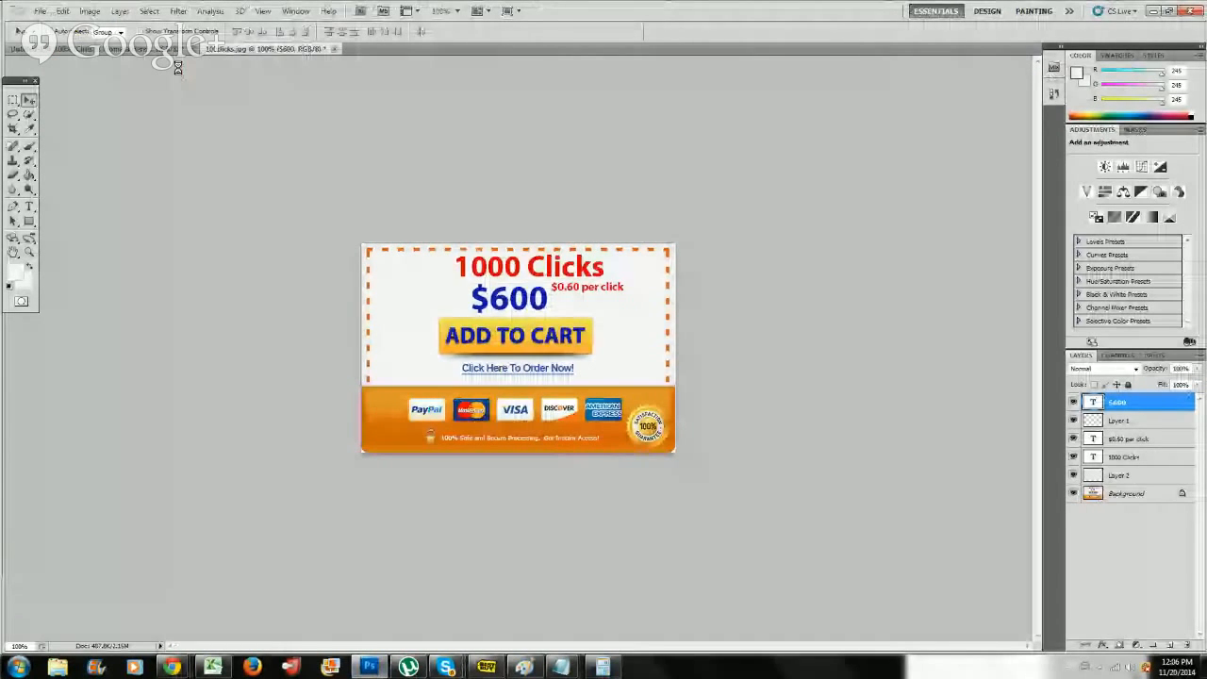
key(ctrl+n)
click(722, 178)
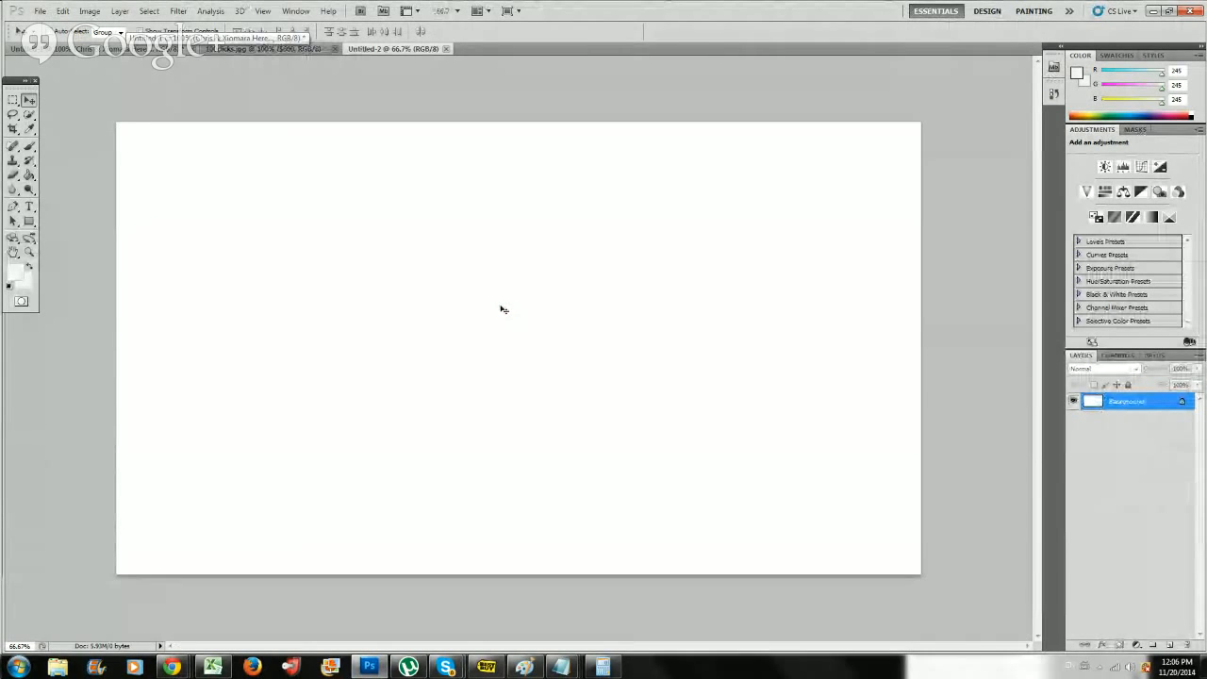
click(41, 10)
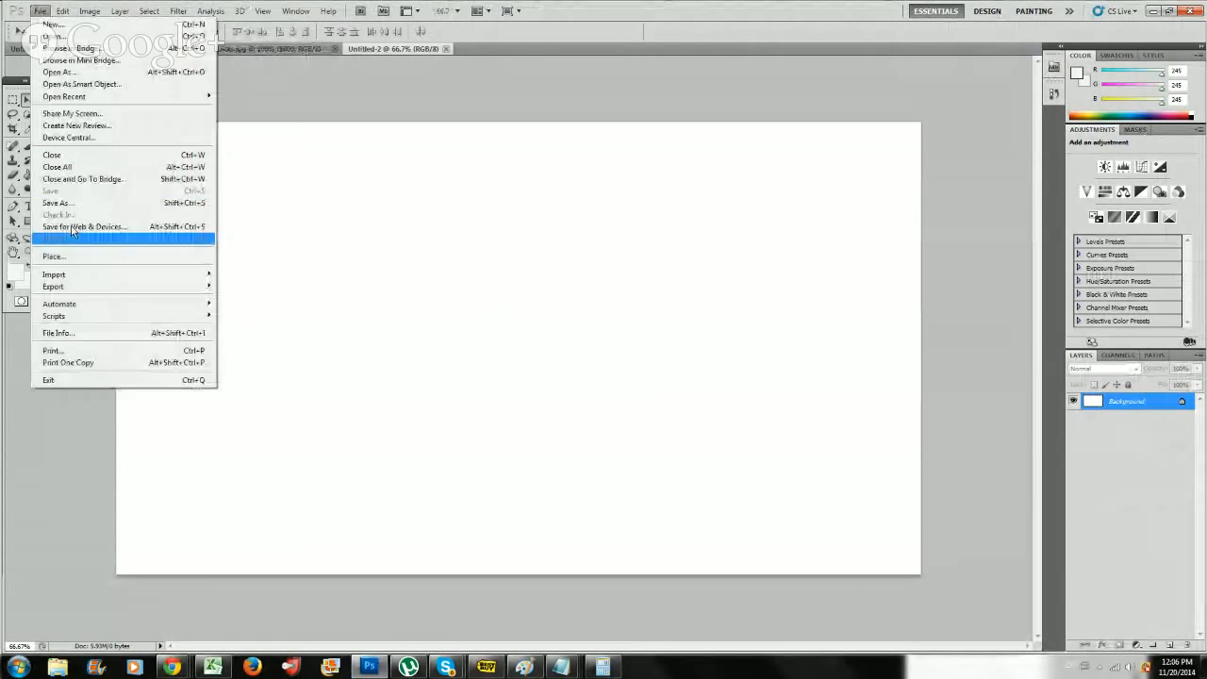
click(76, 257)
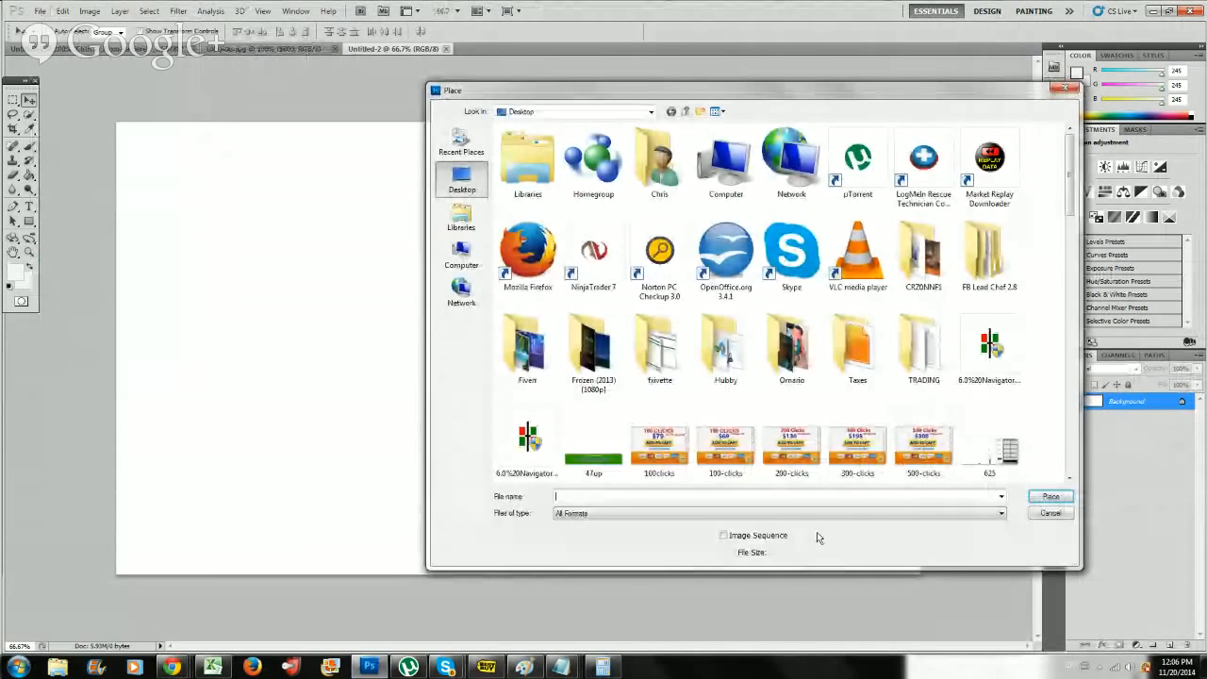
drag(1068, 188, 1071, 378)
Look up the recommended ad image size in Facebook Ads Manager, then return to Photoshop and cancel placing the image.
click(182, 669)
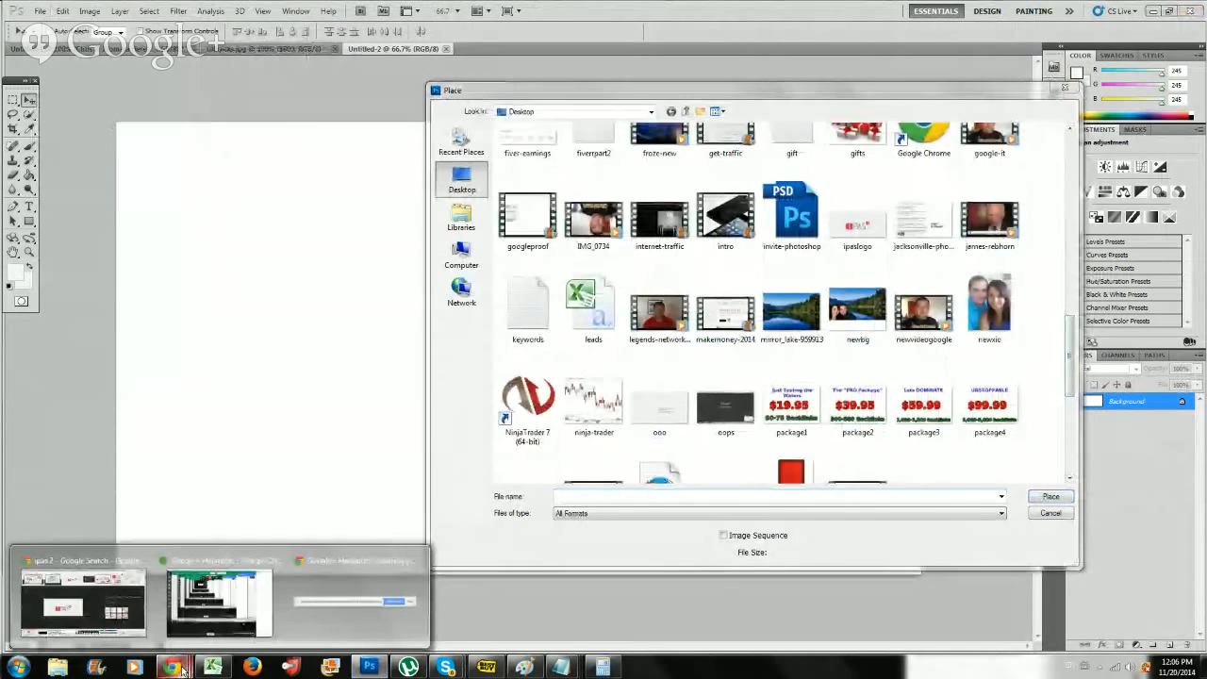
click(115, 608)
click(738, 7)
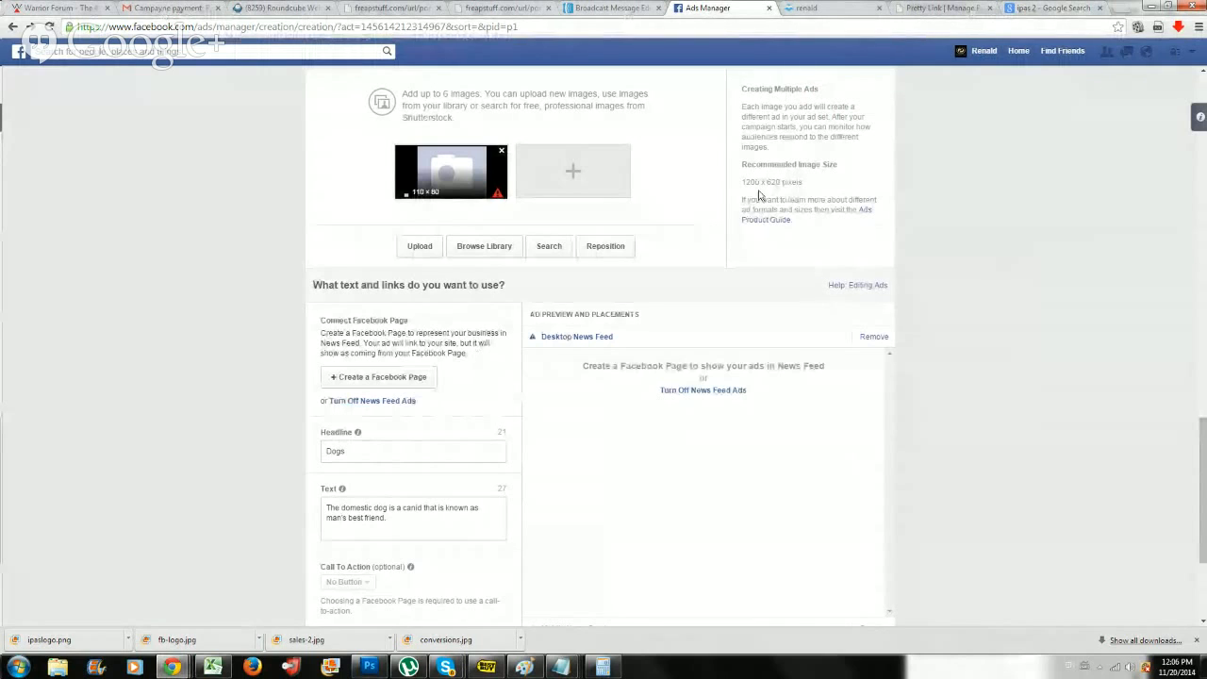
drag(802, 182, 740, 183)
click(914, 181)
click(1152, 6)
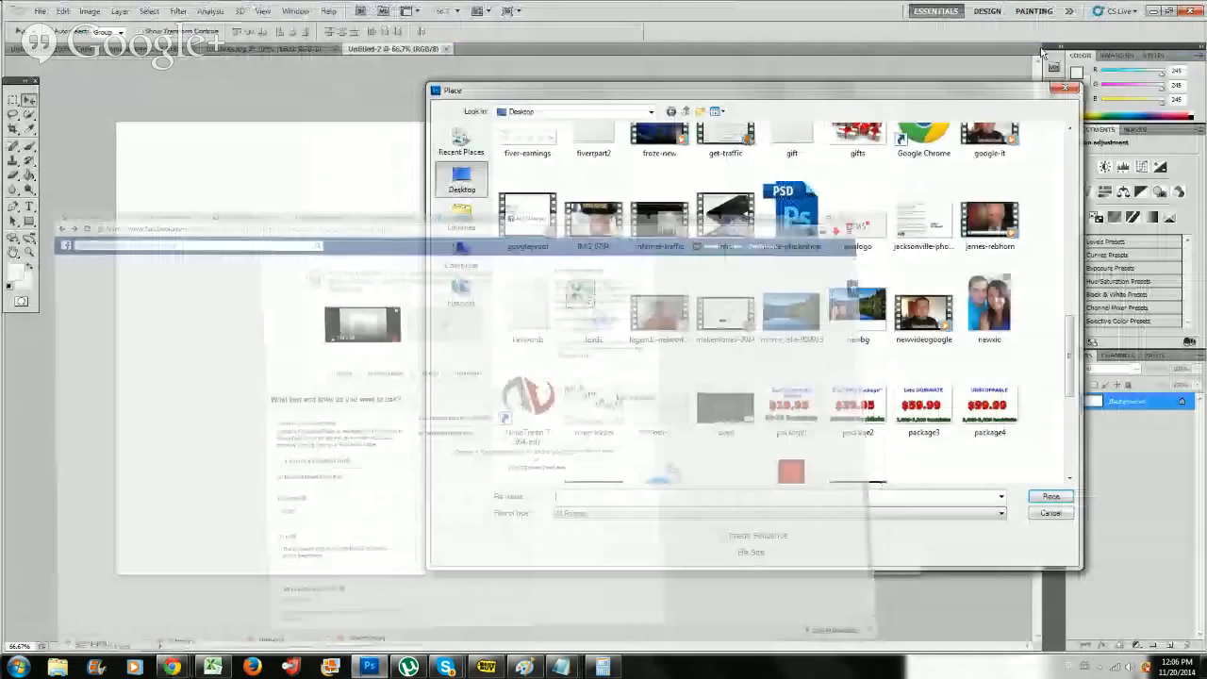
click(1044, 513)
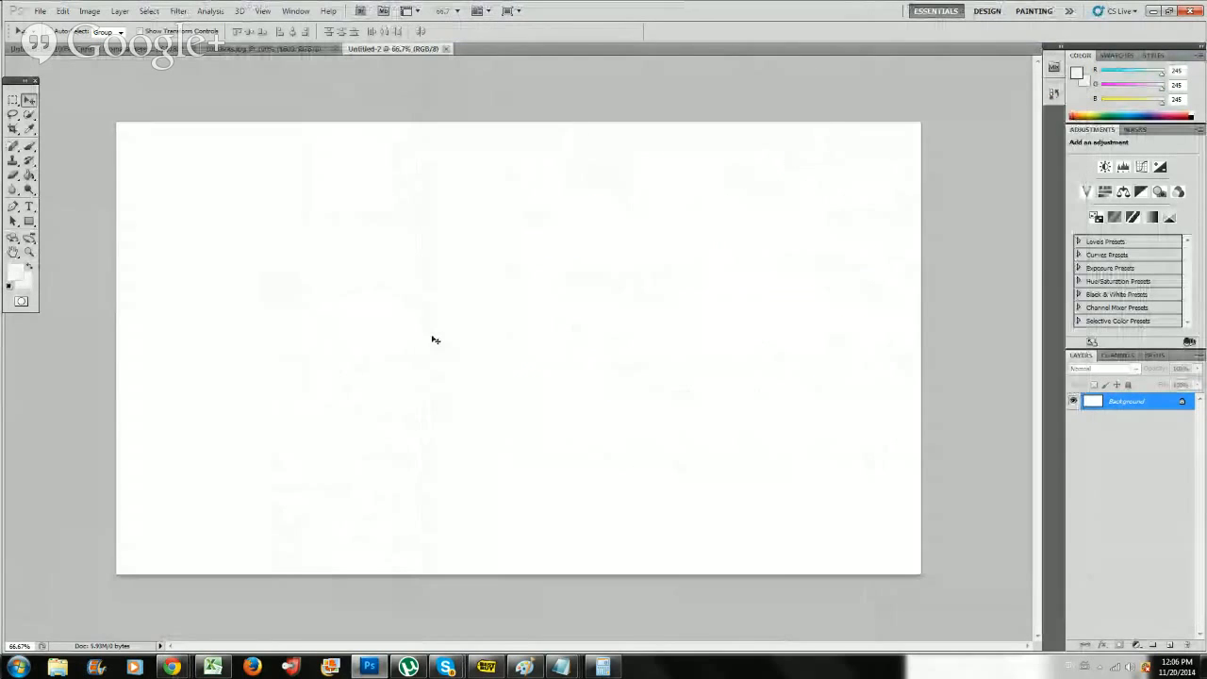
Create a new document 1200 pixels wide and 628 pixels high with a white background.
click(41, 12)
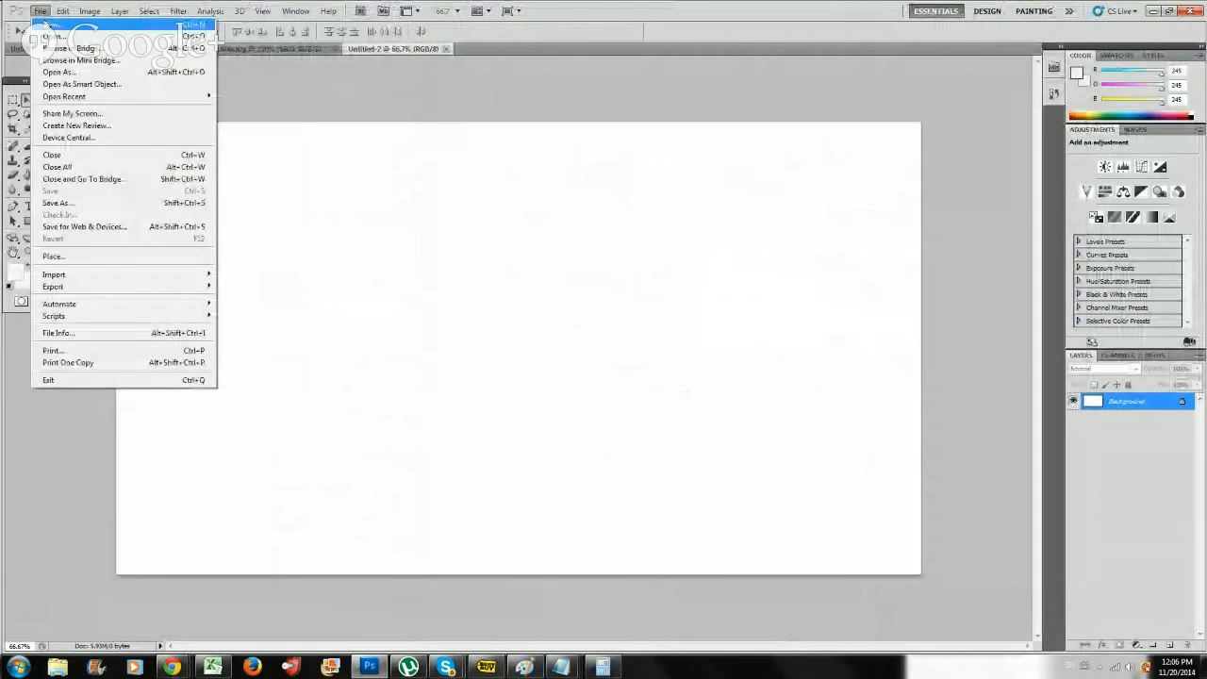
click(53, 25)
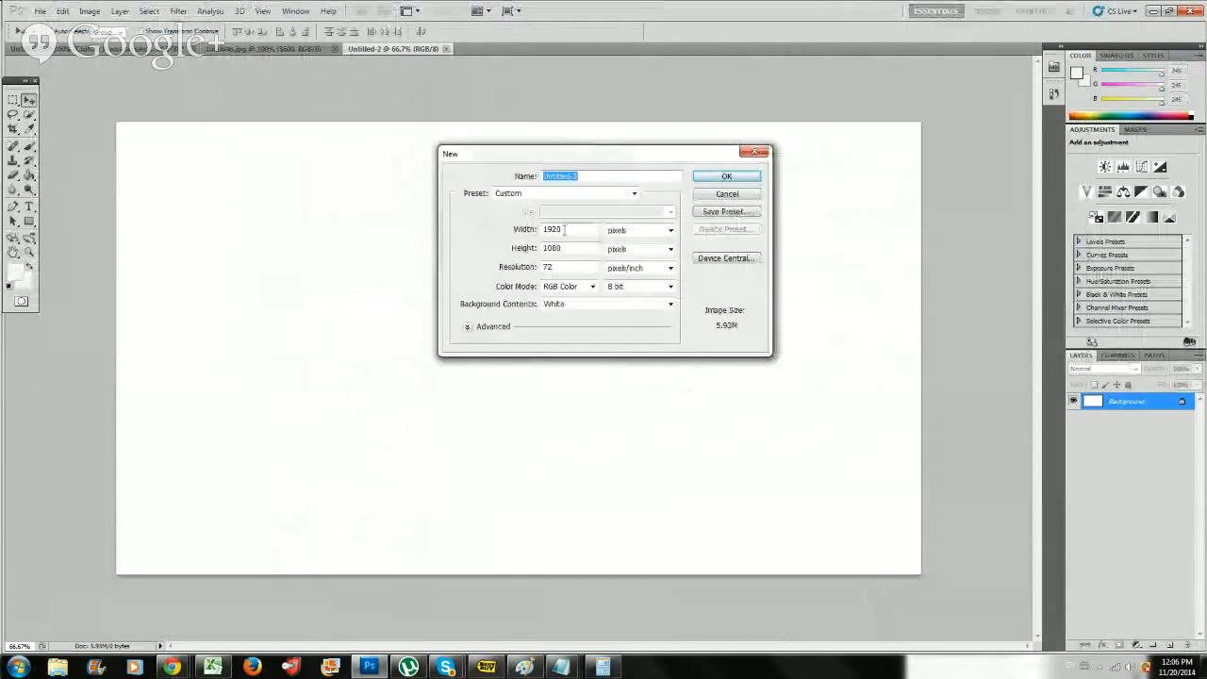
text(12)
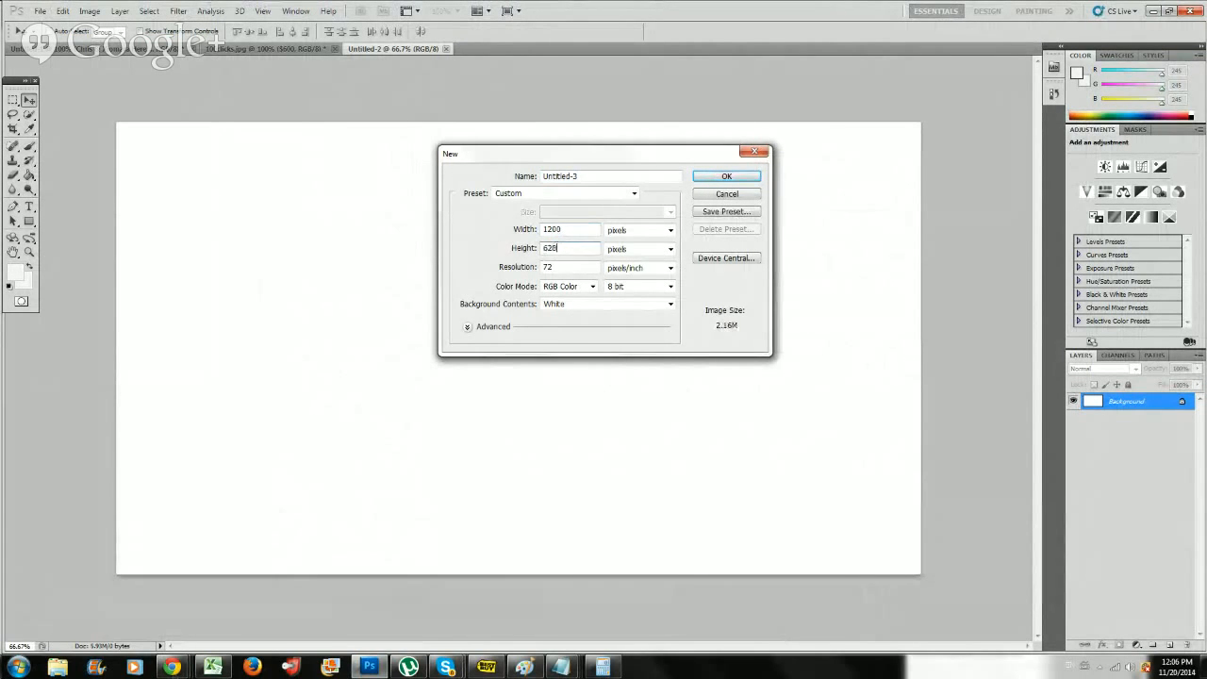
text(628)
key(Return)
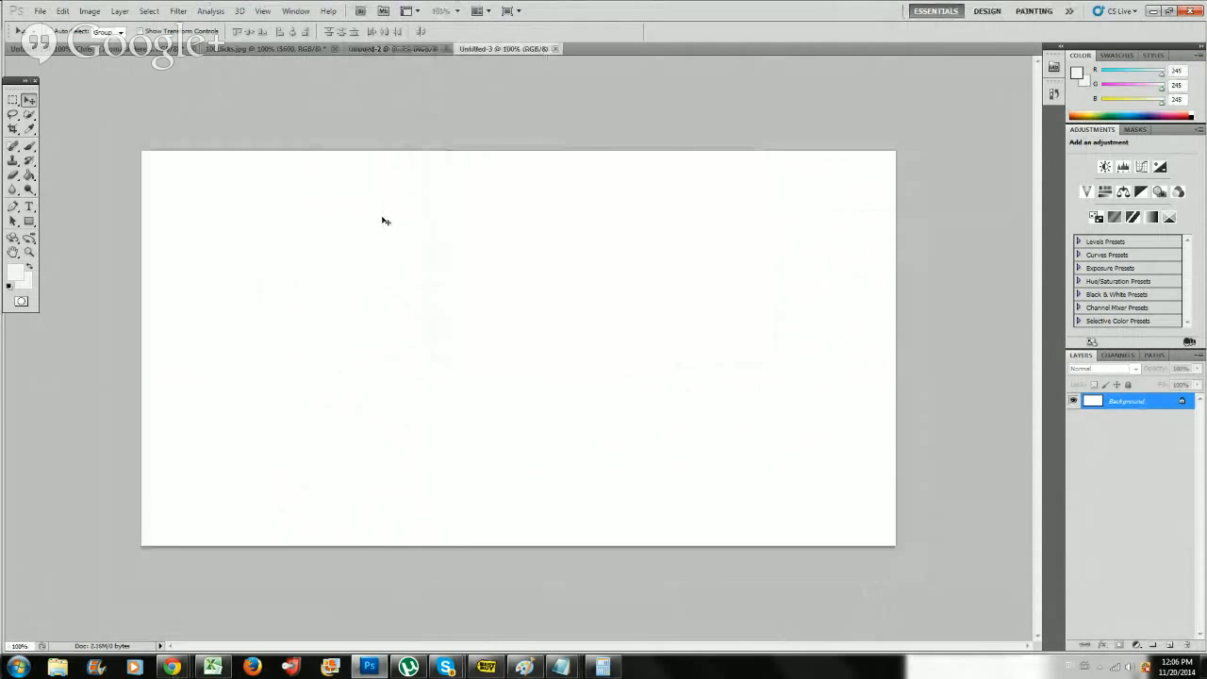
Place the ipaslogo.png image from the Desktop into the new document.
click(41, 10)
click(95, 255)
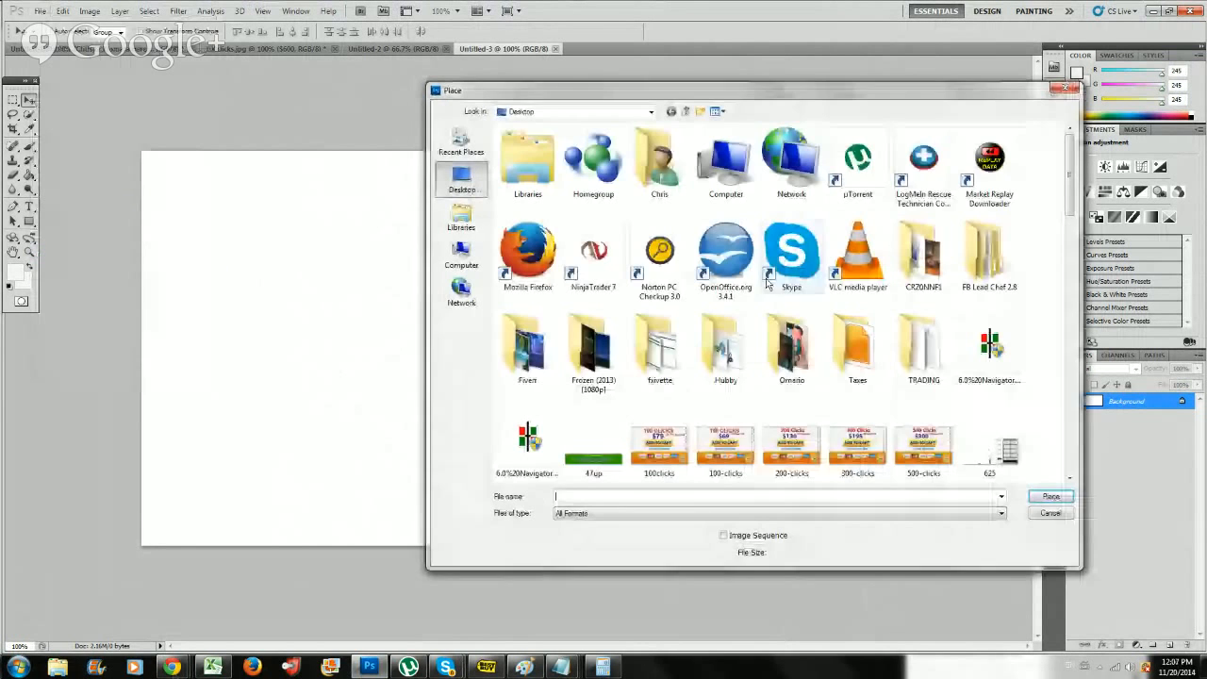
drag(1067, 190, 1068, 495)
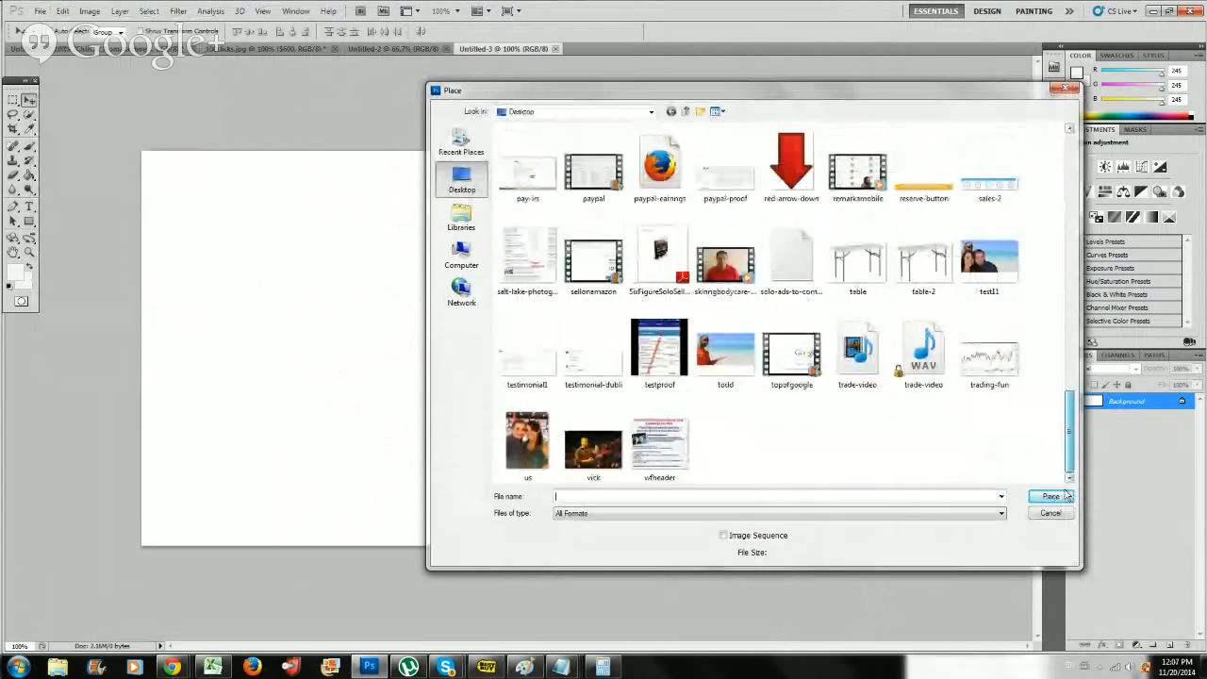
scroll(1034, 417, up, 5)
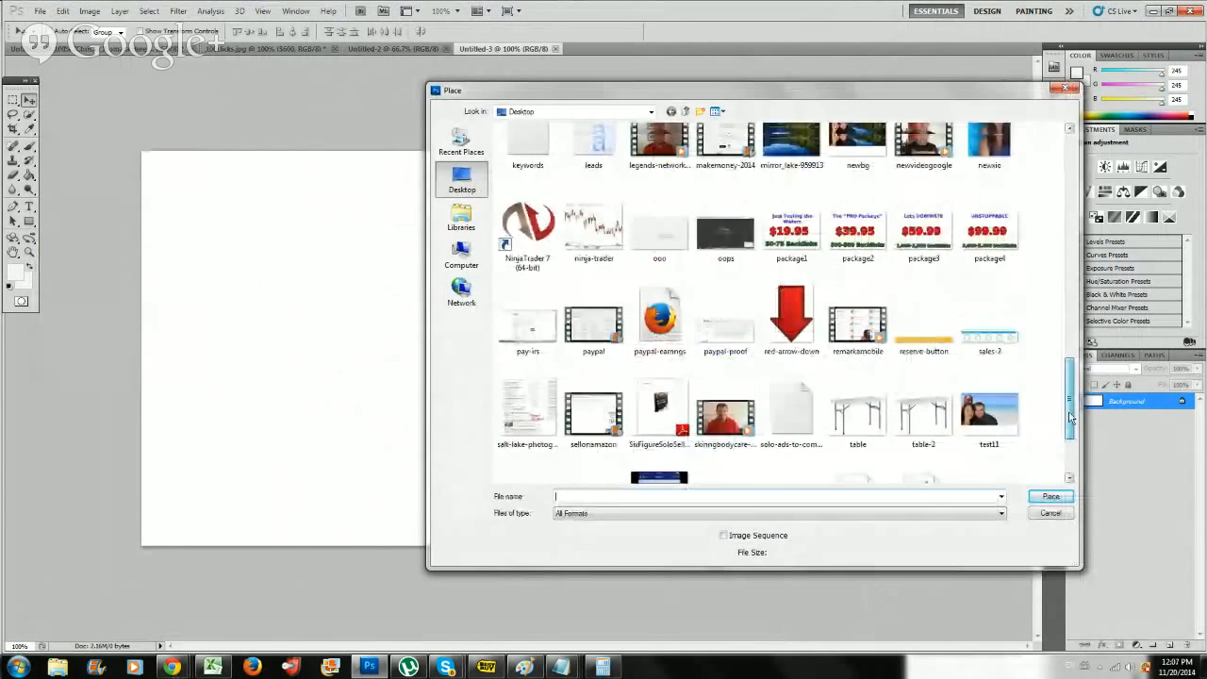
drag(1072, 391, 1093, 283)
text(pre)
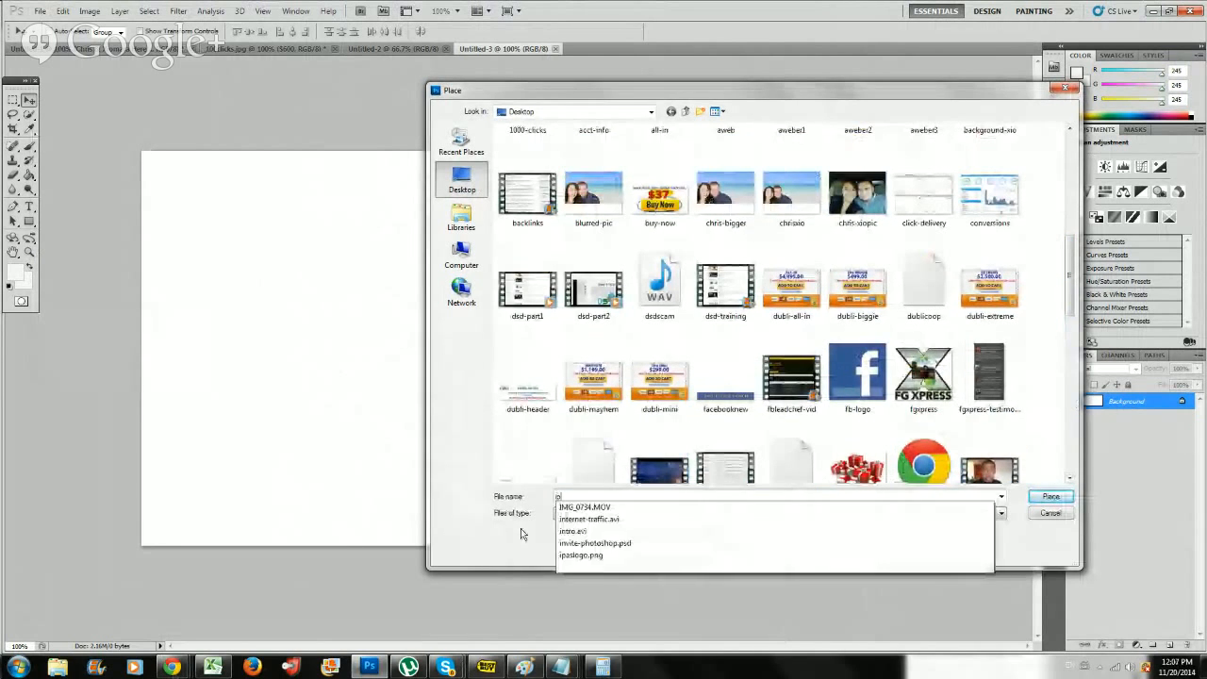
key(Down)
key(Return)
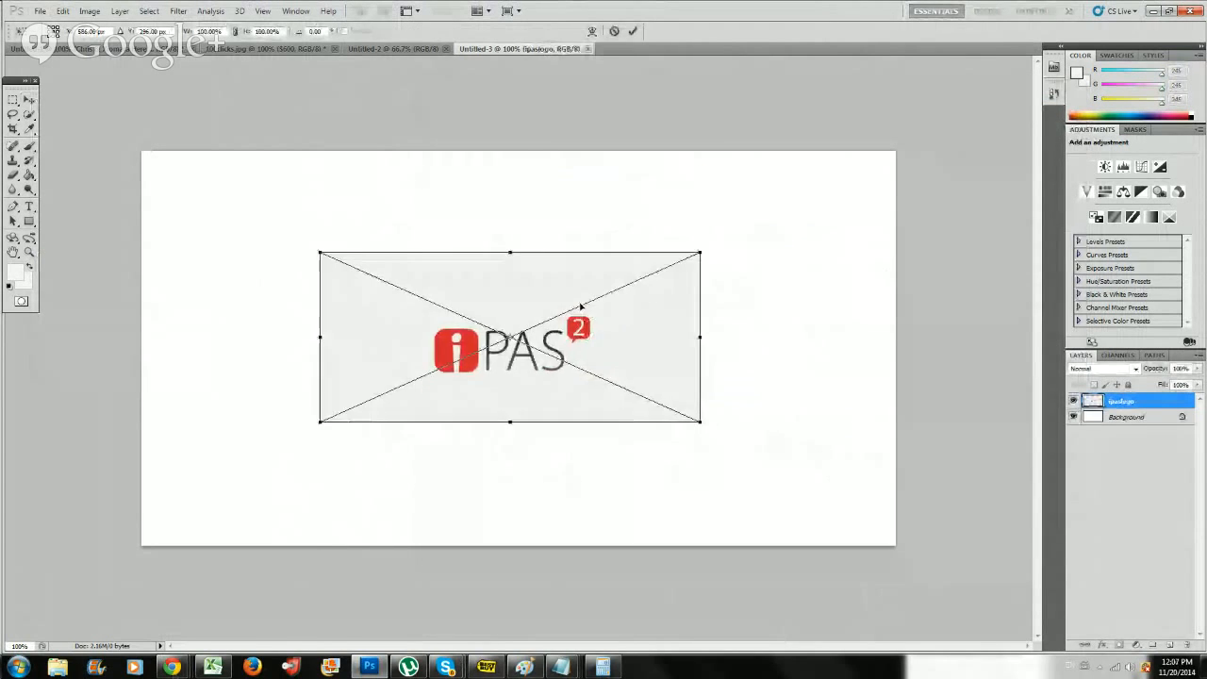
Move the placed logo into the canvas's upper-left corner, flush with its edges, and commit the placement.
drag(660, 377, 495, 263)
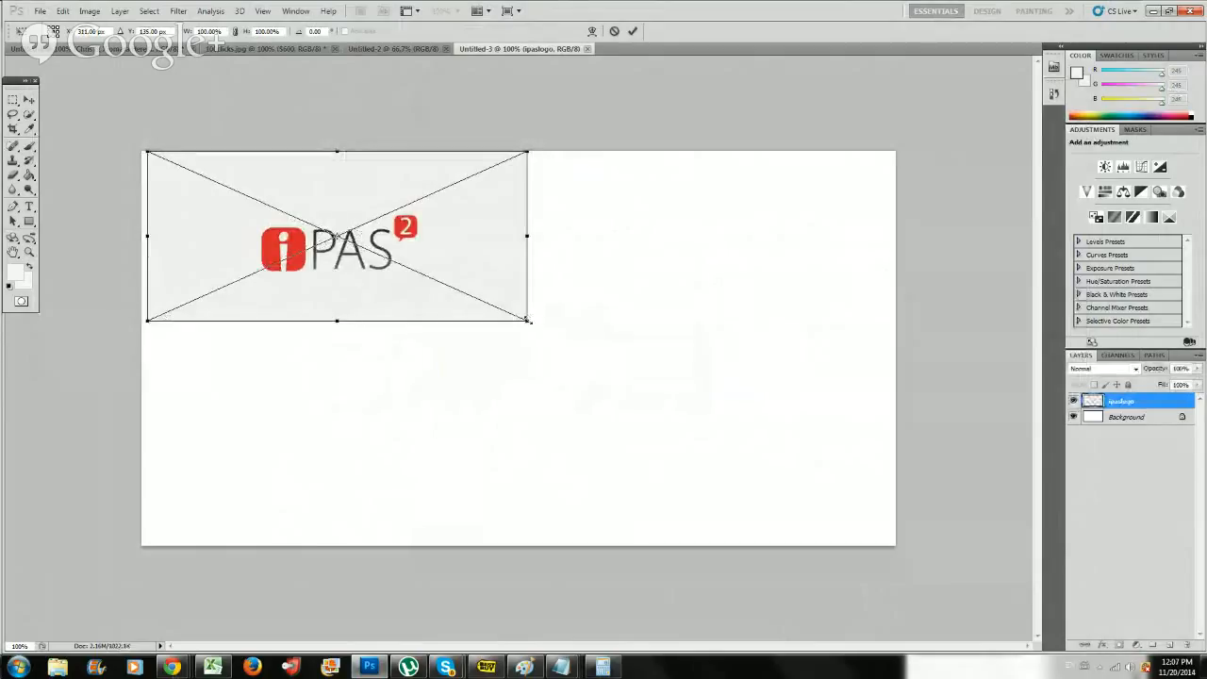
drag(507, 291, 501, 290)
key(Return)
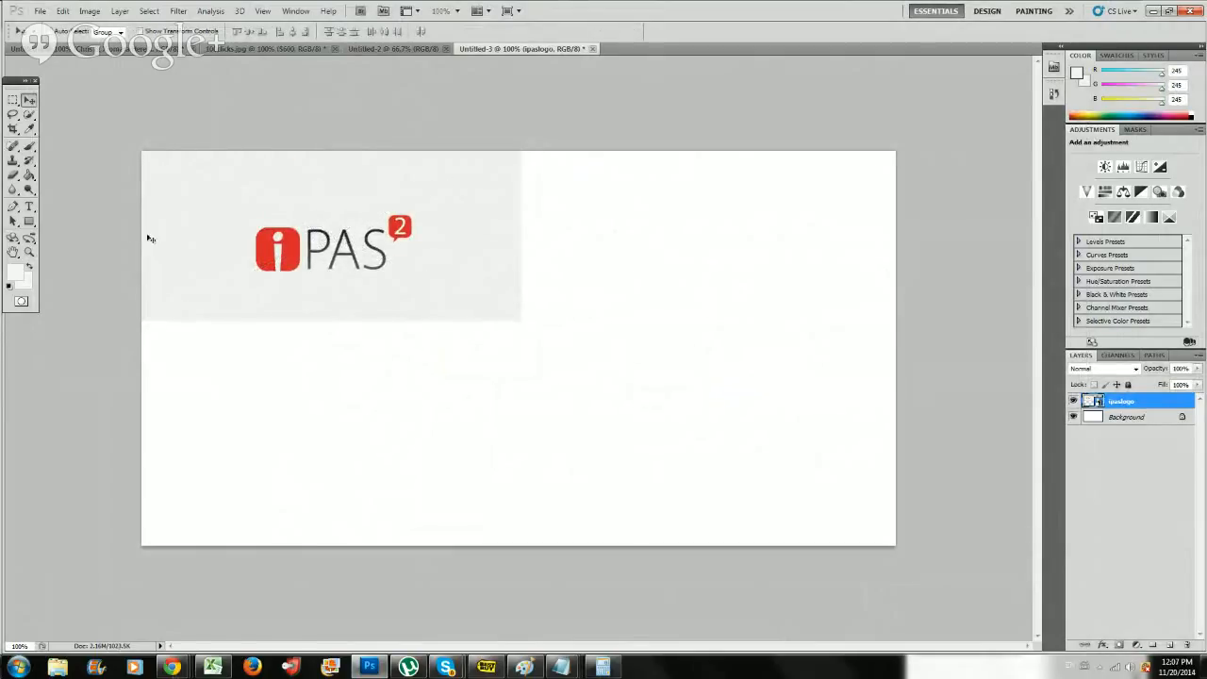
Sample the logo image's light grey background colour and try to fill the white canvas area with it on the logo layer.
key(i)
click(472, 291)
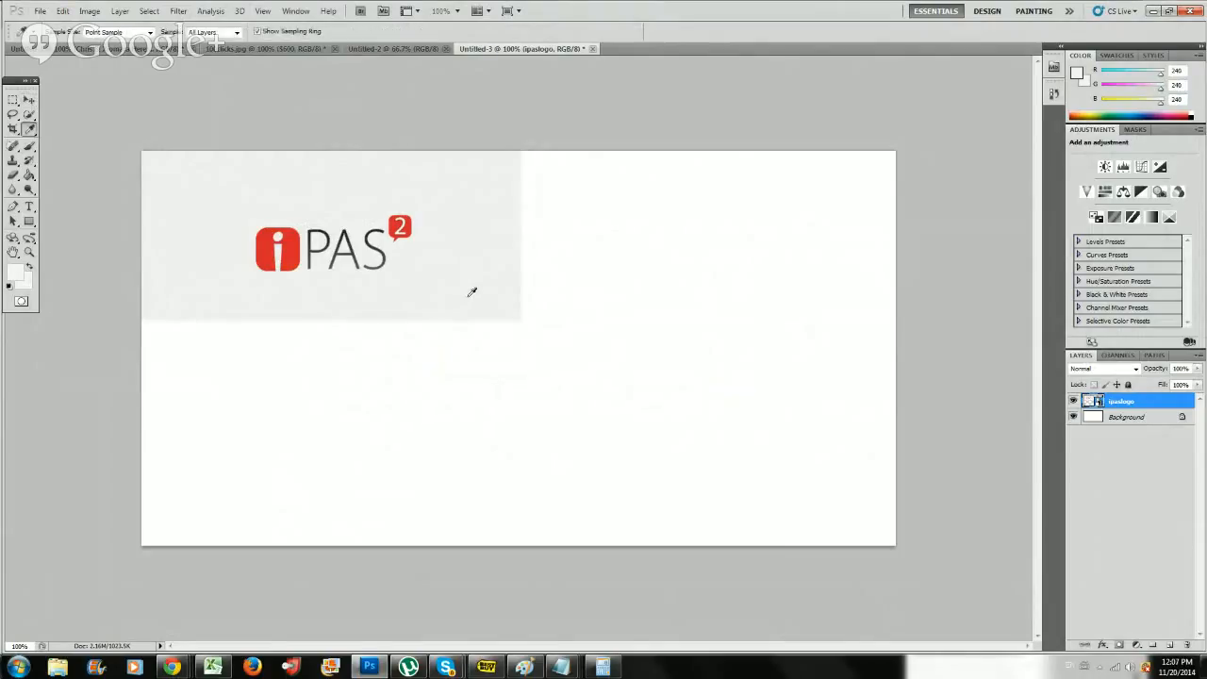
key(g)
click(396, 353)
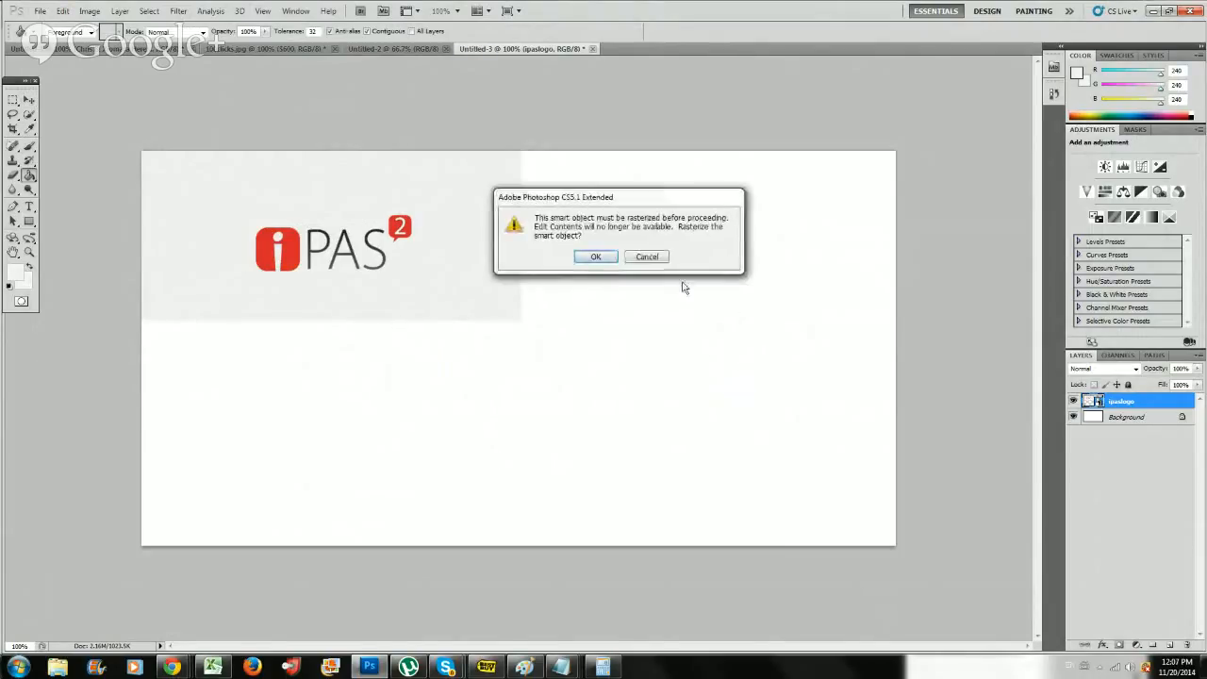
click(645, 260)
click(615, 253)
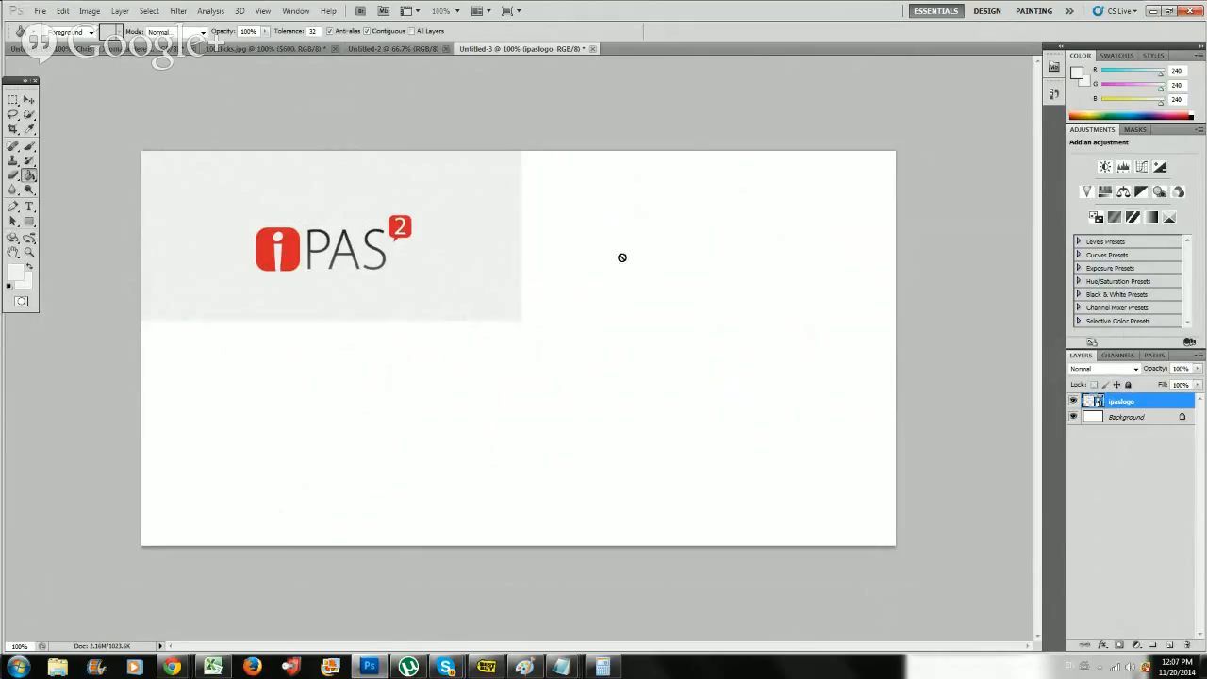
Add a new layer, fill it with the sampled light grey and move it beneath the logo layer.
click(1167, 645)
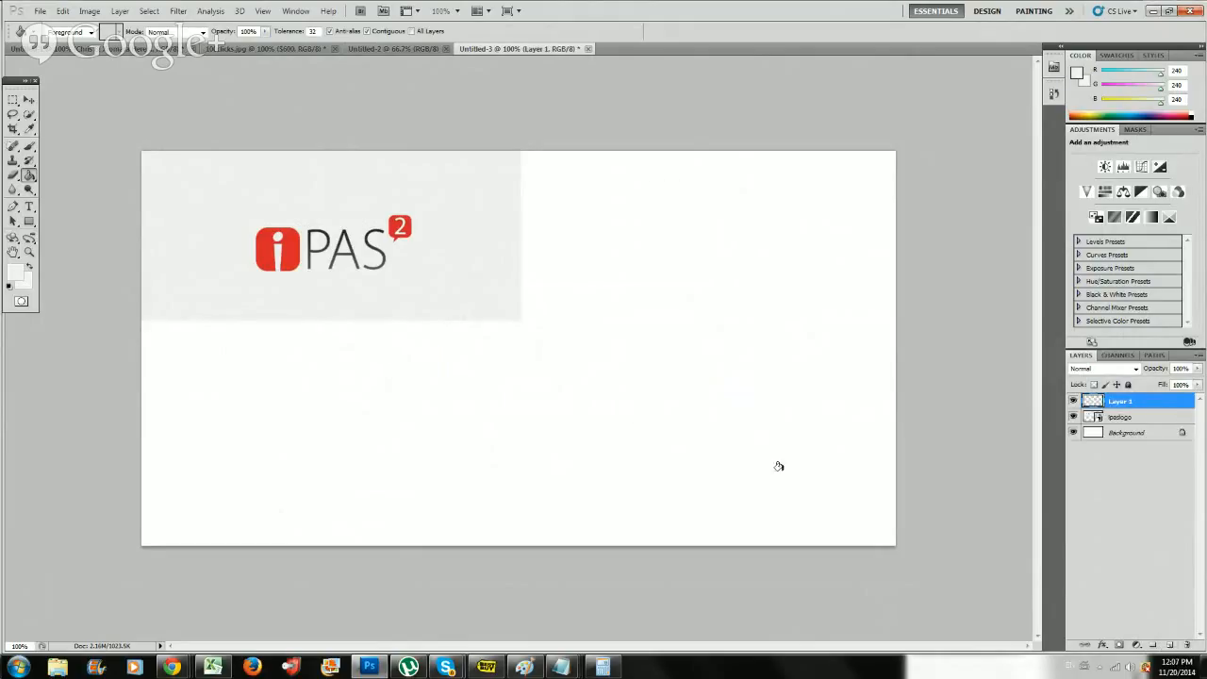
click(553, 388)
drag(1134, 412, 1149, 427)
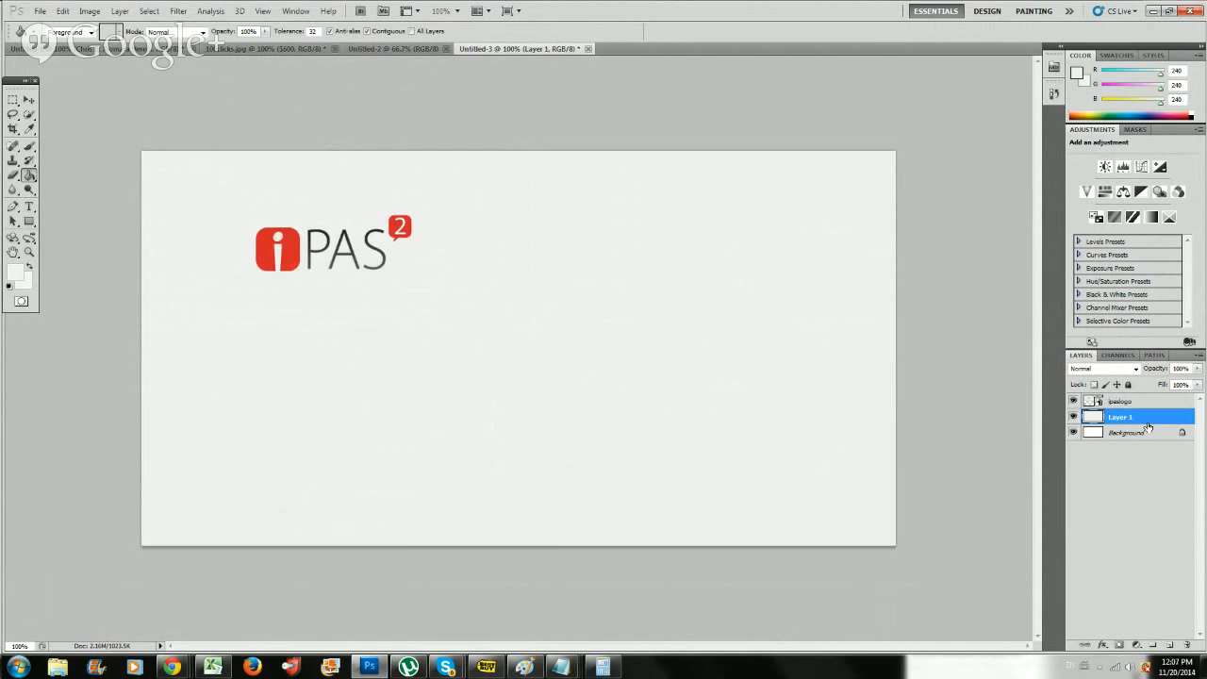
click(173, 667)
click(134, 617)
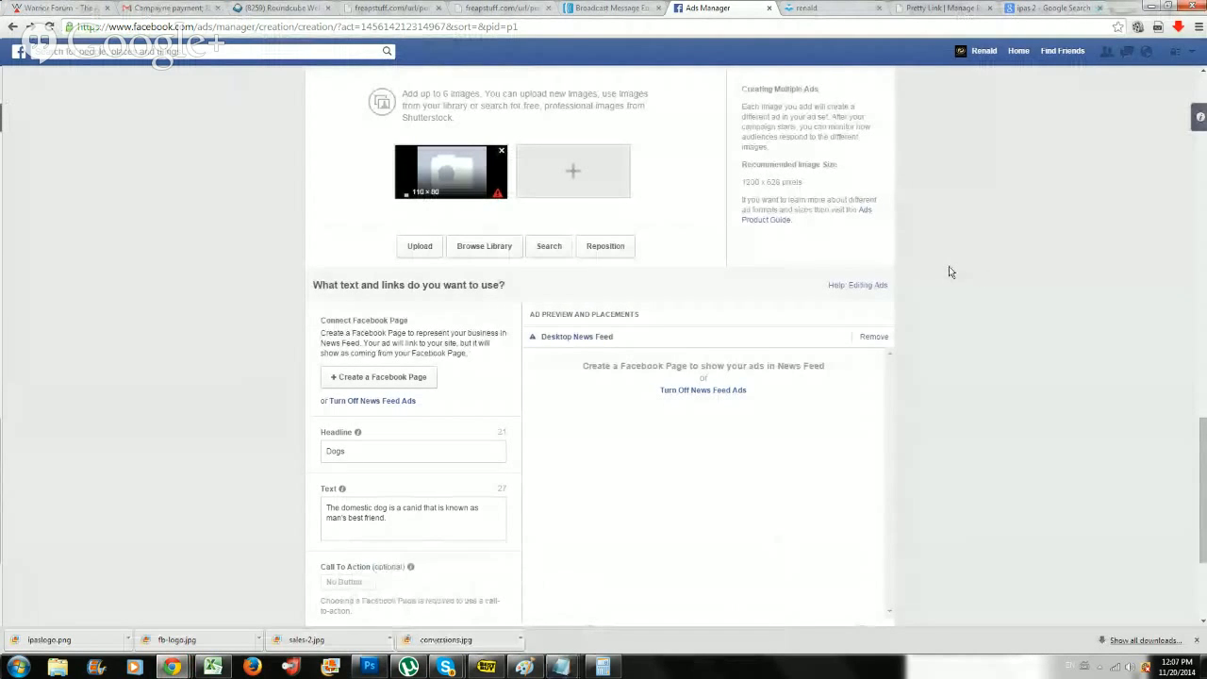
click(1142, 8)
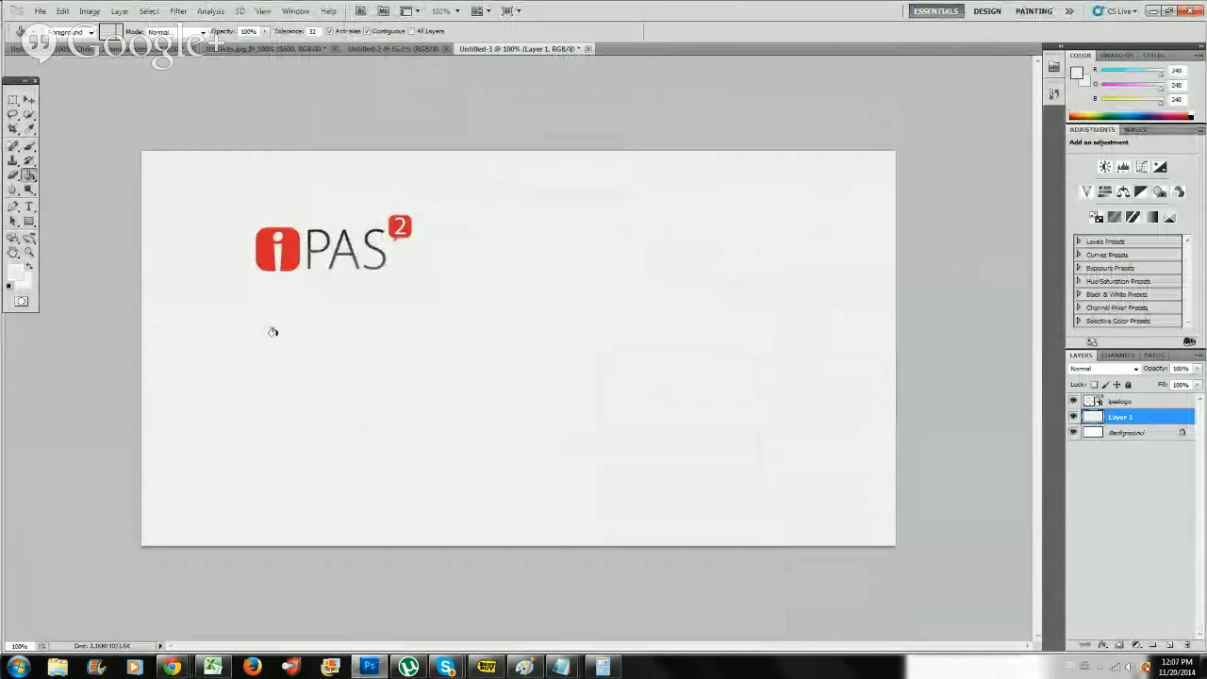
Move the iPAS logo closer to the canvas's upper-left corner and fill Layer 1's remaining white strip with the light grey.
key(v)
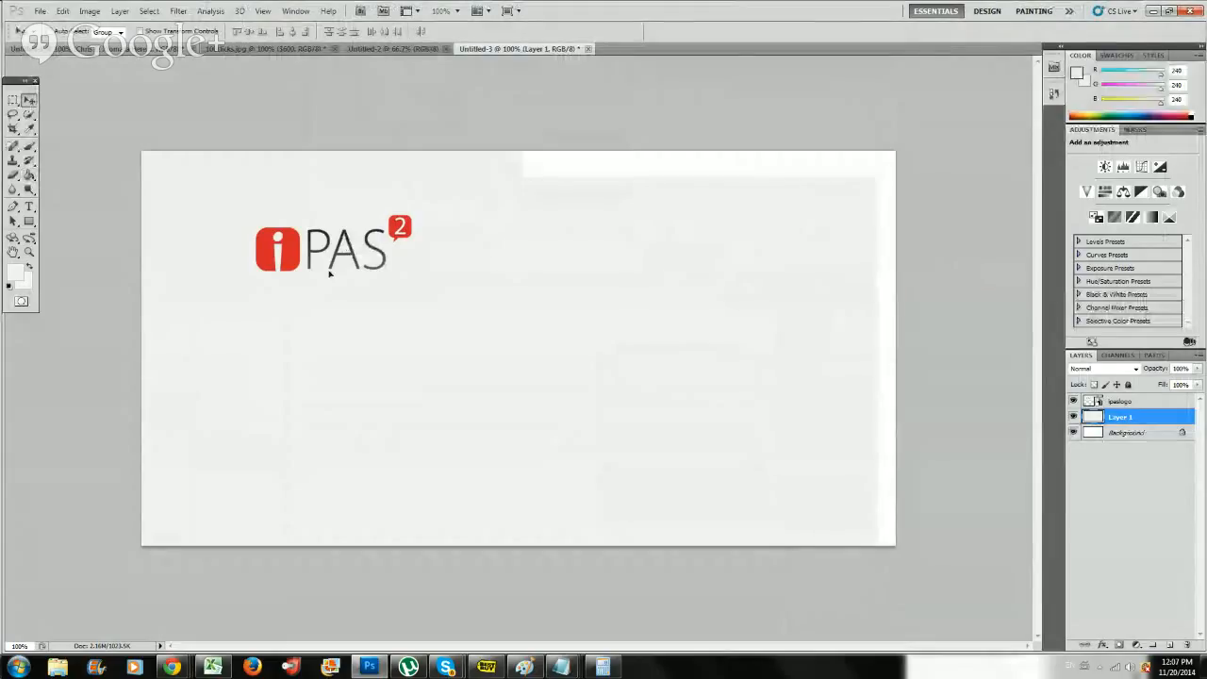
drag(309, 247, 226, 193)
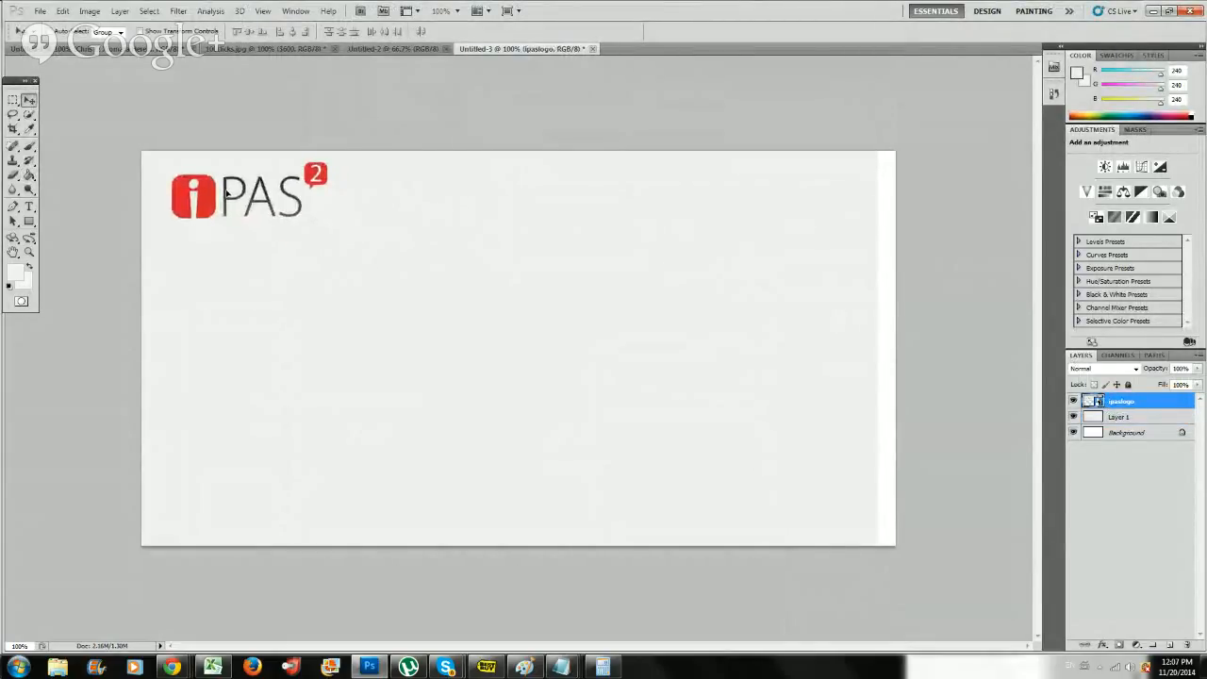
click(1144, 417)
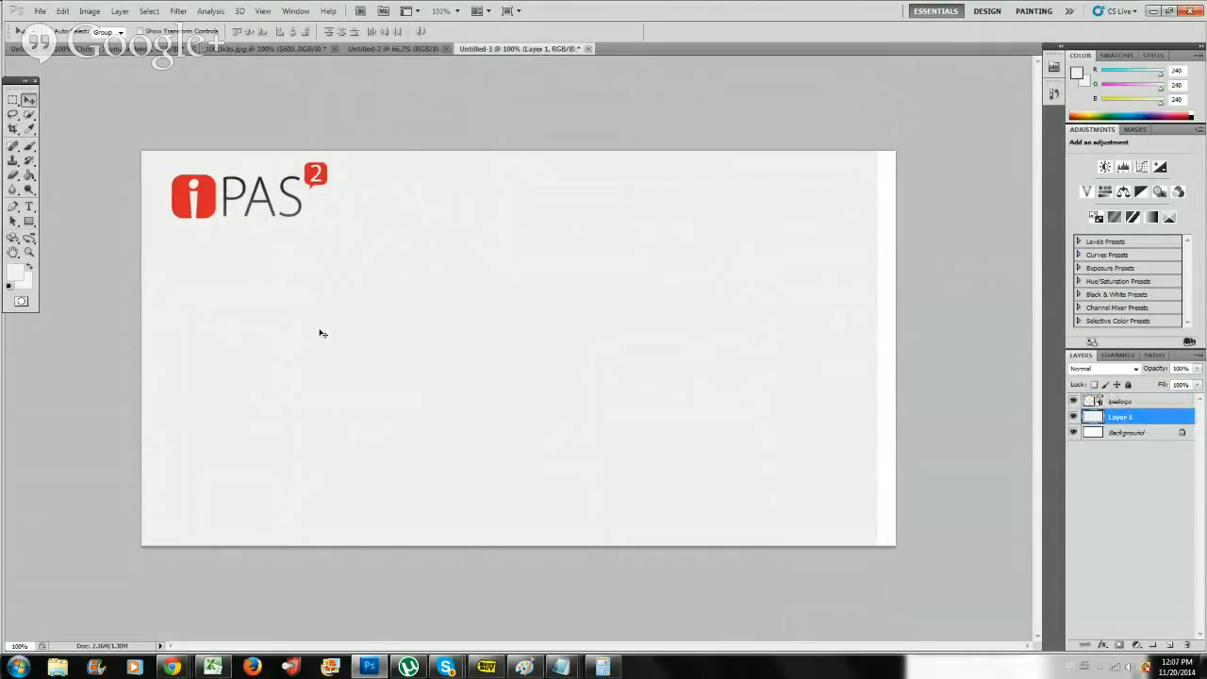
key(g)
click(882, 353)
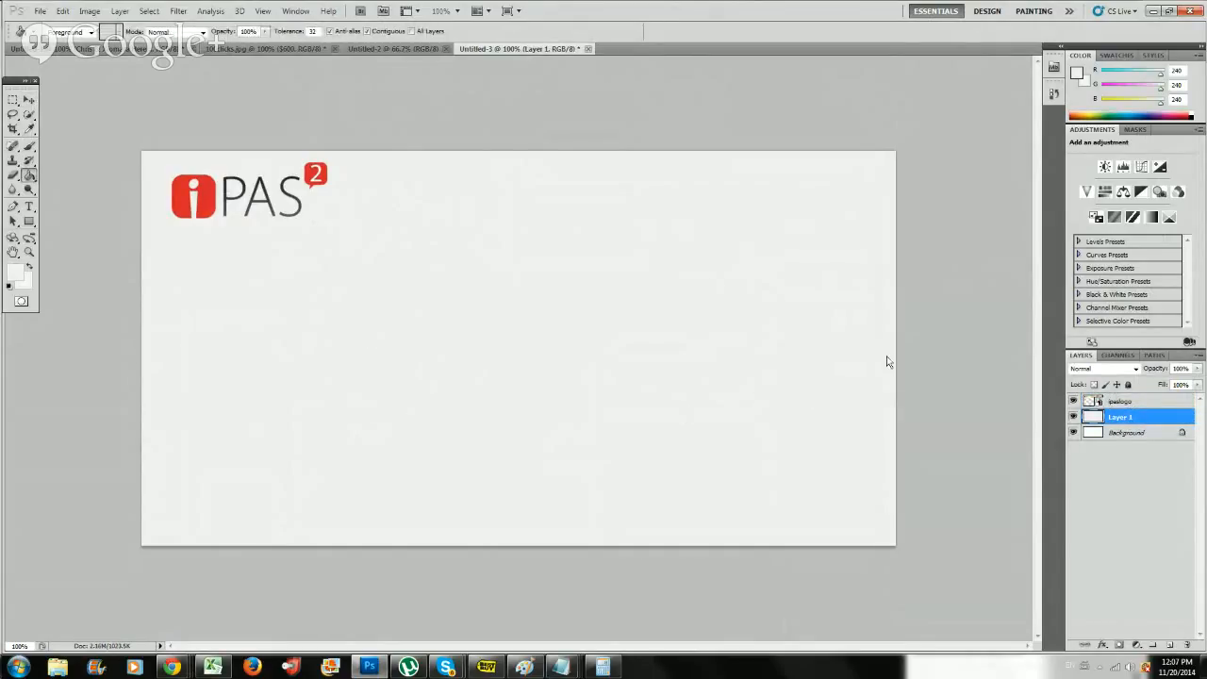
Activate the Type tool and set the foreground colour to blue 022ed5.
click(29, 206)
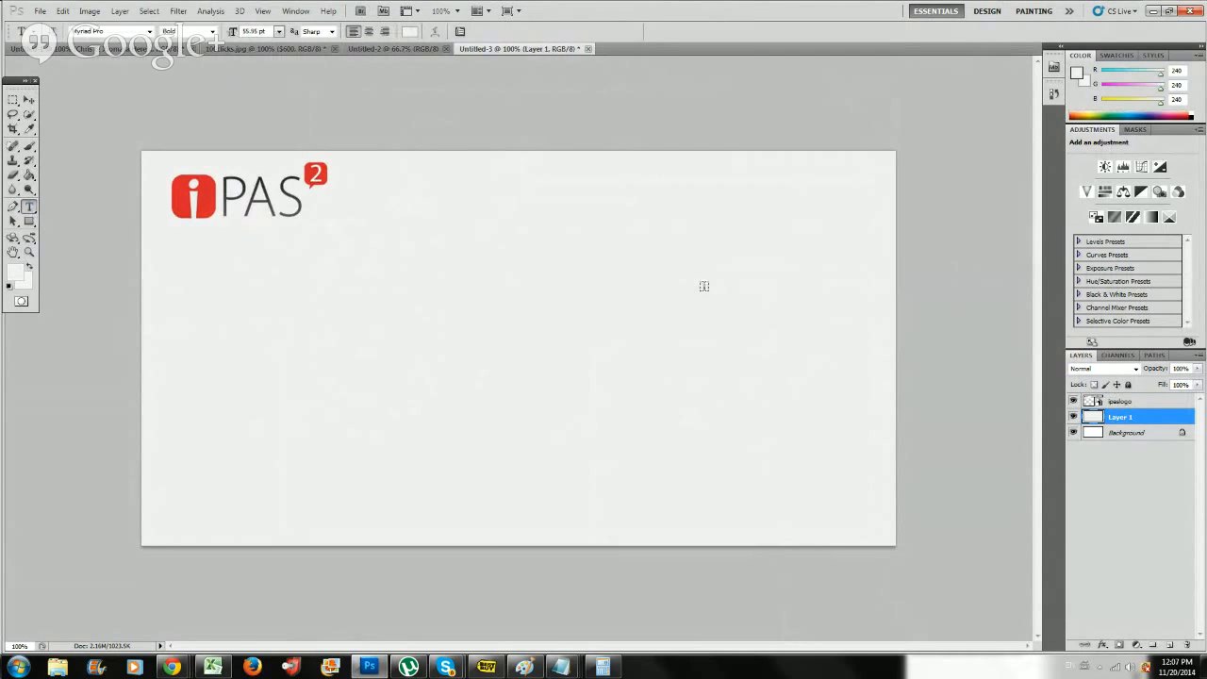
click(15, 274)
click(600, 225)
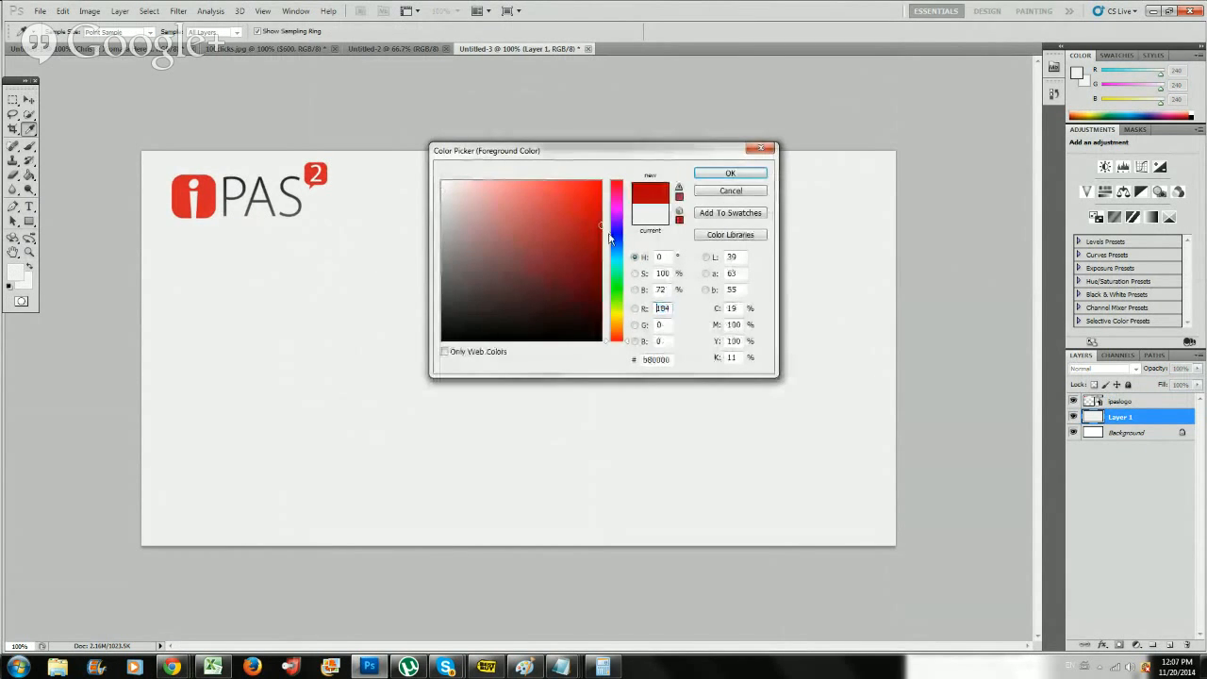
click(614, 240)
click(589, 213)
click(600, 206)
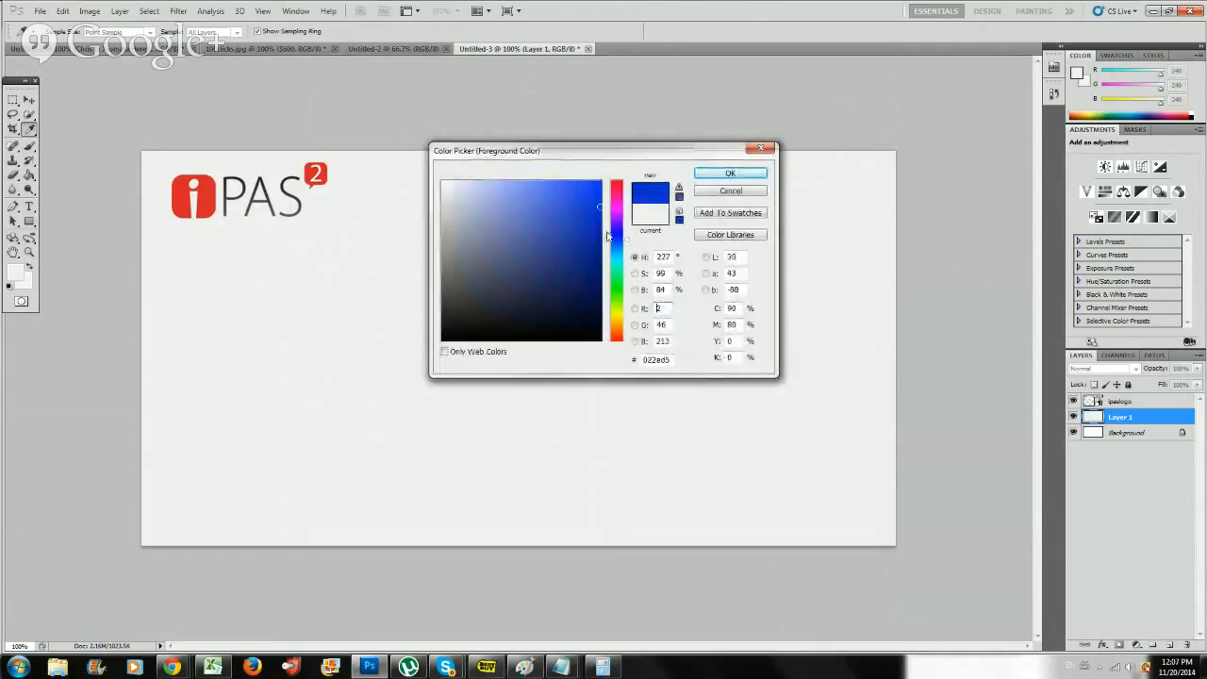
click(730, 173)
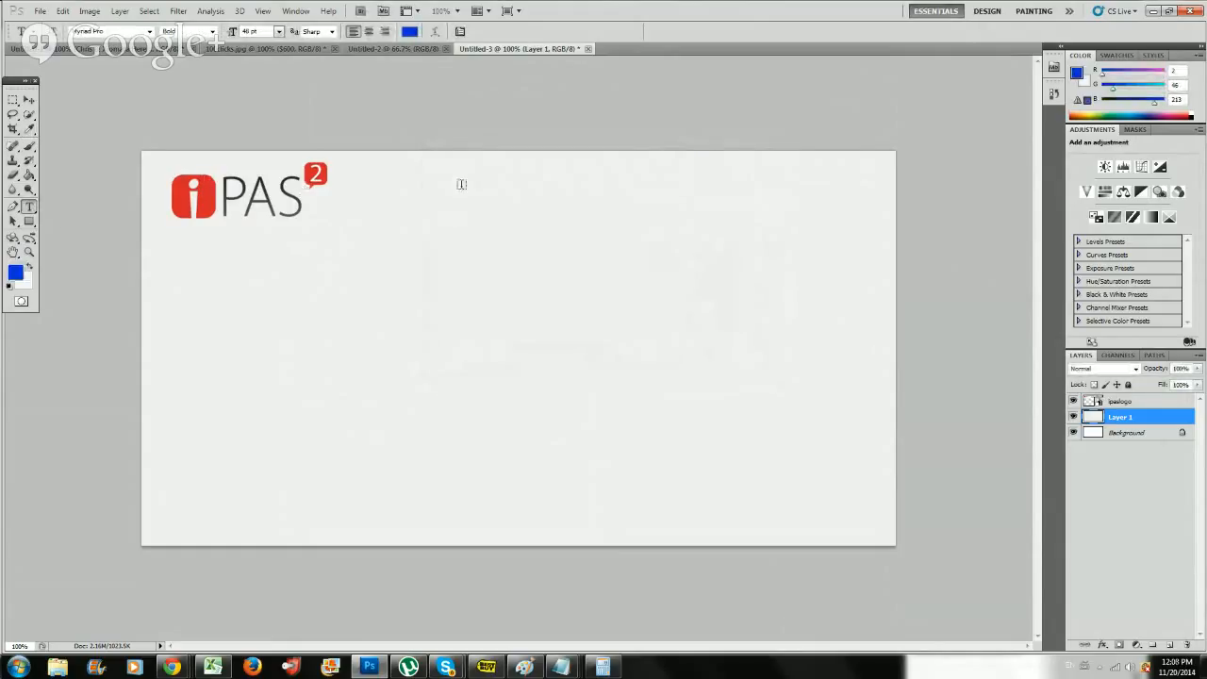
Create an empty paragraph text layer beside the logo and move it above the logo layer.
drag(358, 171, 842, 235)
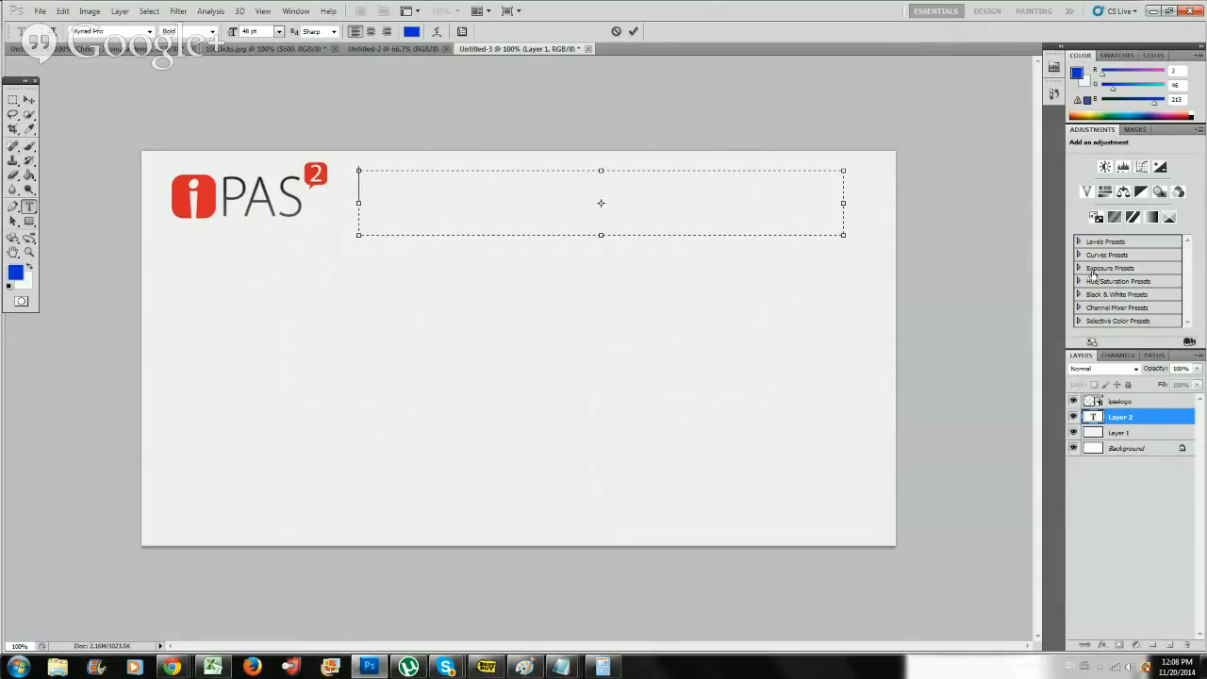
click(1139, 415)
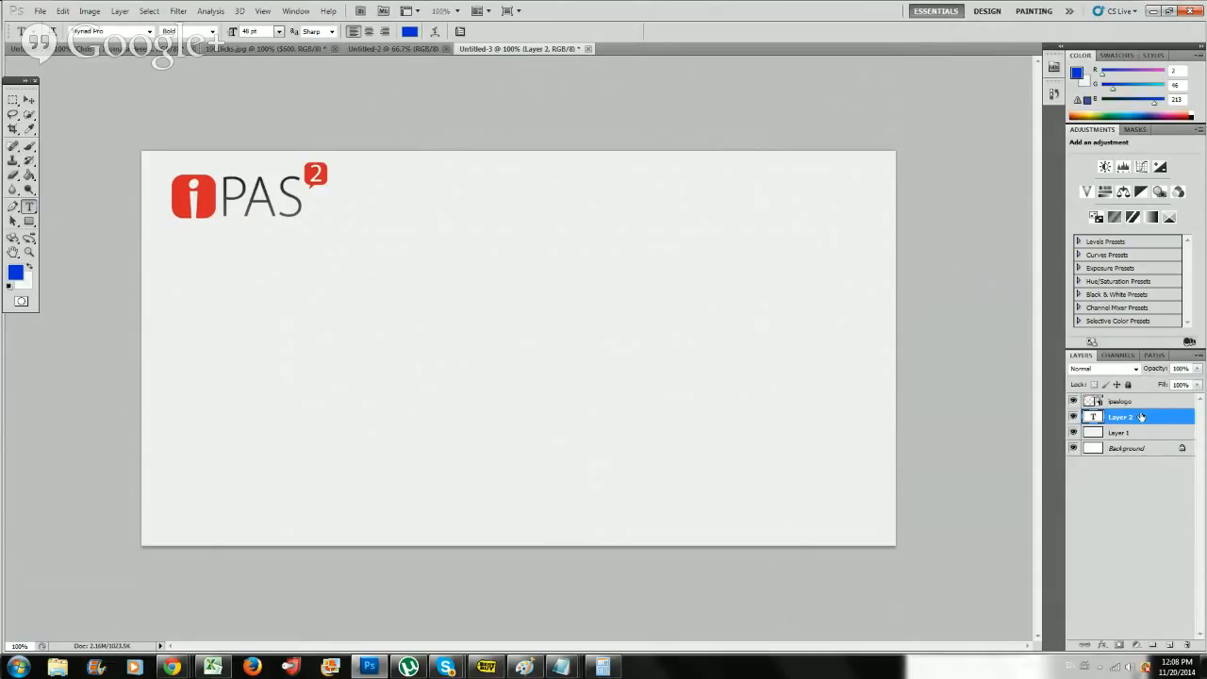
drag(1141, 415, 1136, 396)
Add a paragraph text box beside the logo reading "Get Acces To Your iPas System Now." and widen it to fit one line.
drag(364, 171, 773, 302)
text(Don)
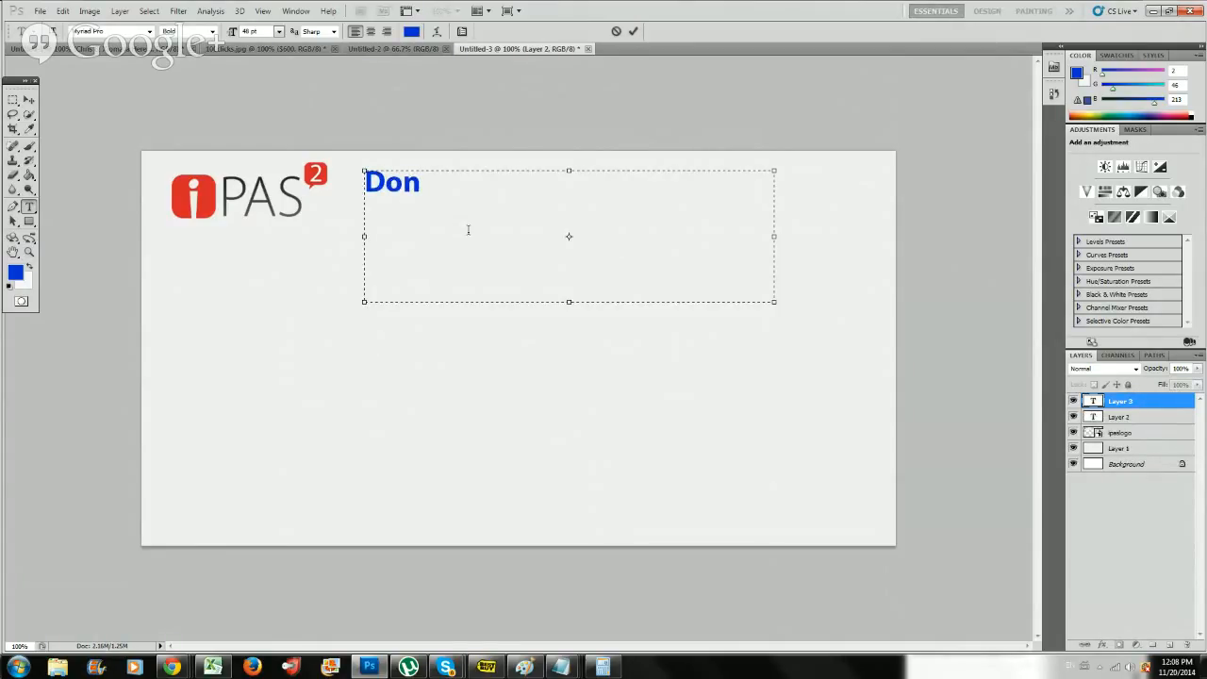
key(BackSpace)
key(BackSpace)
key(BackSpace)
text(Get Acces To )
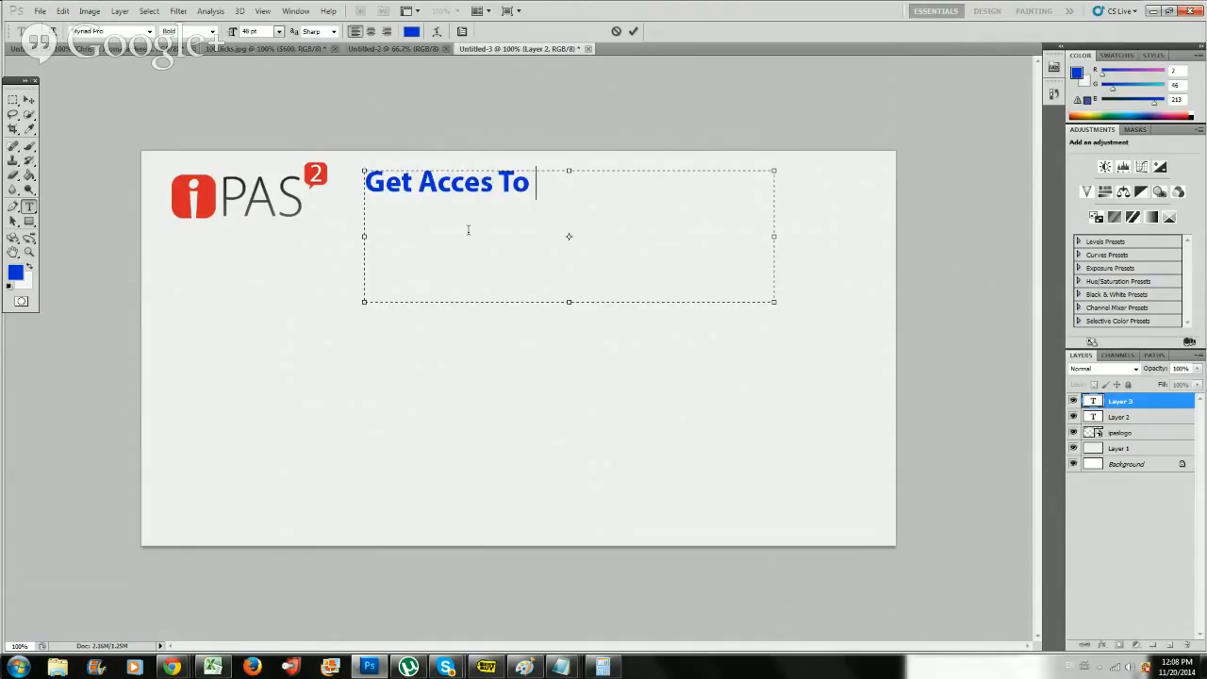
text(Your )
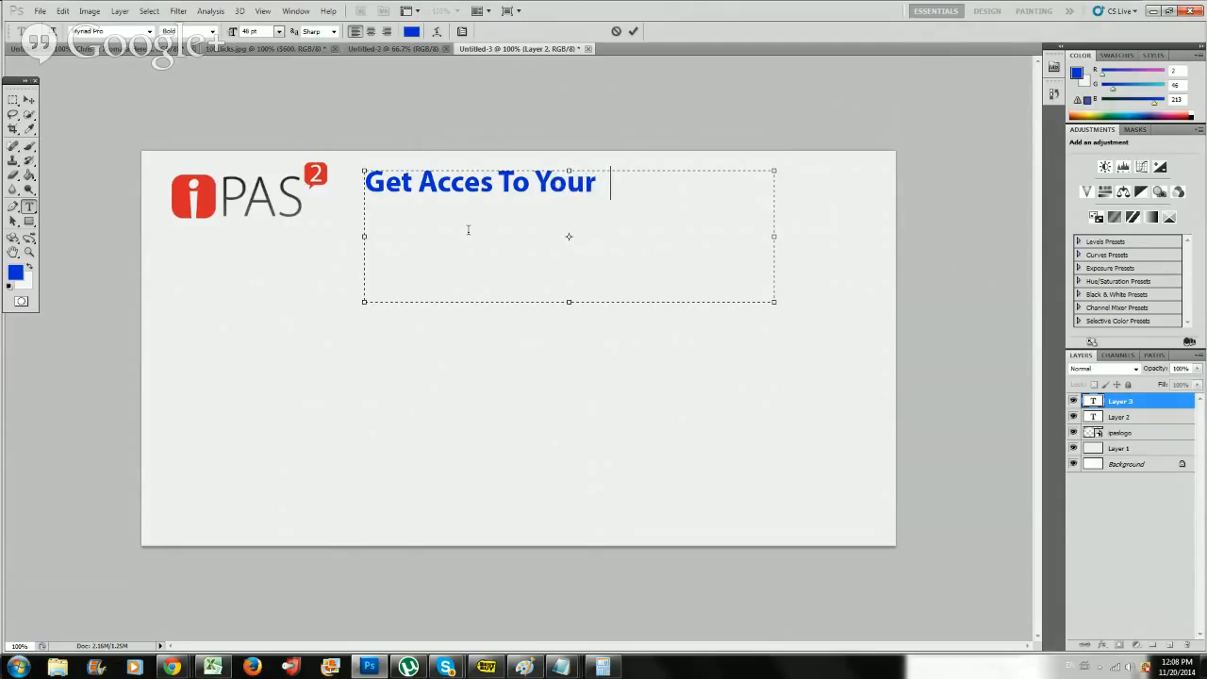
text(iPas)
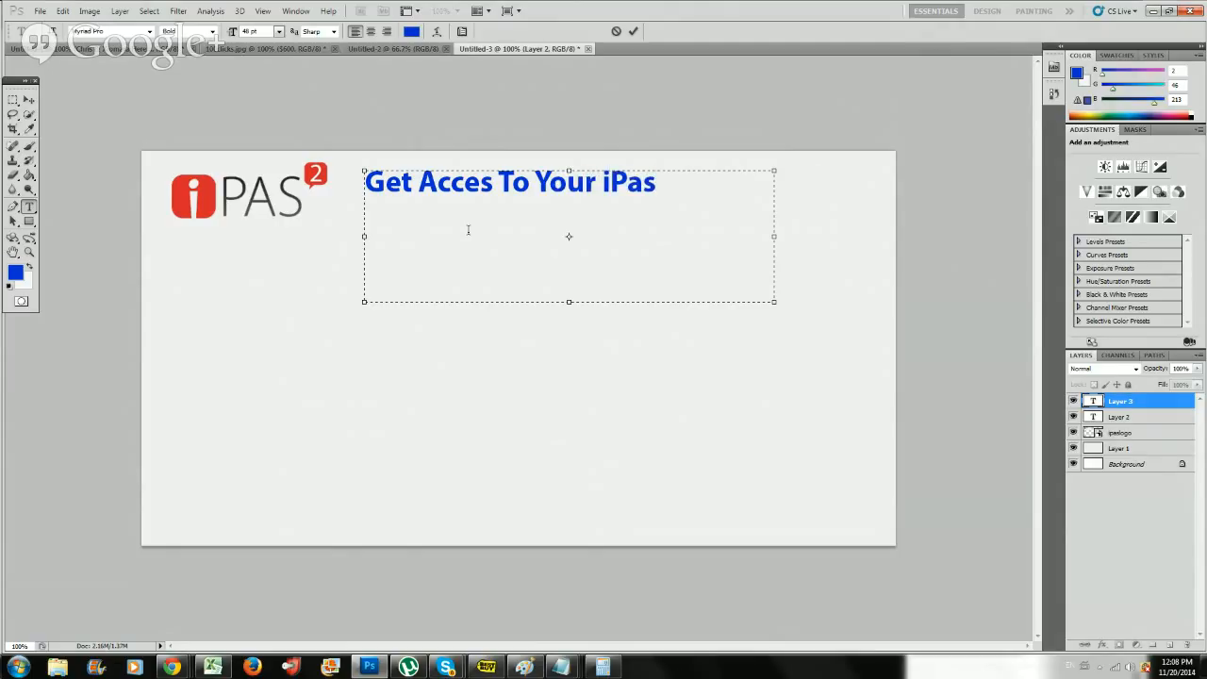
text( System )
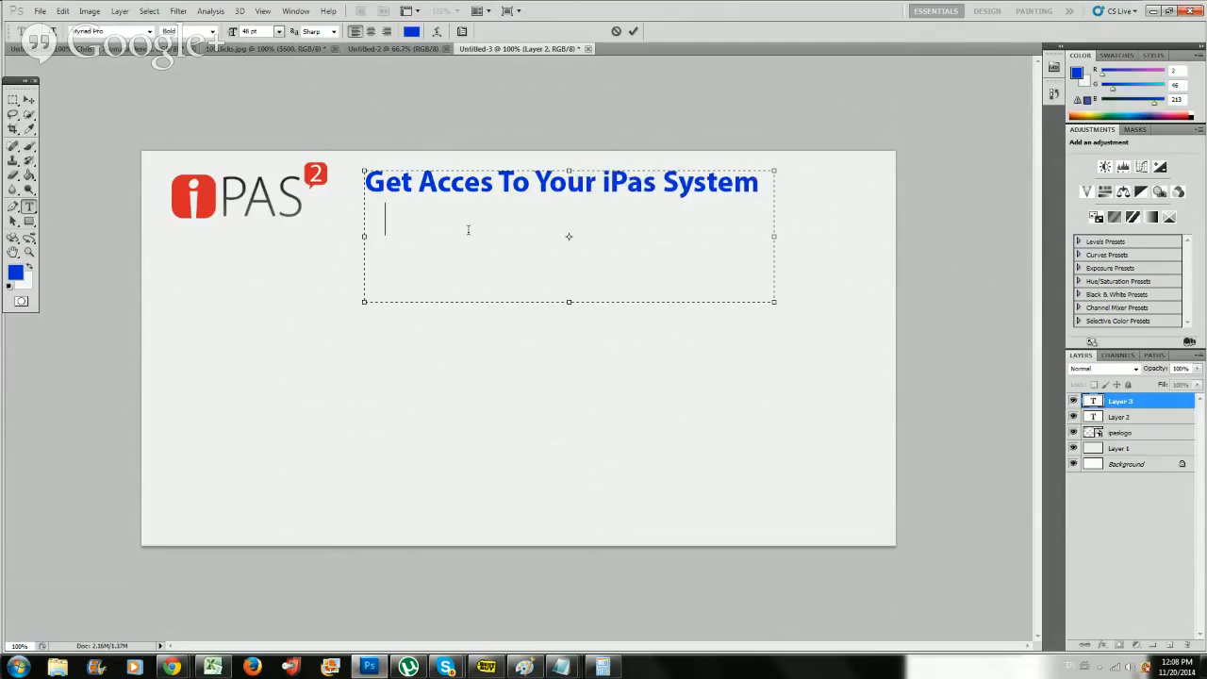
text(Now)
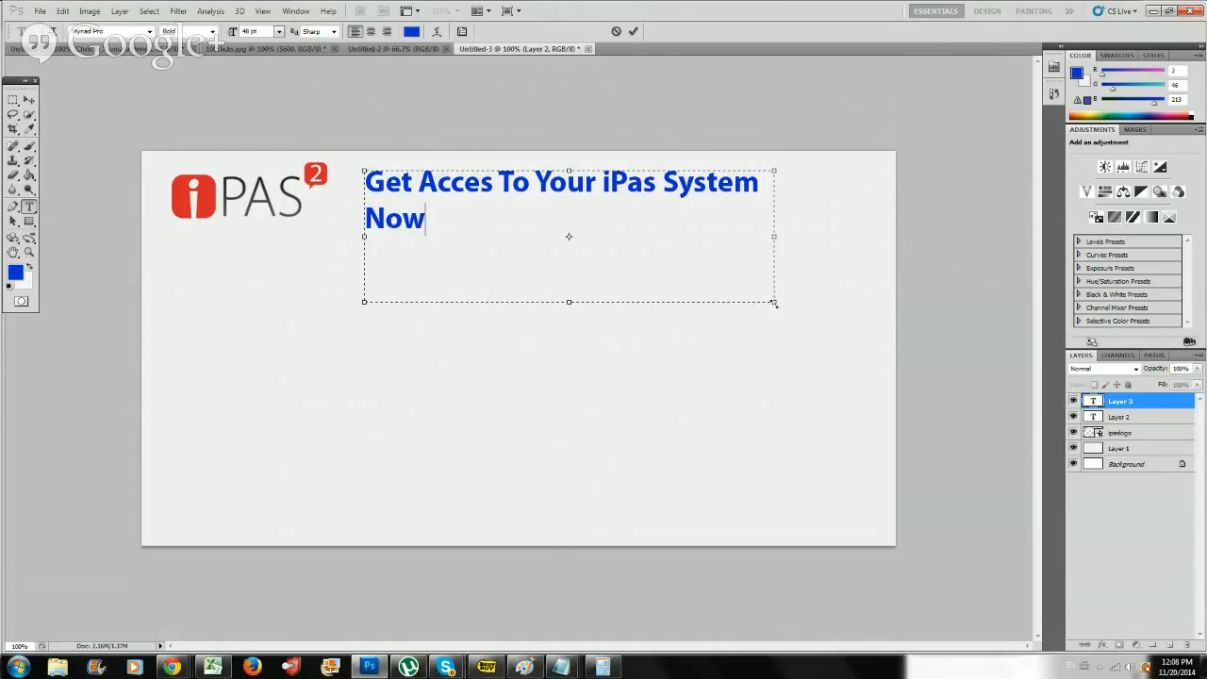
drag(773, 303, 879, 293)
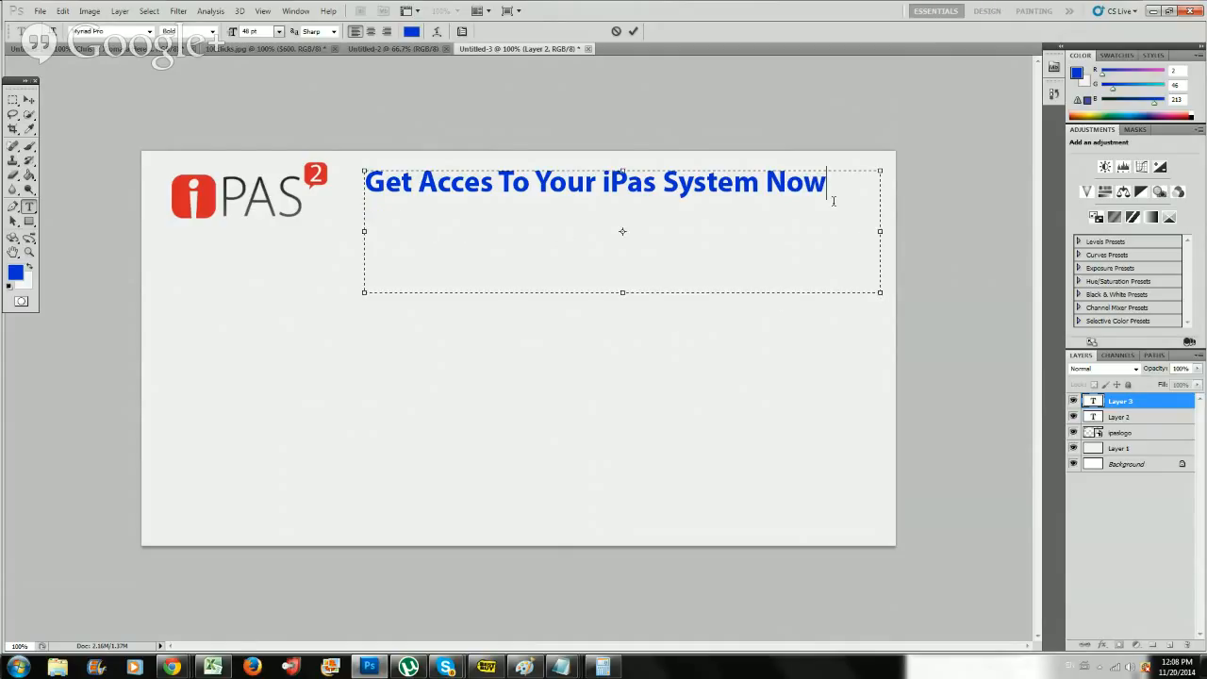
Commit the headline and move it slightly down and to the right, beside the iPAS logo.
click(33, 99)
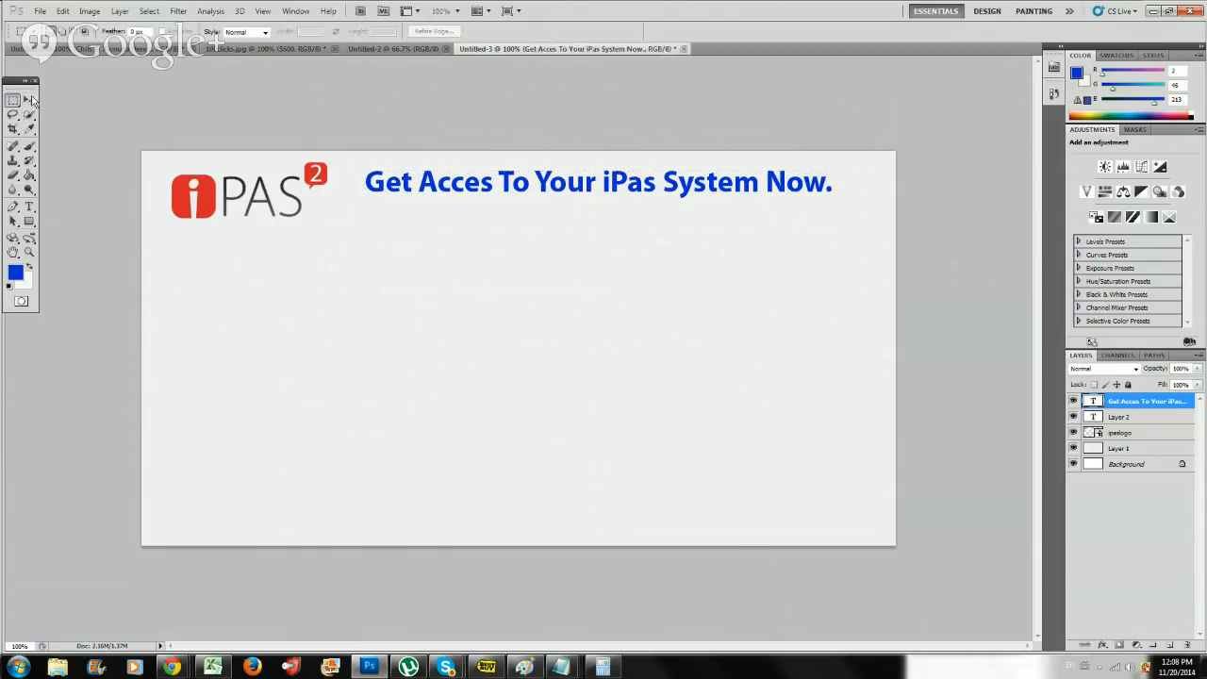
click(30, 101)
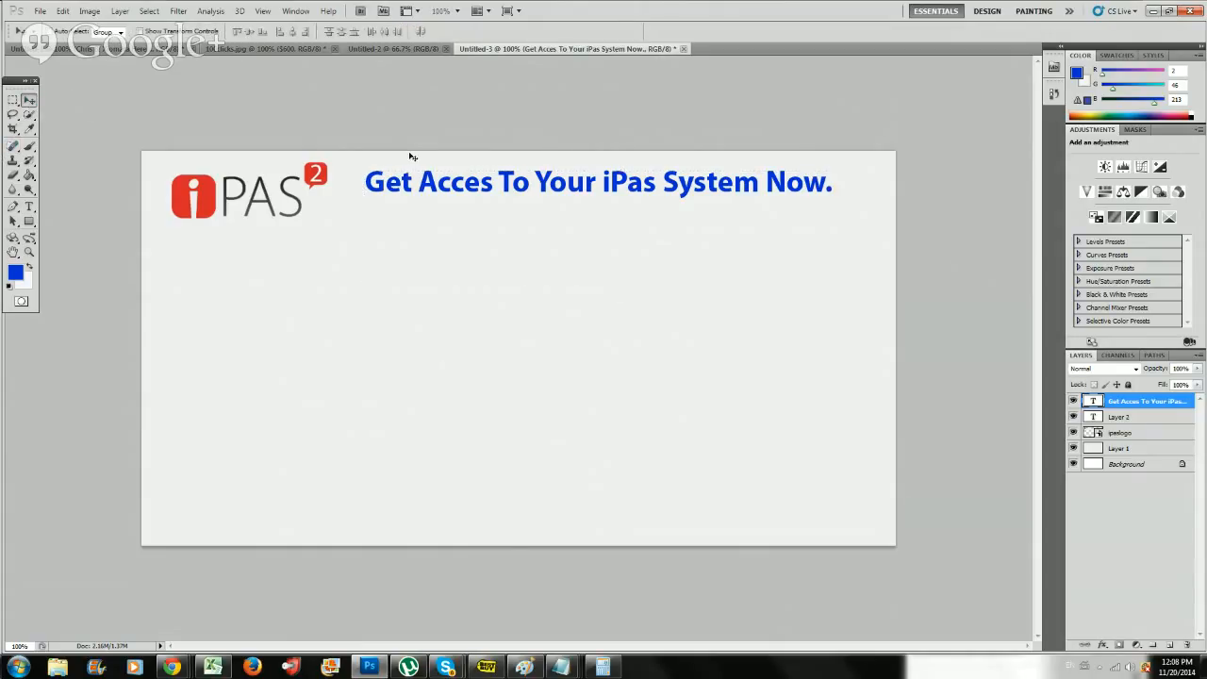
drag(412, 156, 419, 181)
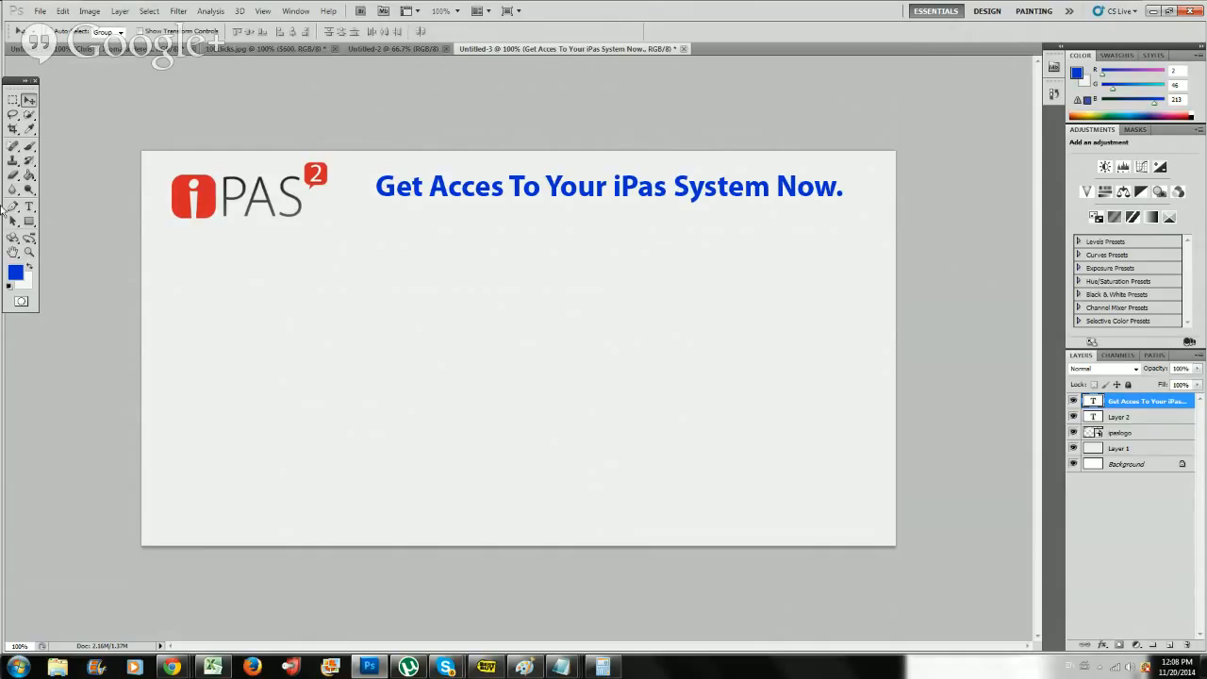
Correct "Acces" to "Access" in the headline and commit the text edit.
click(29, 205)
click(497, 189)
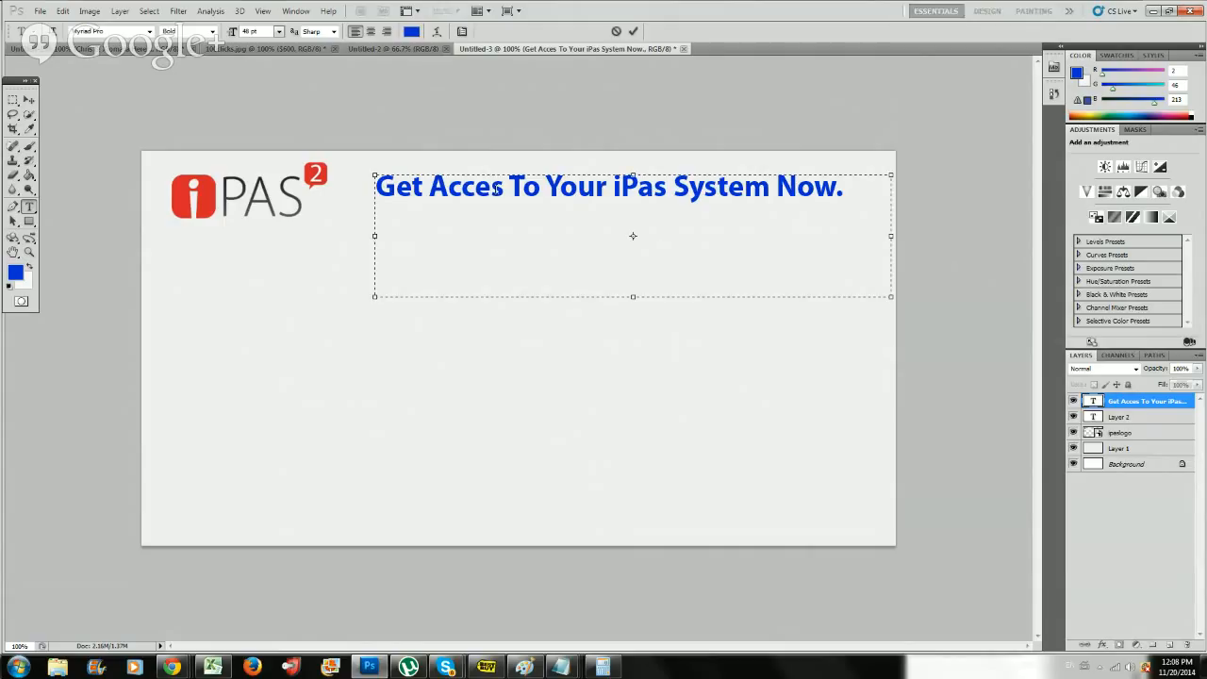
text(s)
click(26, 103)
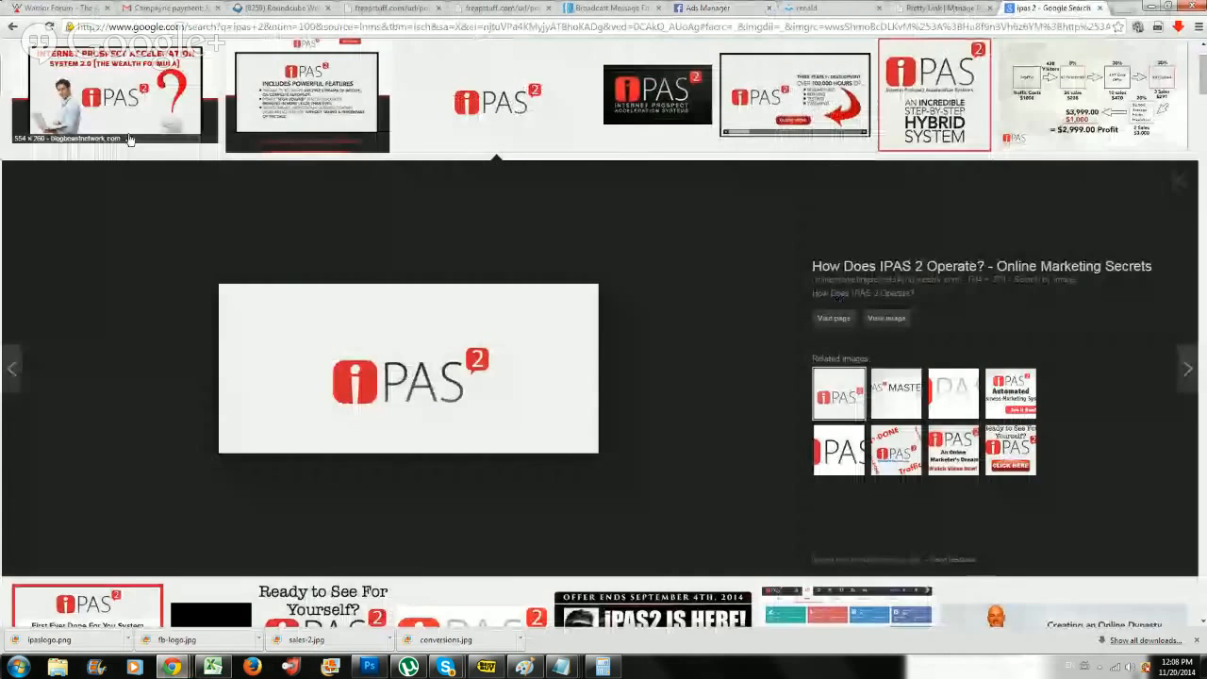
Switch to Chrome and search Google Images for "beach background".
scroll(130, 140, up, 1)
drag(135, 55, 4, 68)
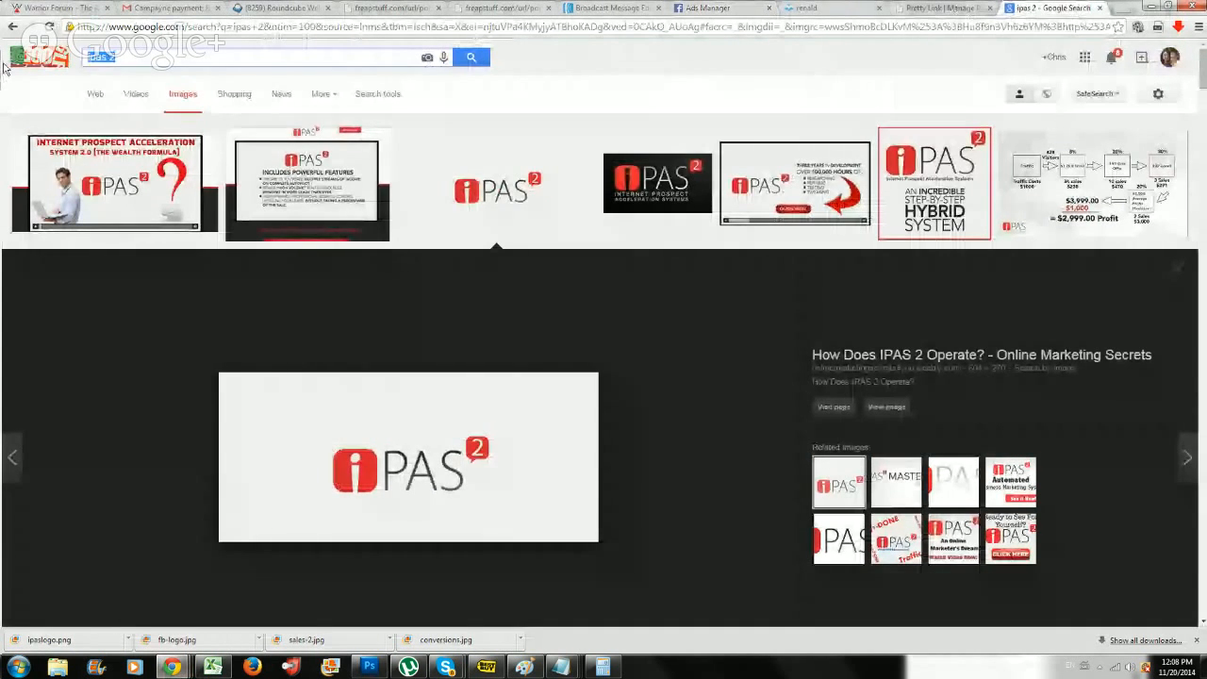
text(beach background)
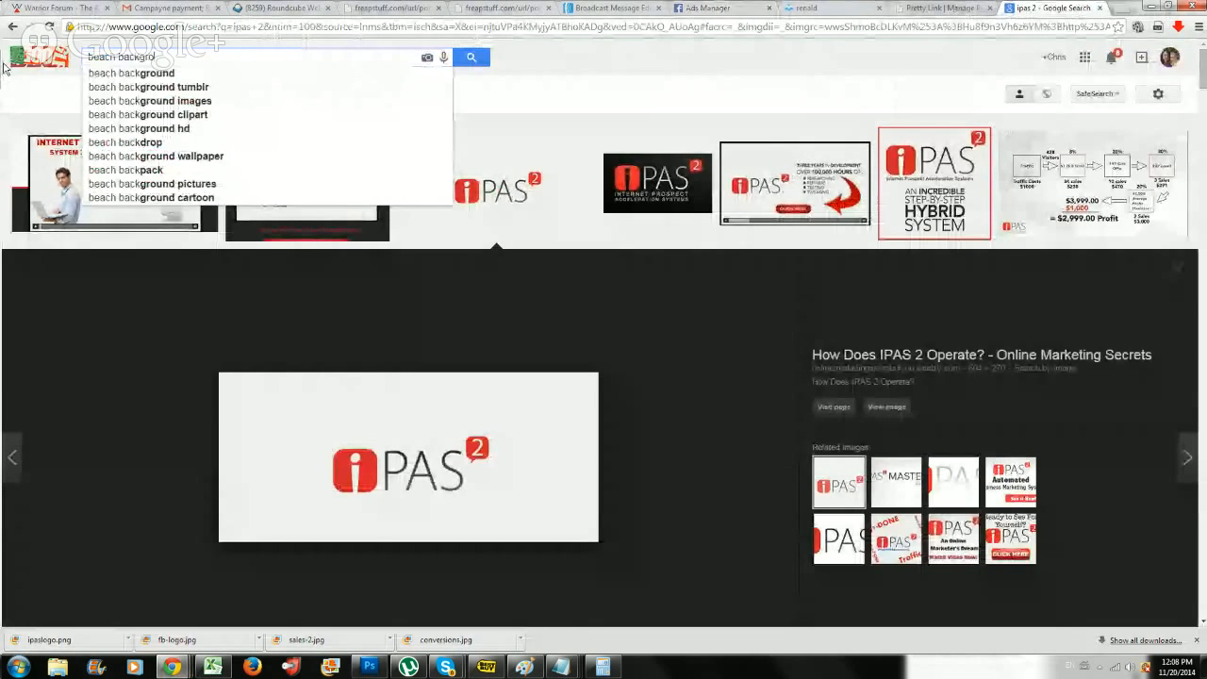
key(BackSpace)
key(BackSpace)
key(BackSpace)
key(BackSpace)
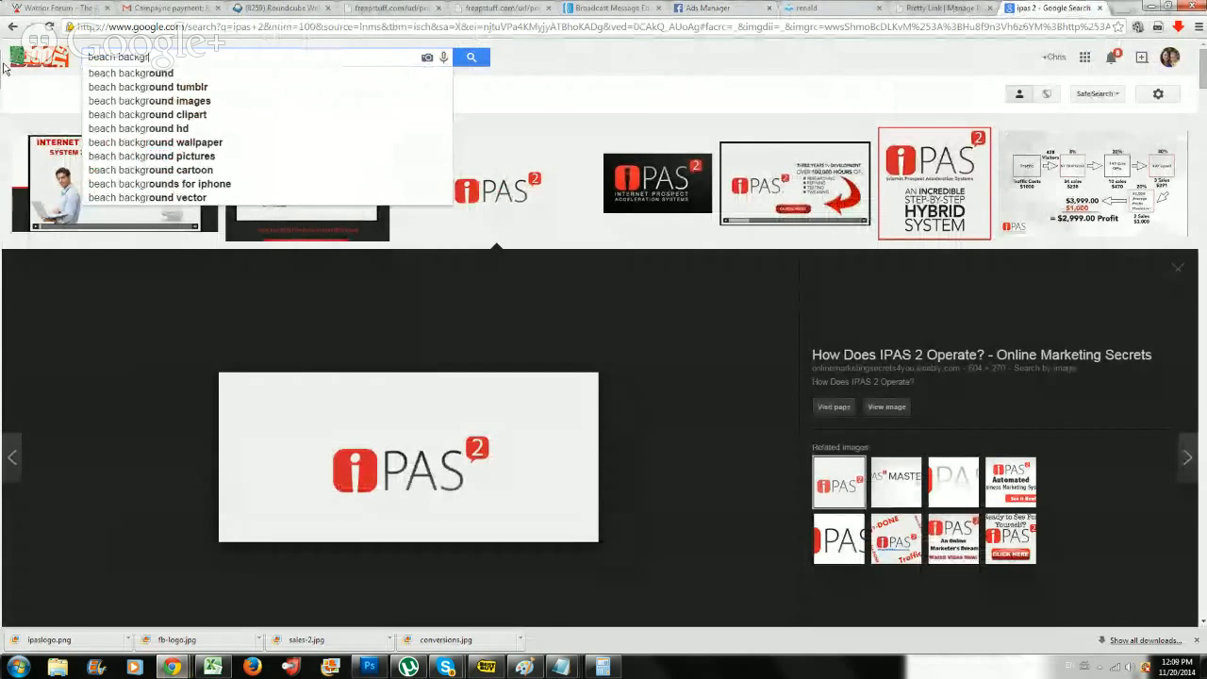
text(ound)
key(Return)
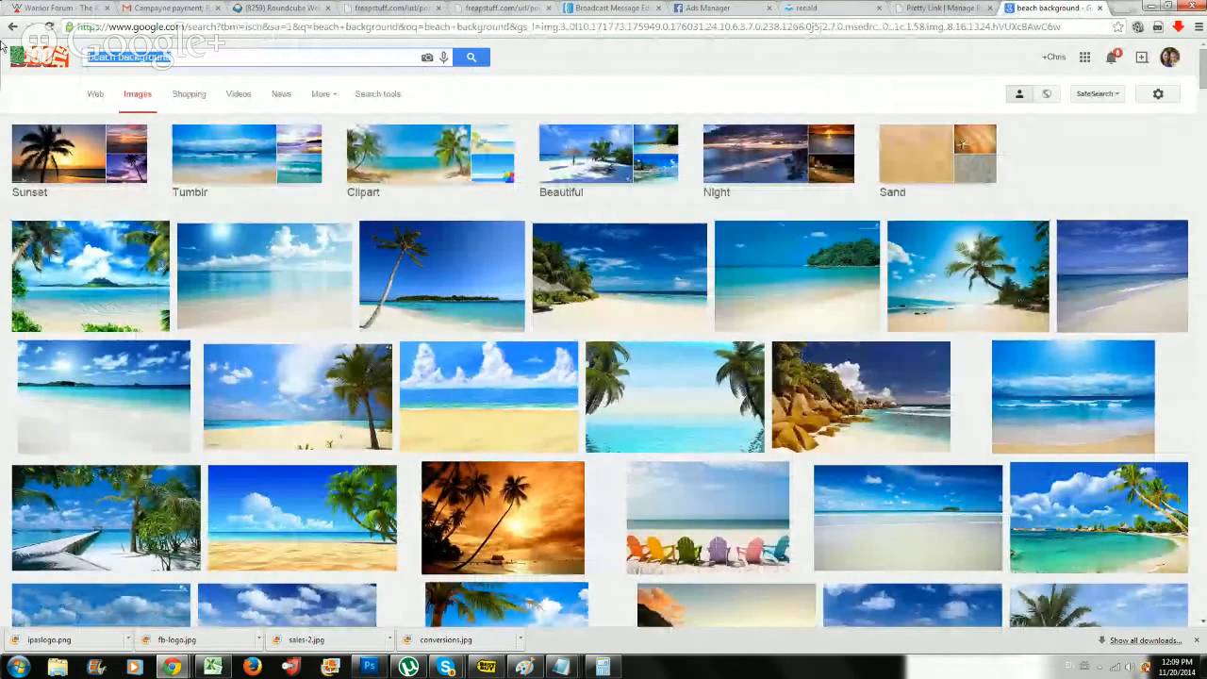
Search Google Images for "luxury car" and open the preview of the red Bentley photo.
text(lu)
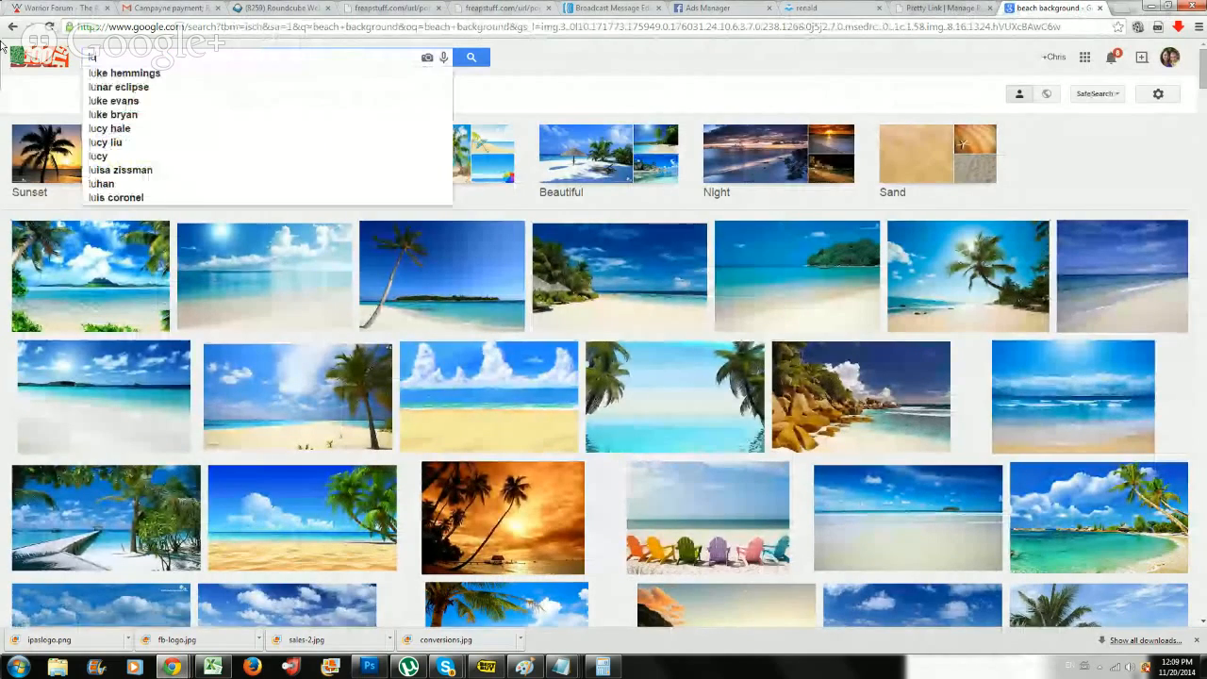
text(xury car)
key(Return)
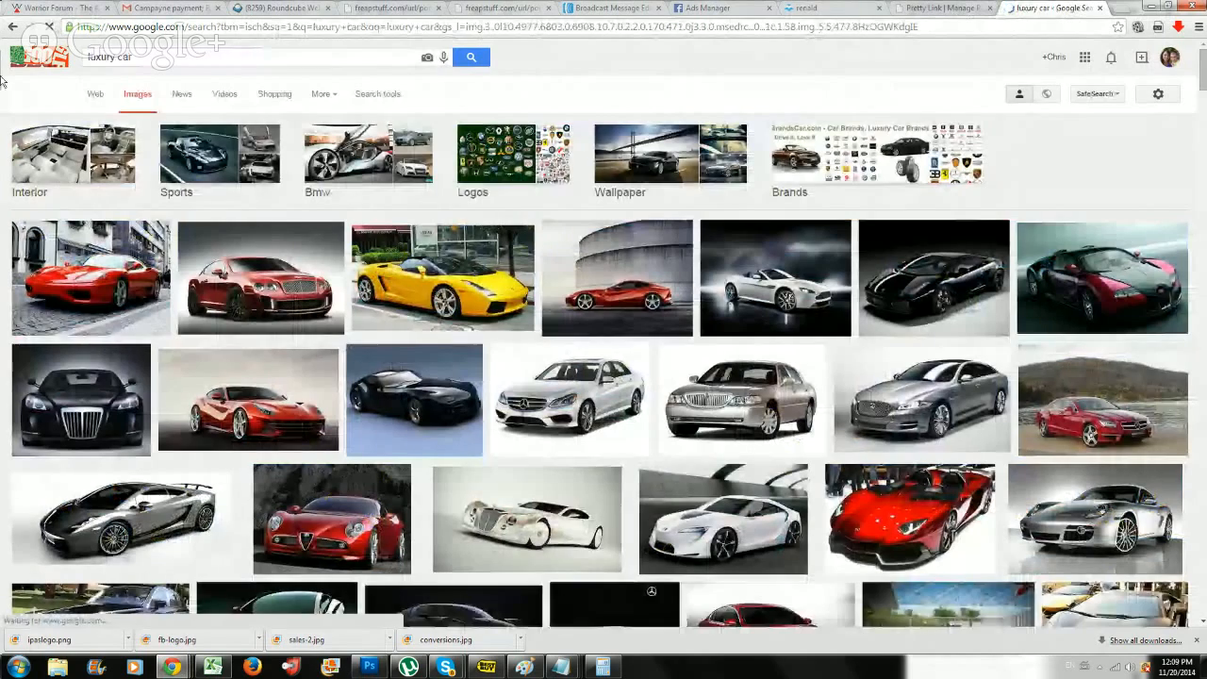
click(281, 294)
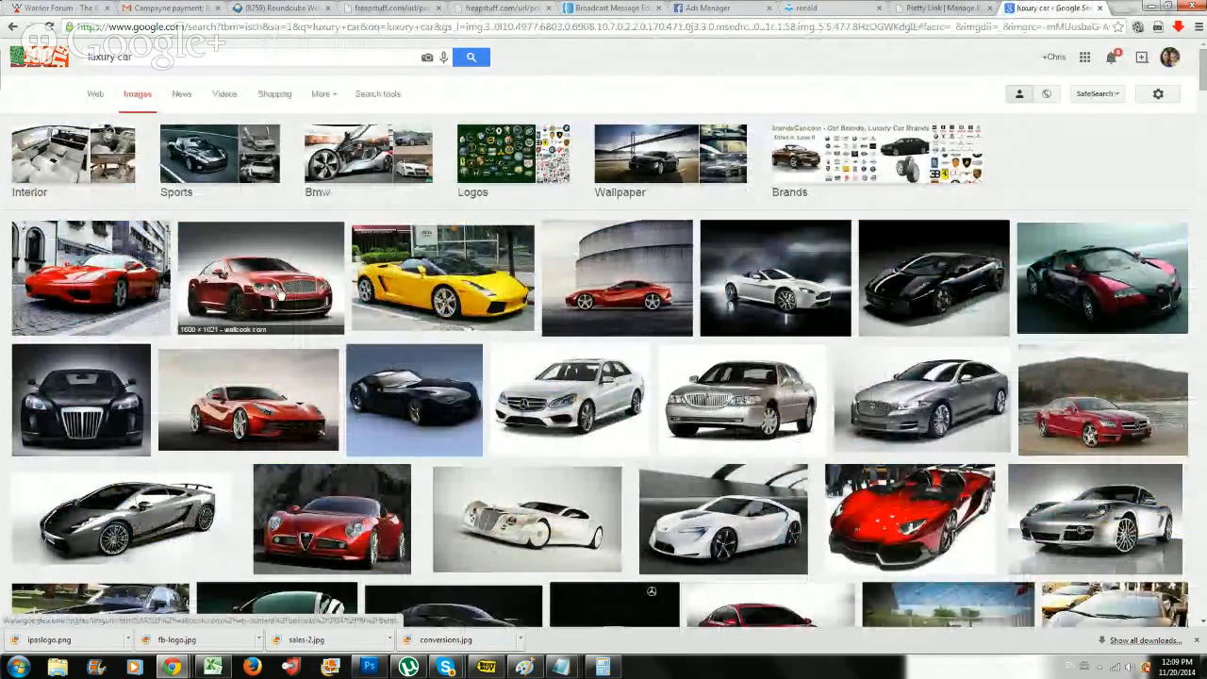
Save the previewed red Bentley image to the Desktop as a JPEG named car-fb.
right_click(380, 372)
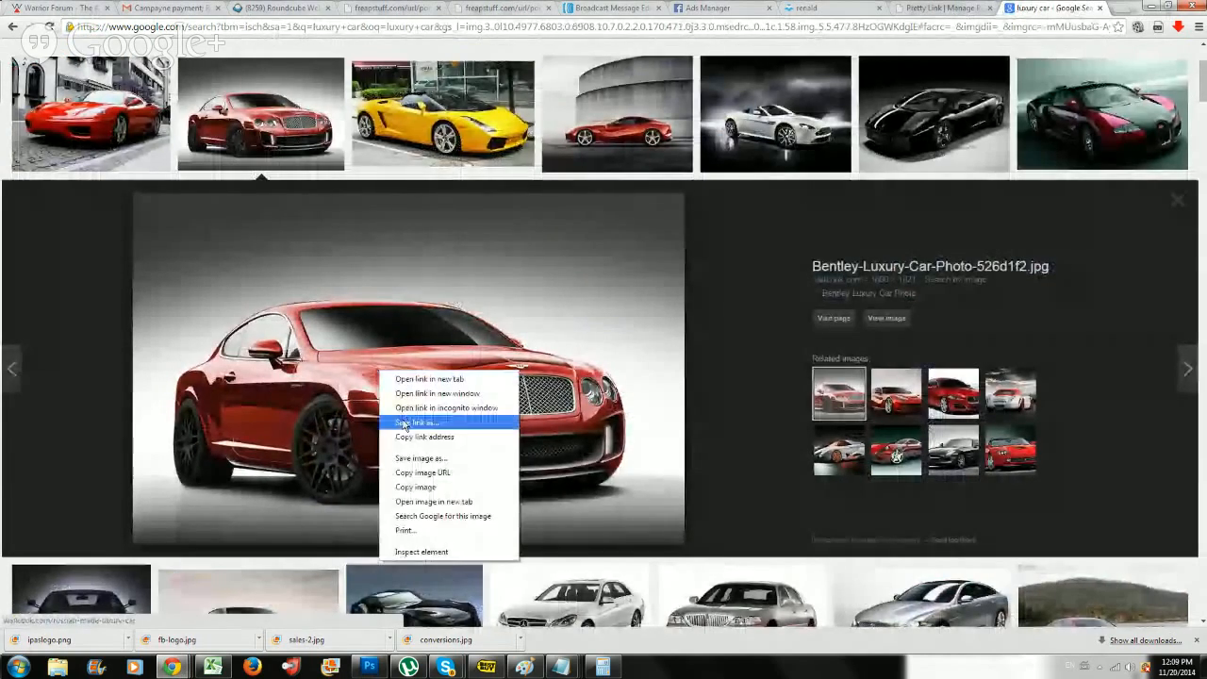
click(421, 458)
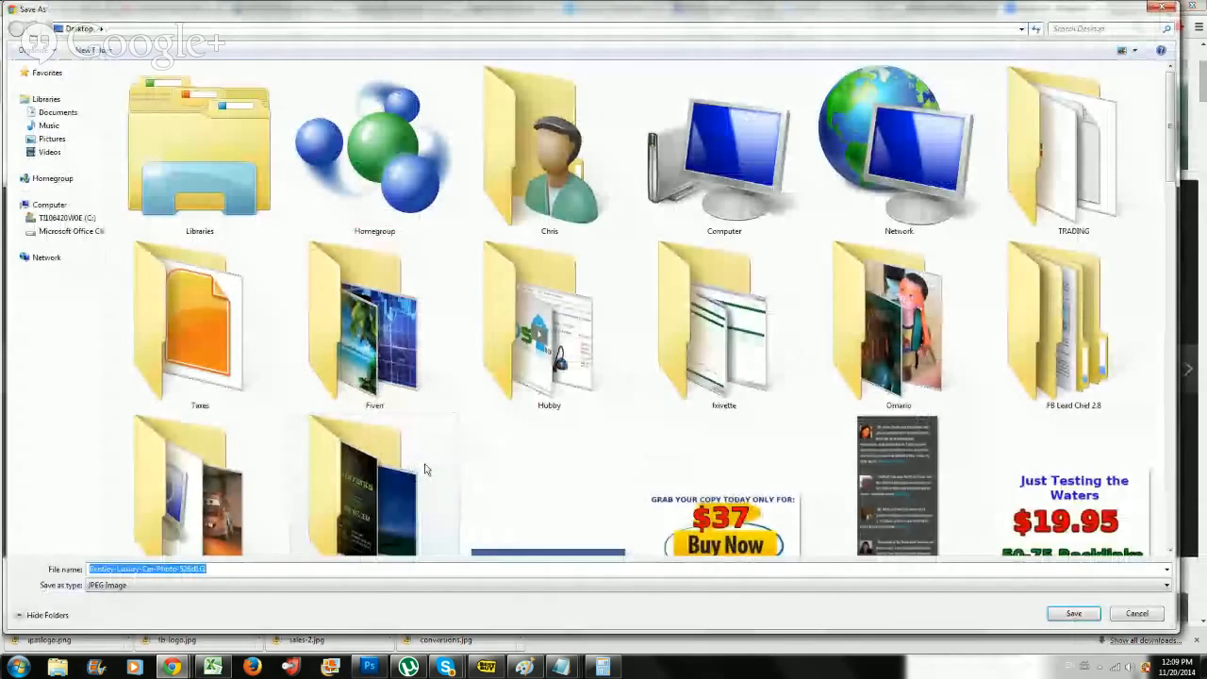
text(car-)
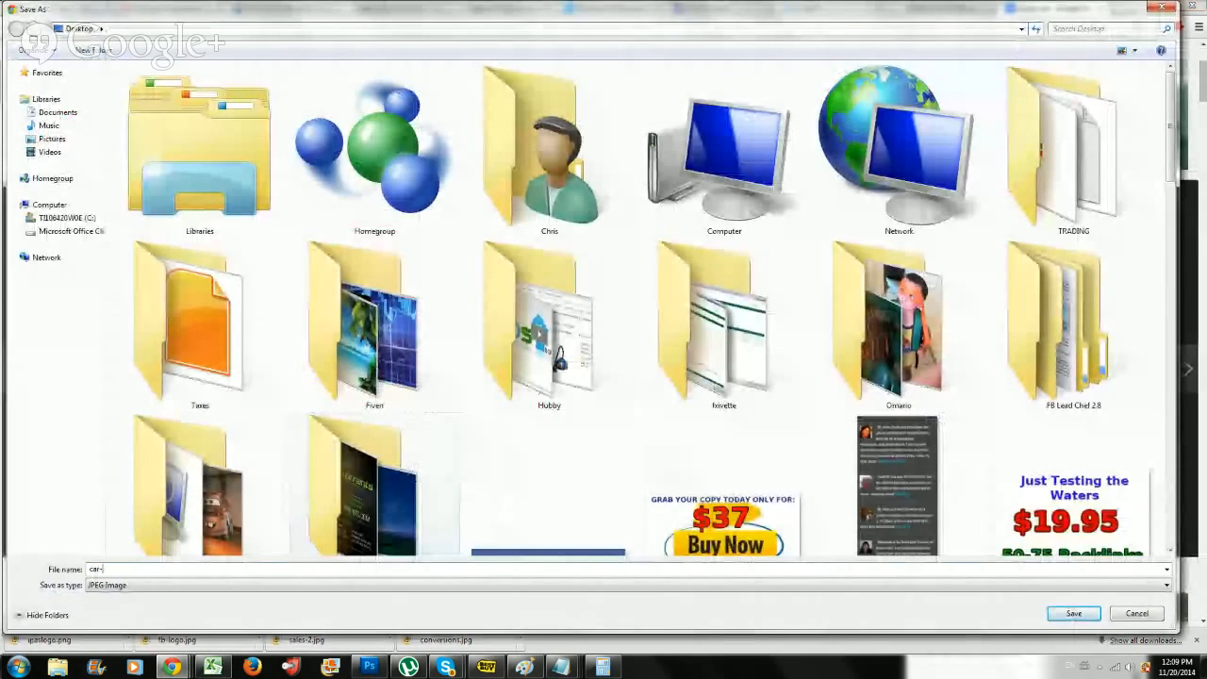
text(fb)
key(Return)
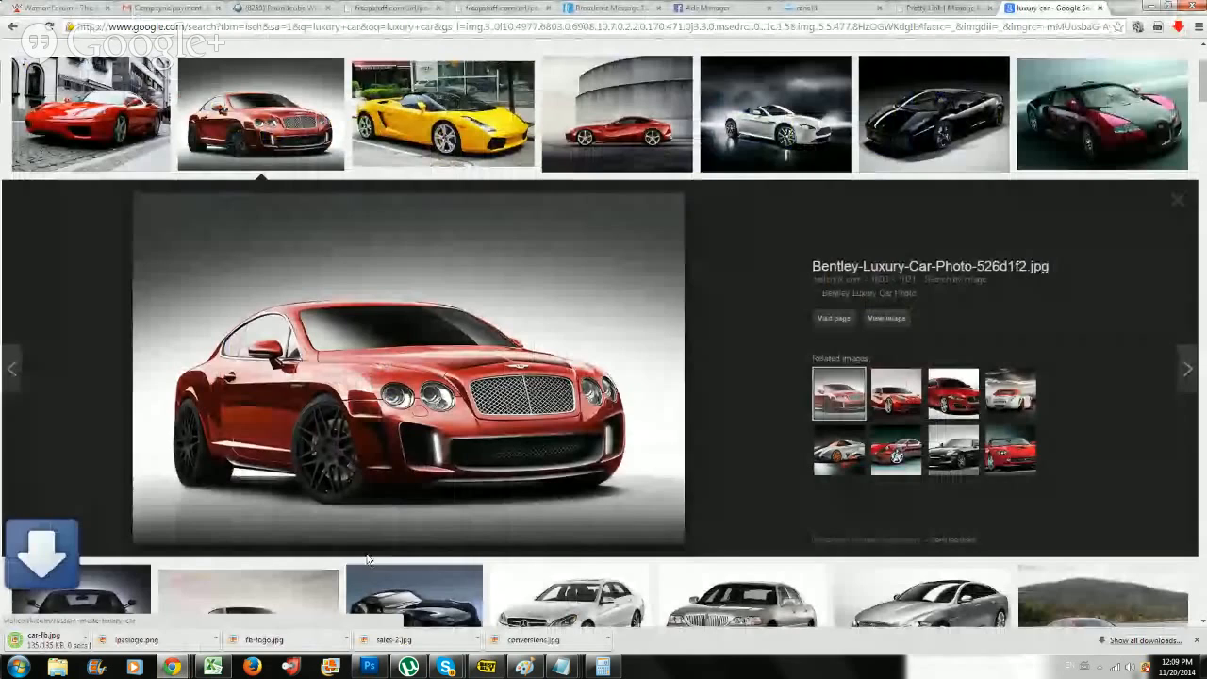
Switch to Photoshop, place the car-fb photo from the Desktop into the ad, and scale it down to sit below the headline.
click(369, 666)
click(40, 10)
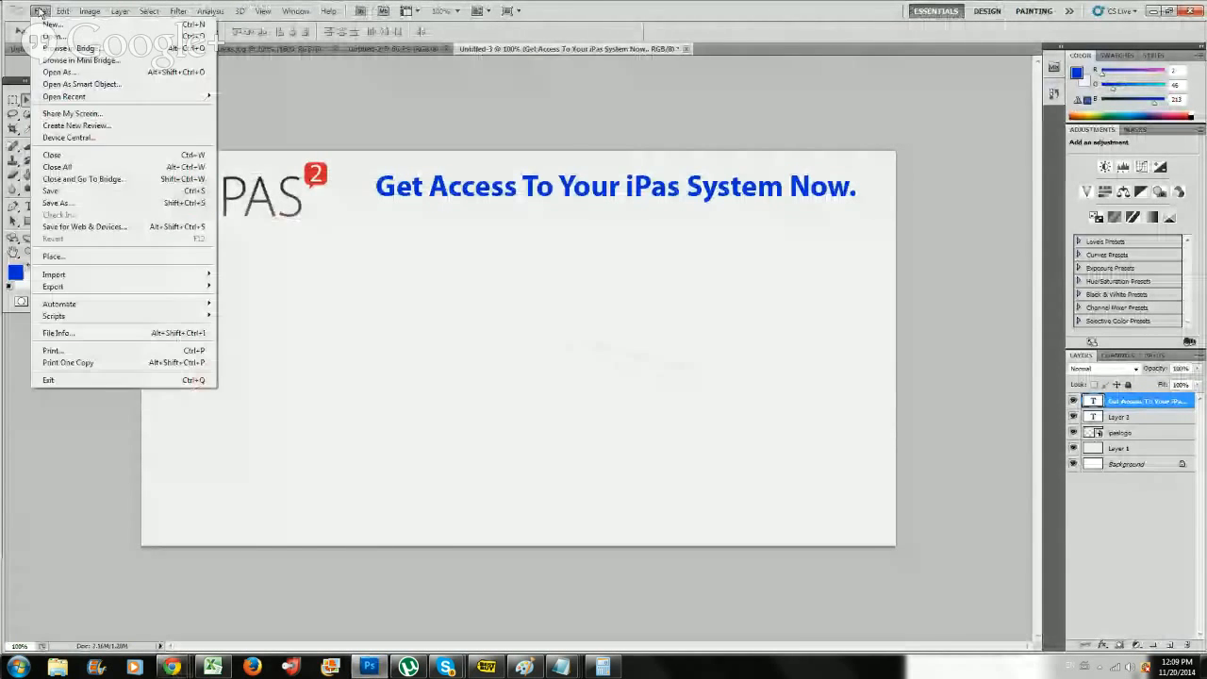
click(103, 258)
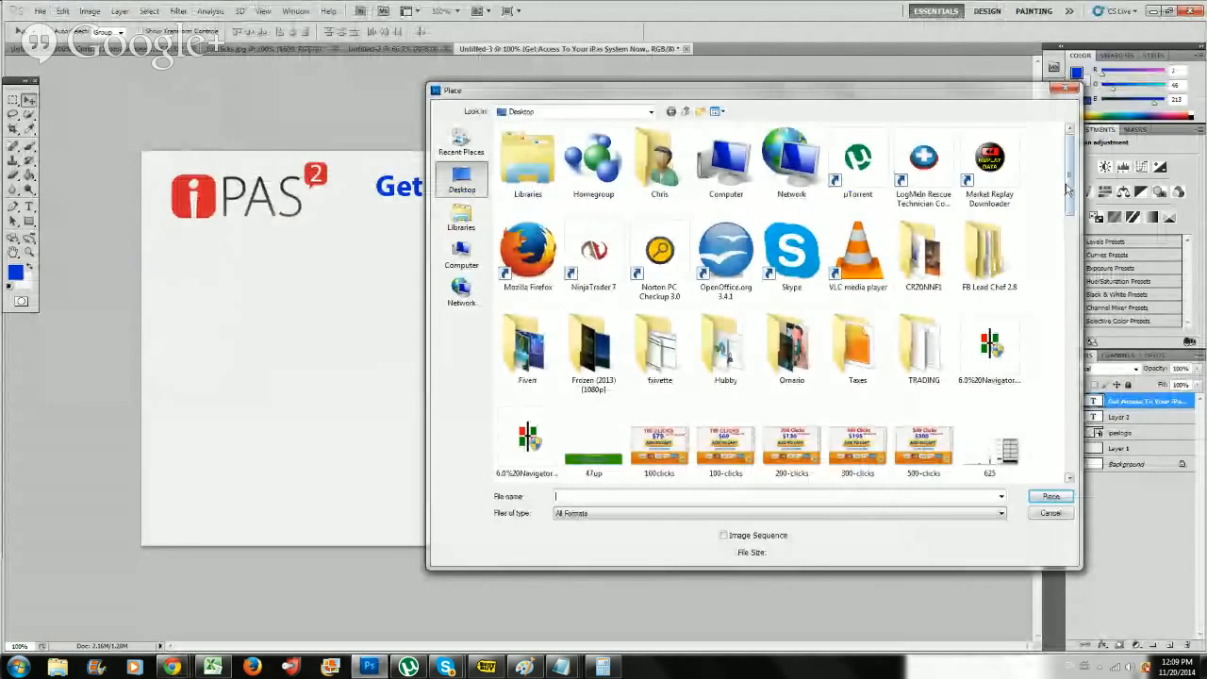
drag(1069, 189, 1069, 441)
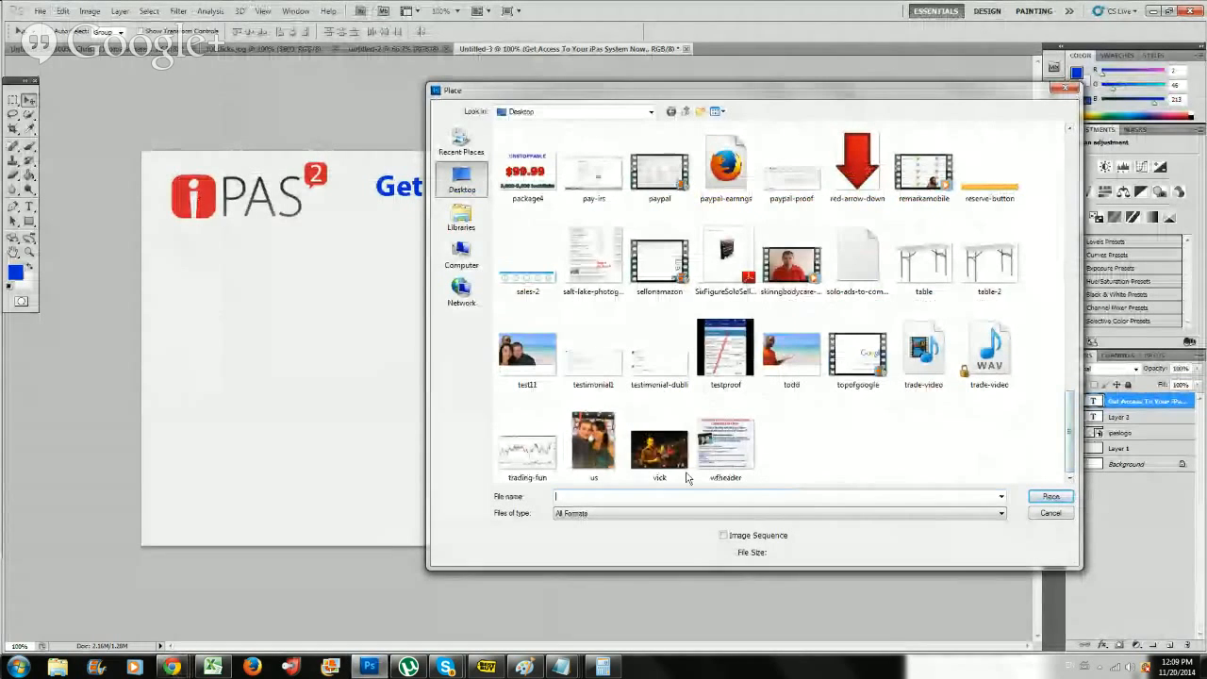
text(car)
key(Down)
key(Return)
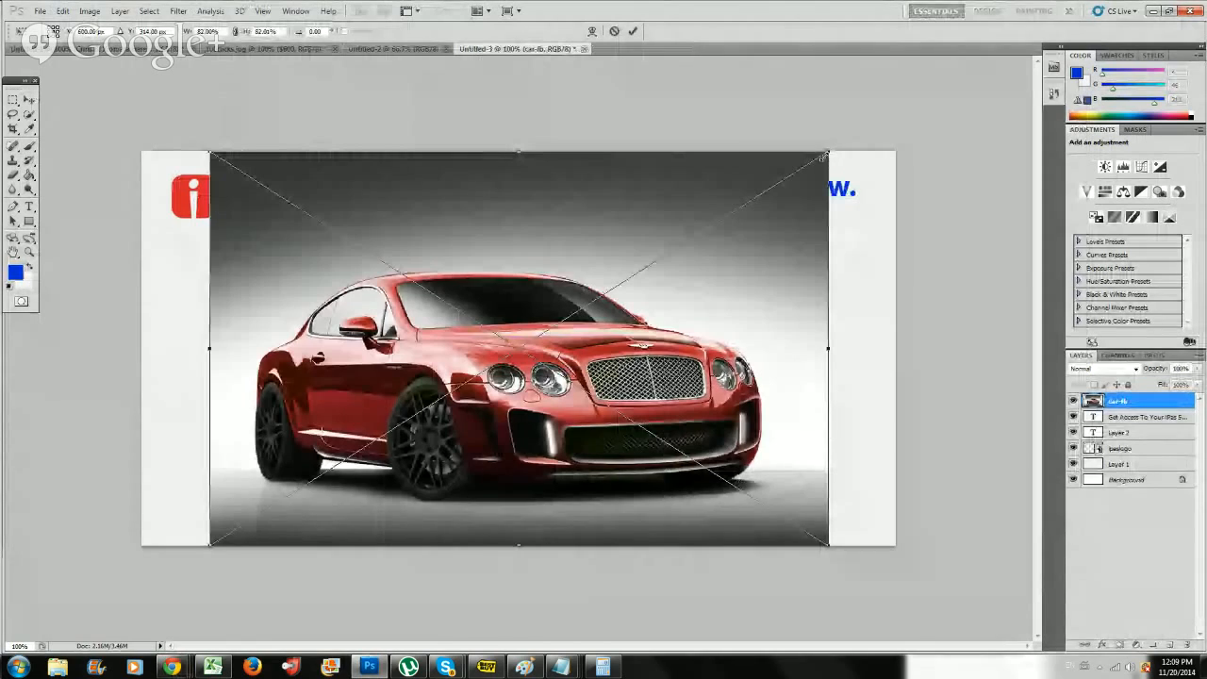
drag(829, 153, 835, 272)
key(Return)
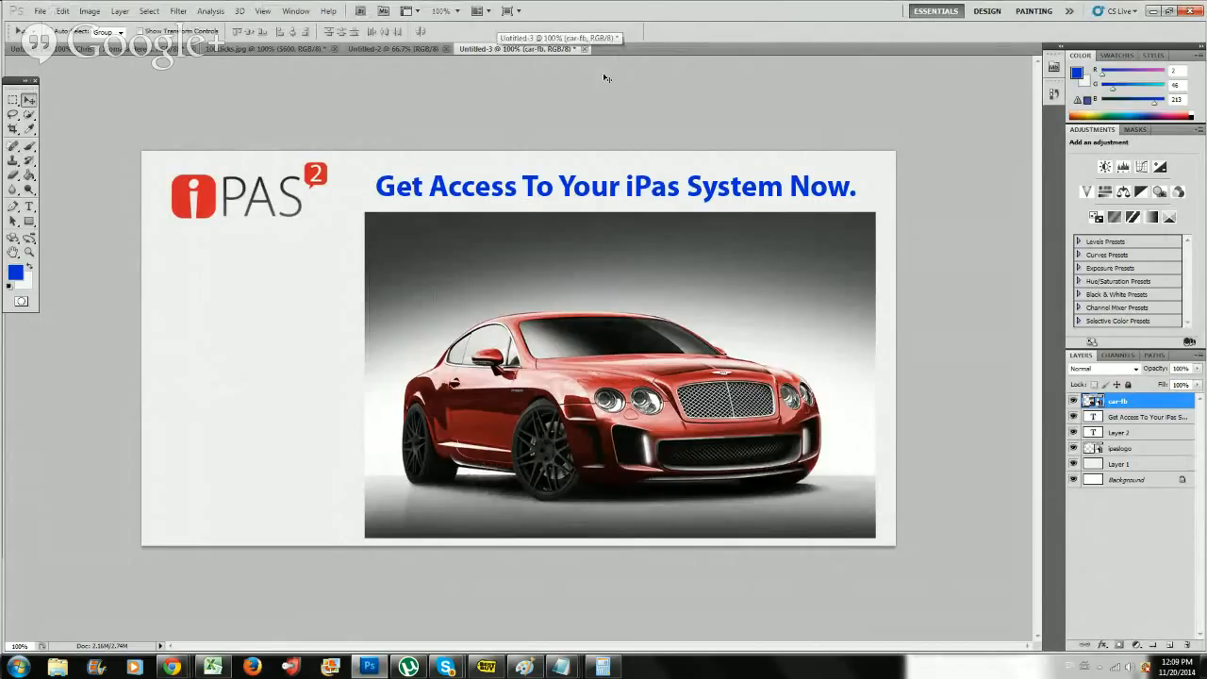
Save the finished ad to the Desktop as a JPEG named ipas-ad at maximum quality.
click(39, 10)
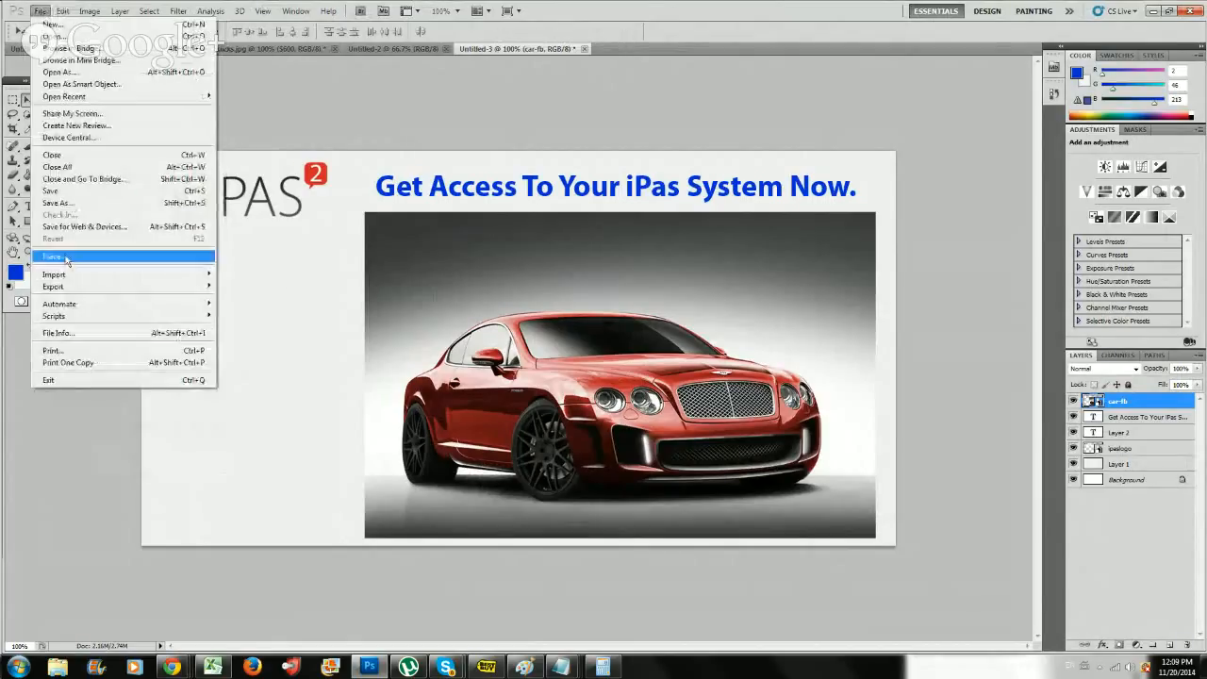
click(92, 208)
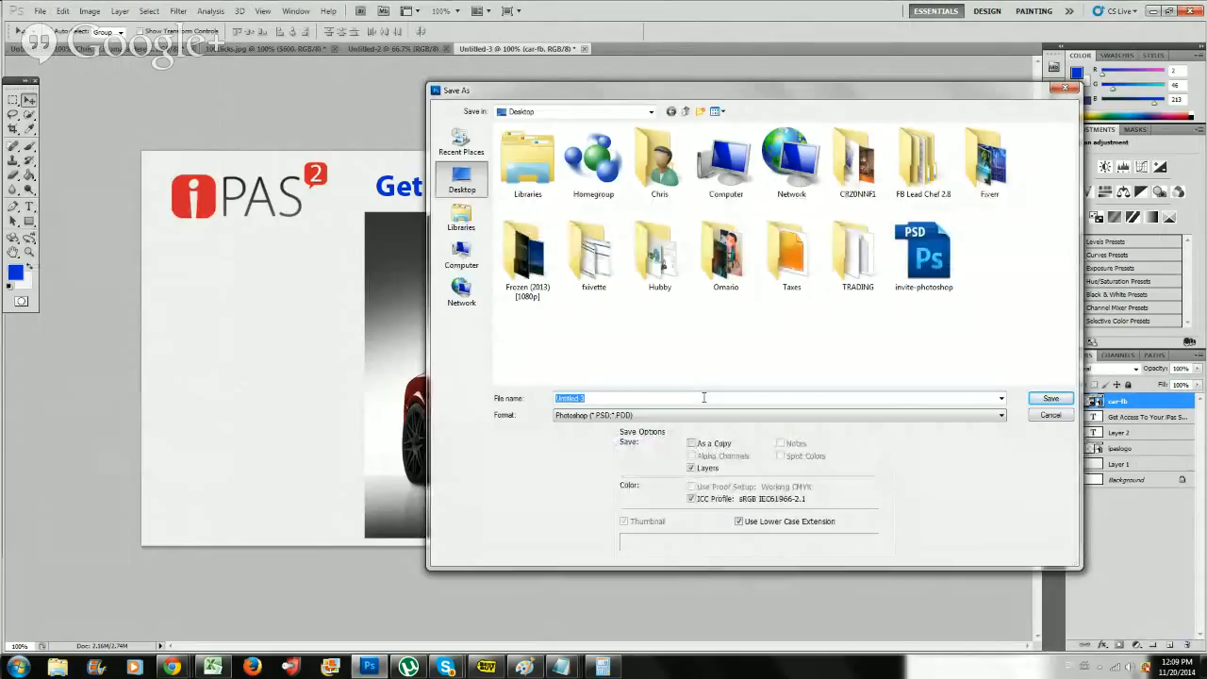
text(ipad)
click(689, 416)
click(604, 476)
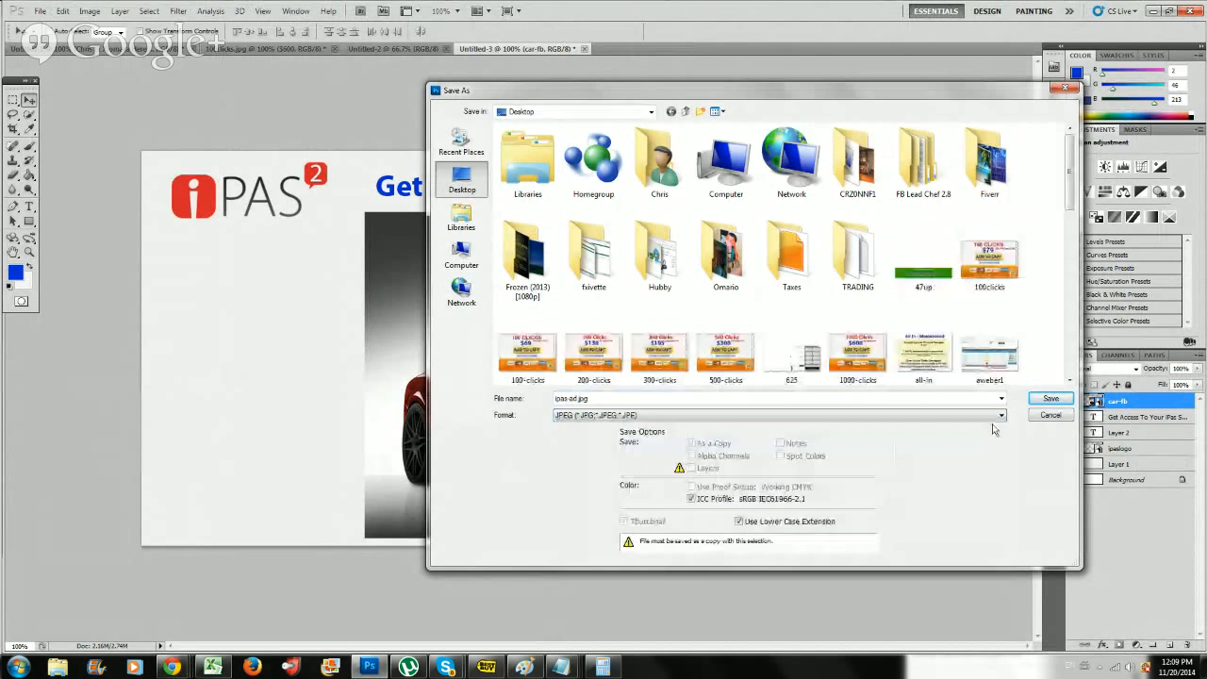
click(1047, 401)
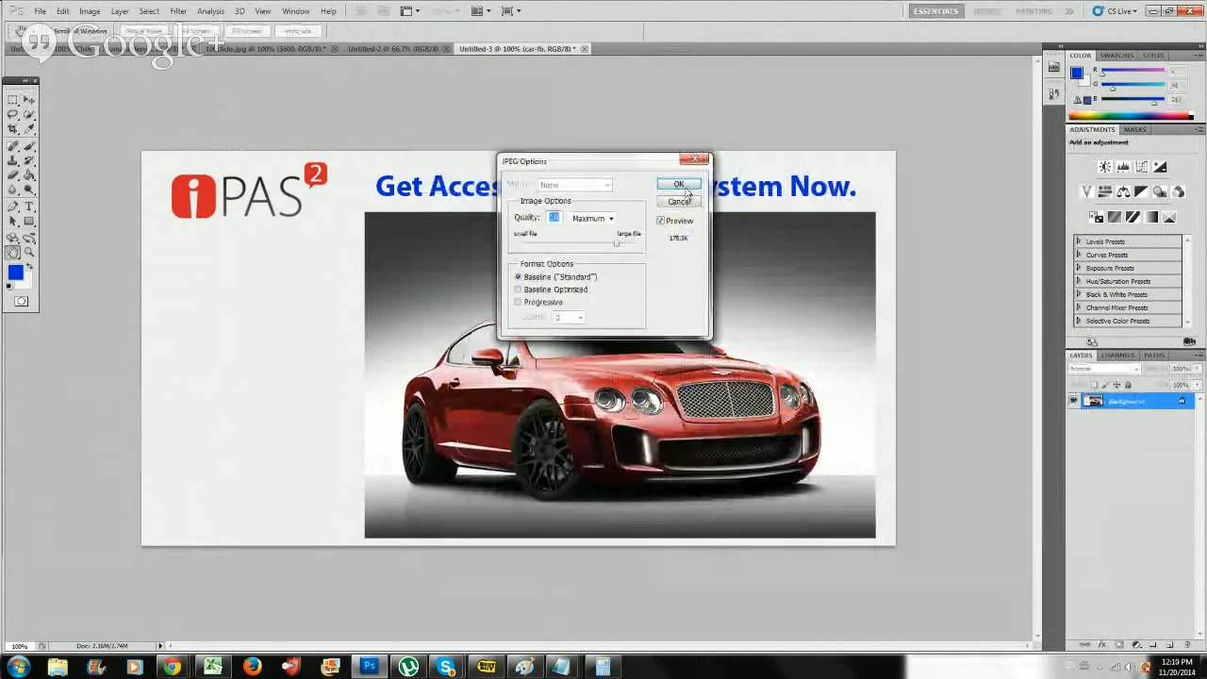
click(682, 186)
Switch to the Facebook Ads Manager page in Chrome and upload the ipas-ad image from the Desktop to the ad.
mouse_move(170, 666)
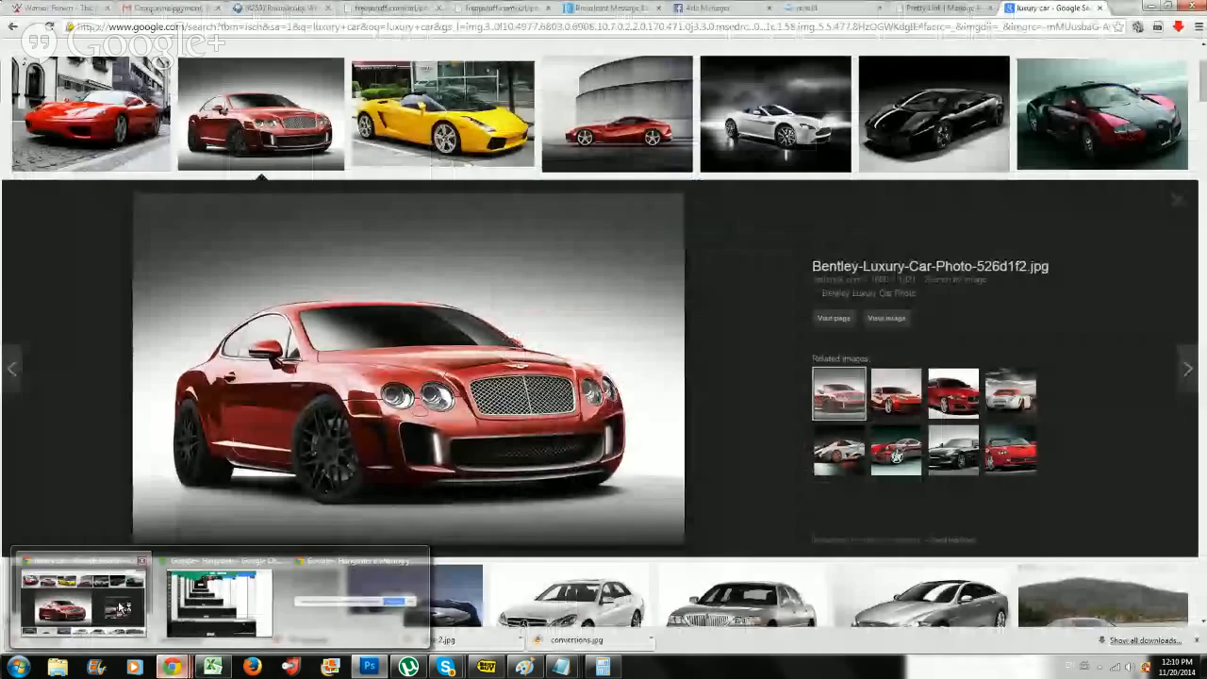
click(120, 608)
click(716, 7)
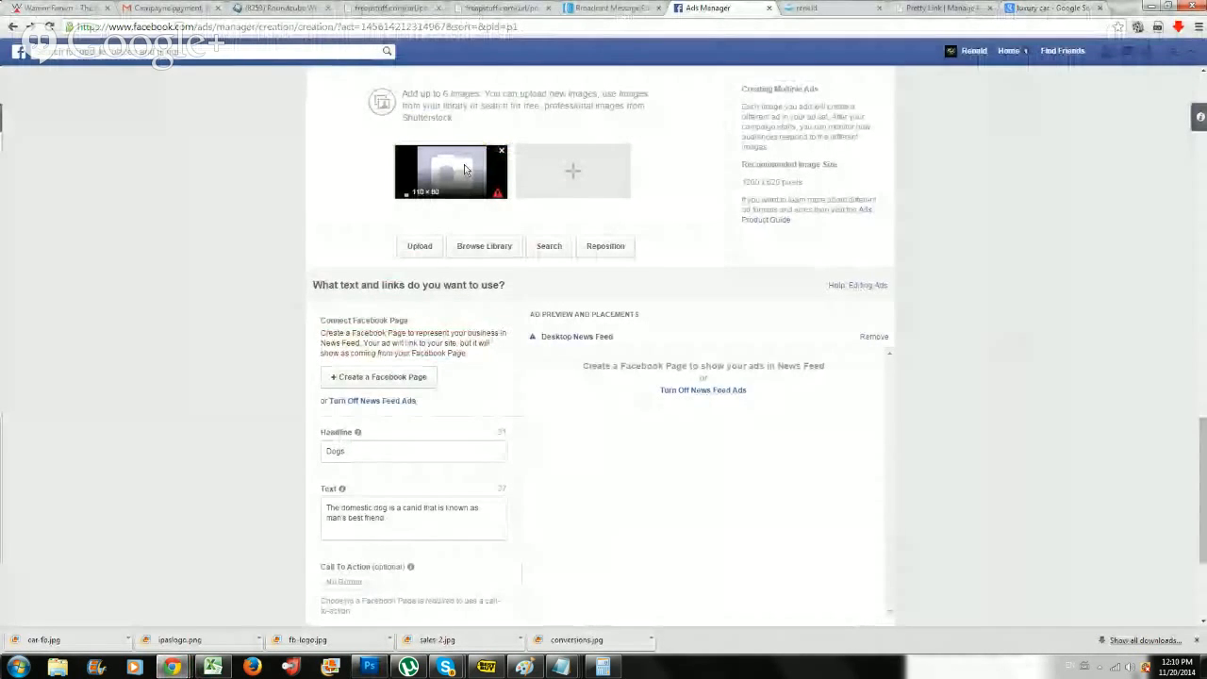
click(419, 246)
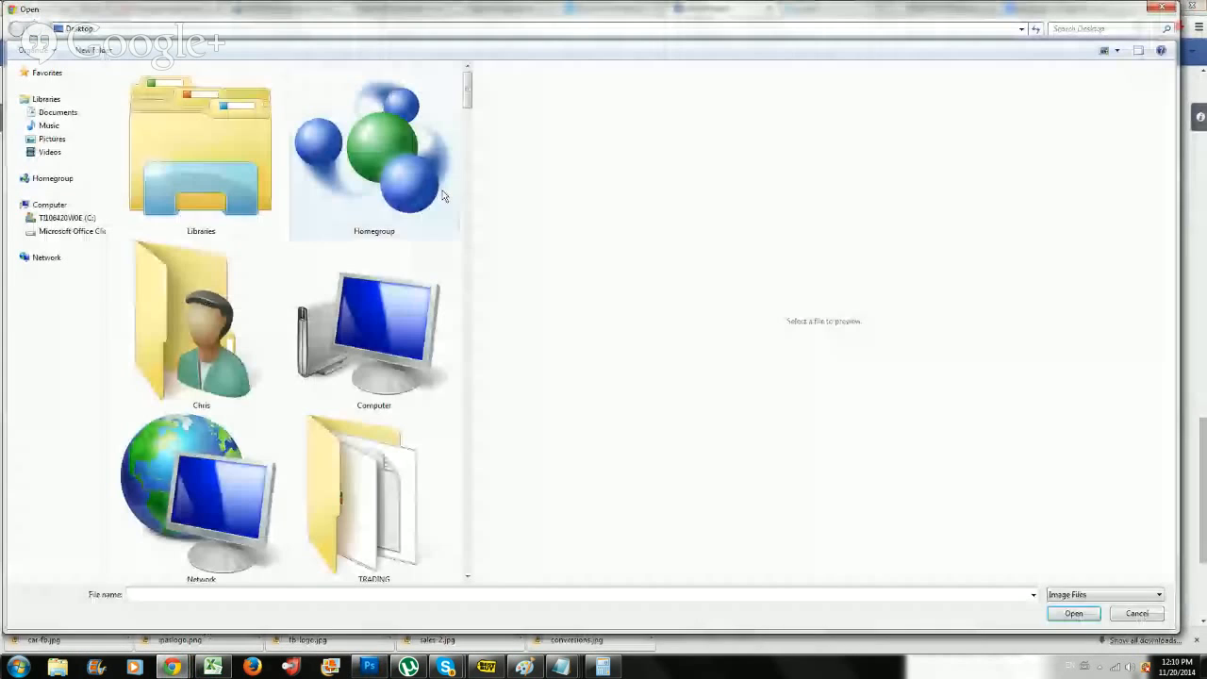
drag(462, 111, 462, 590)
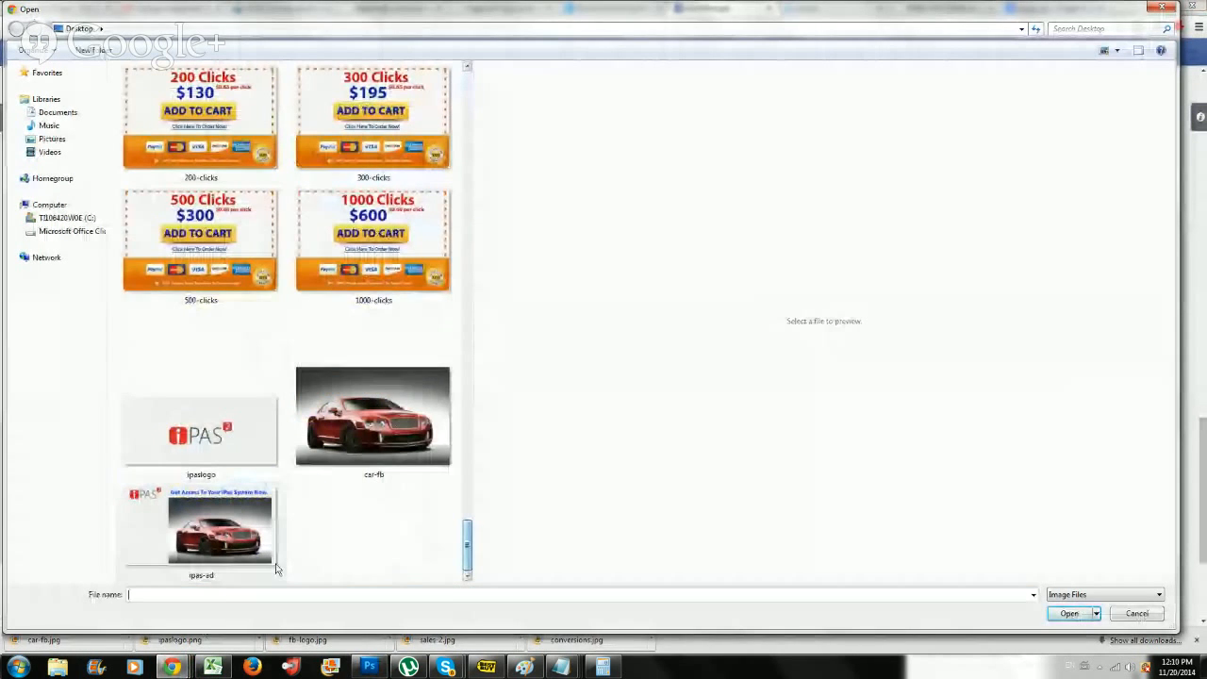
double_click(201, 526)
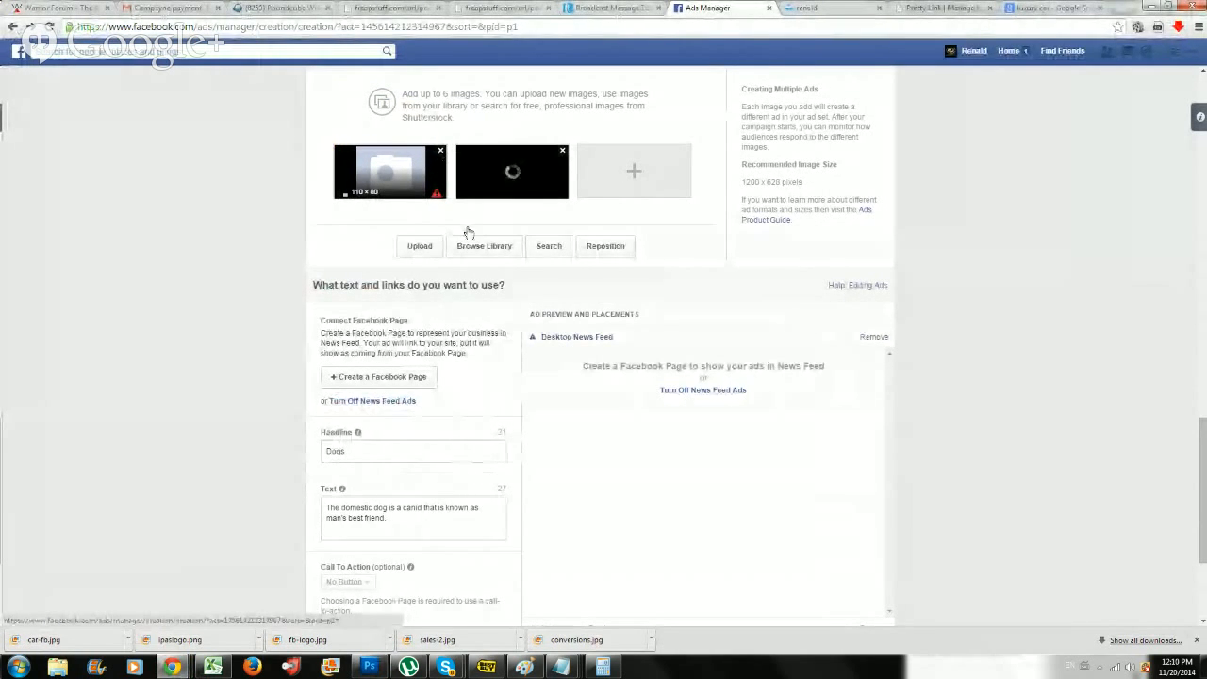
Remove the 110 x 80 placeholder image and check the uploaded ad image's positioning, keeping it as placed.
click(439, 152)
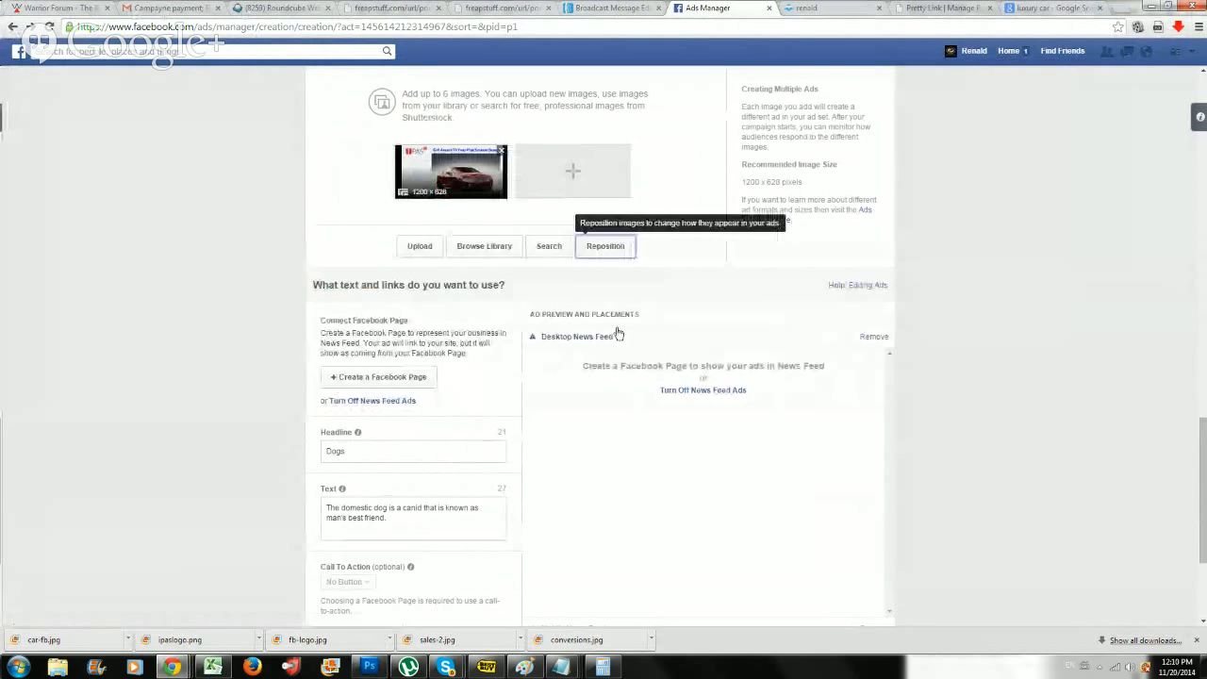
click(622, 249)
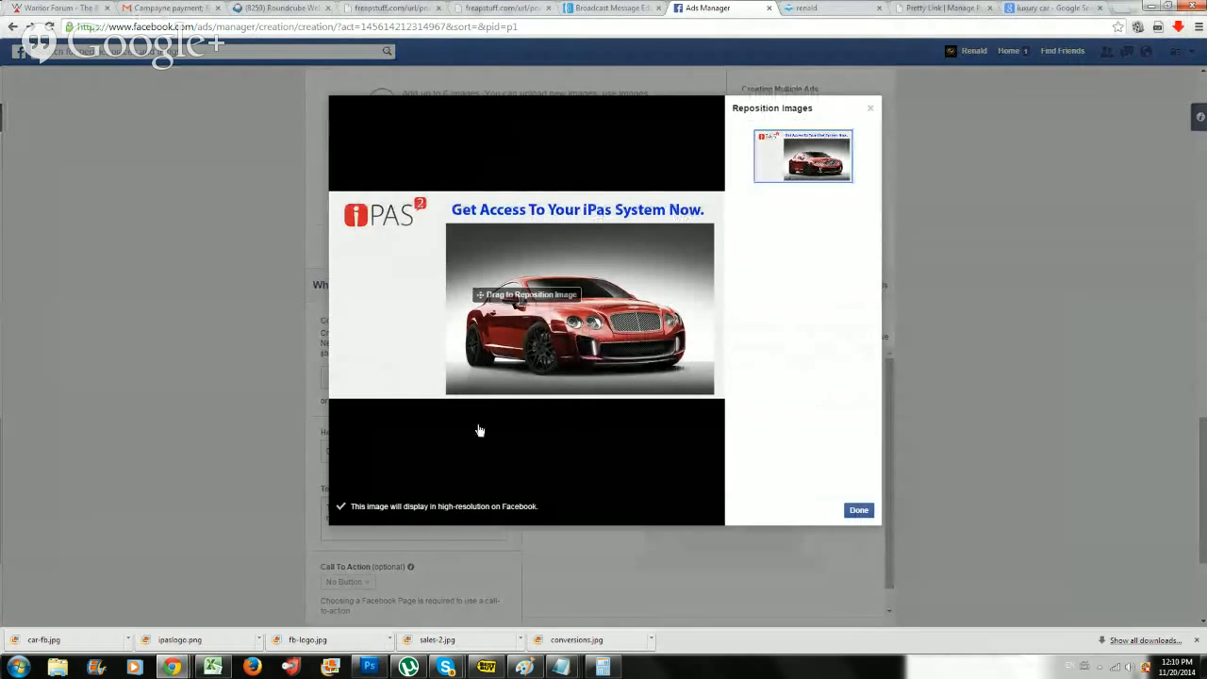
click(857, 514)
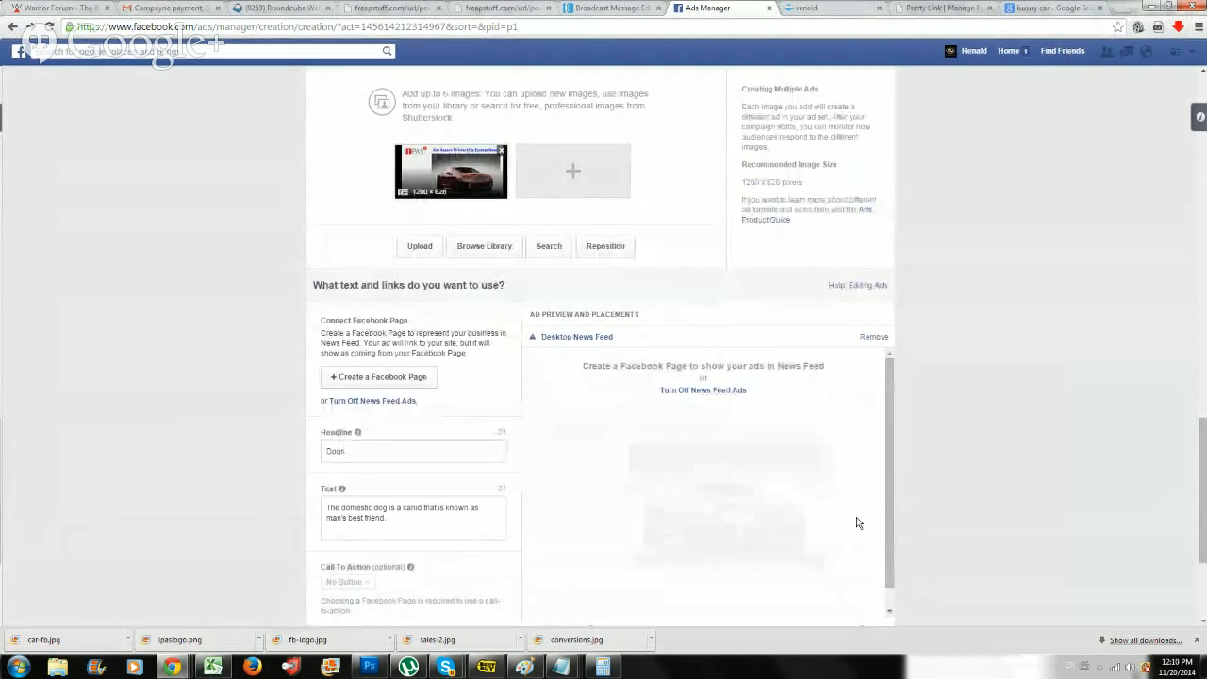
Replace the ad's headline with "Access Your iPas2 System".
scroll(476, 506, down, 1)
scroll(476, 507, up, 4)
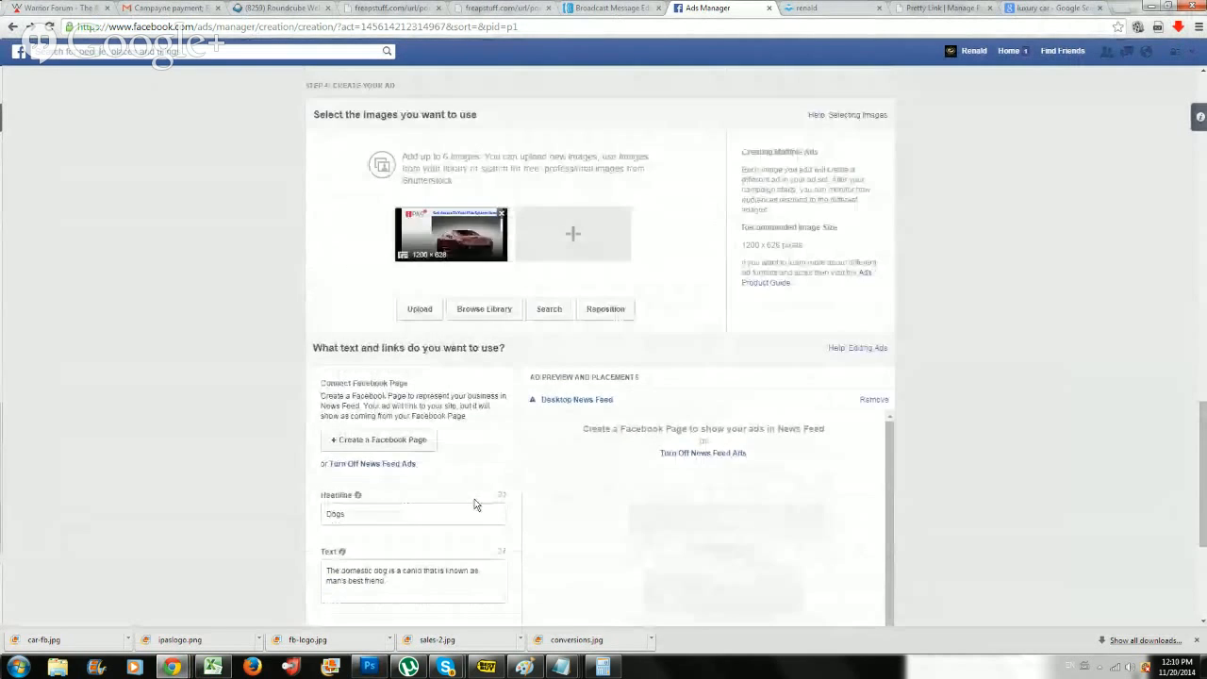
scroll(490, 521, up, 4)
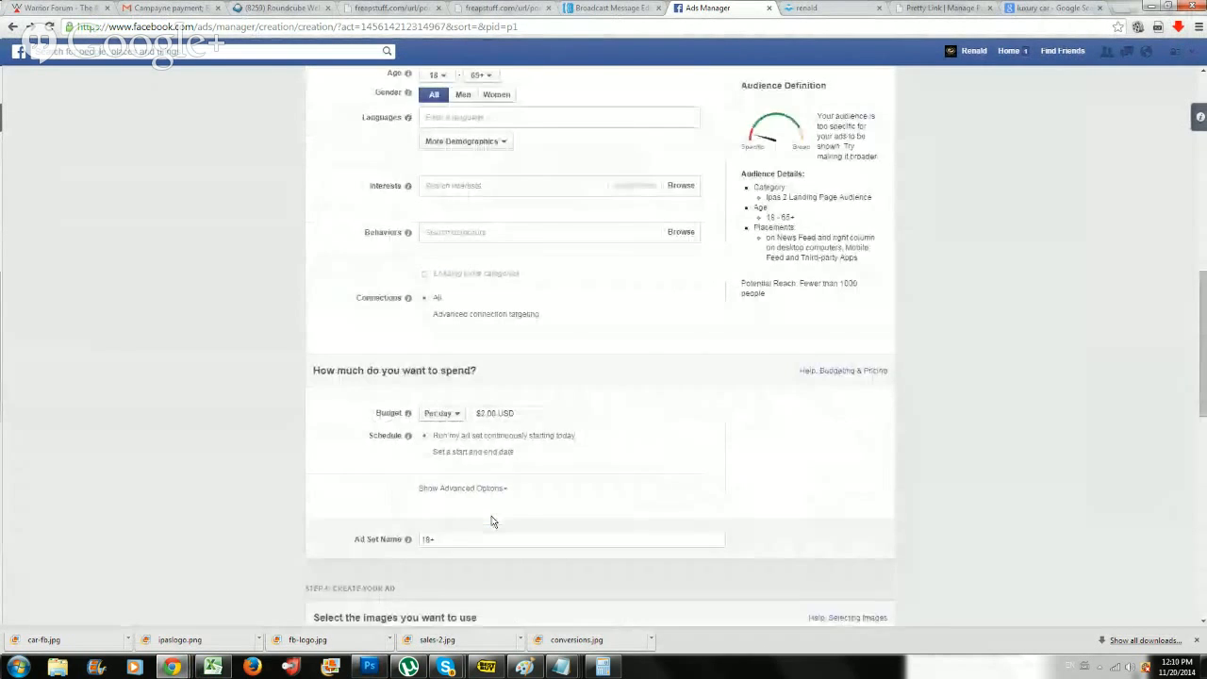
scroll(492, 523, down, 1)
scroll(484, 558, down, 3)
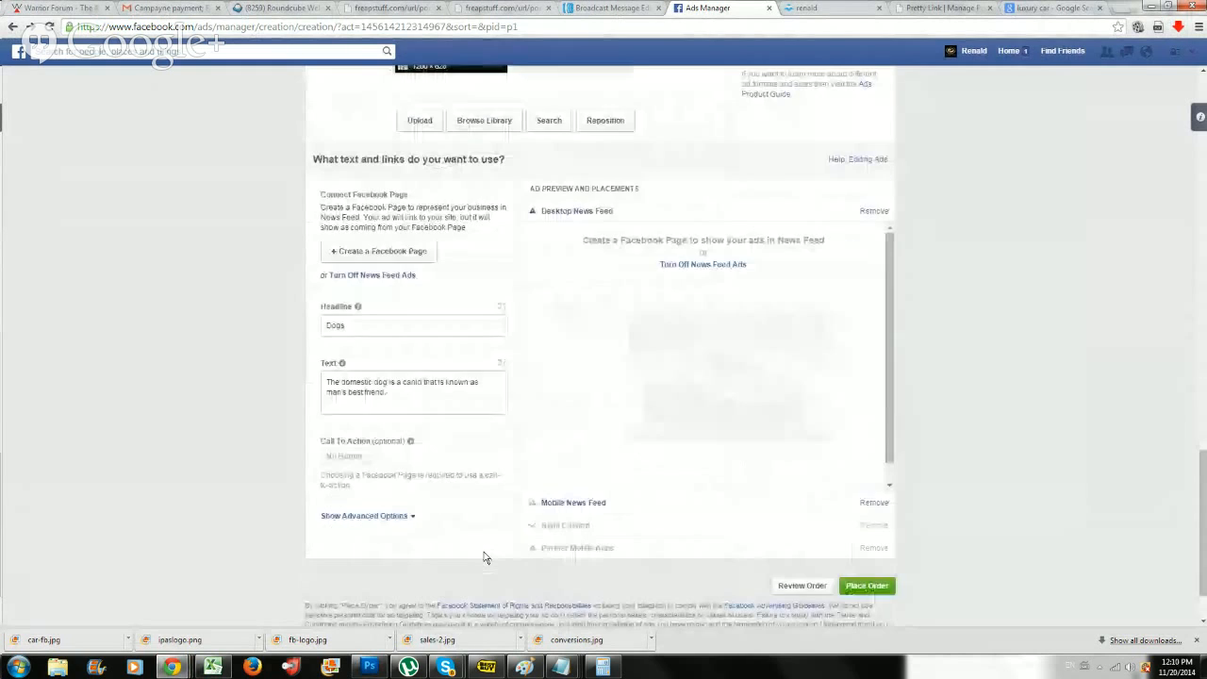
click(392, 330)
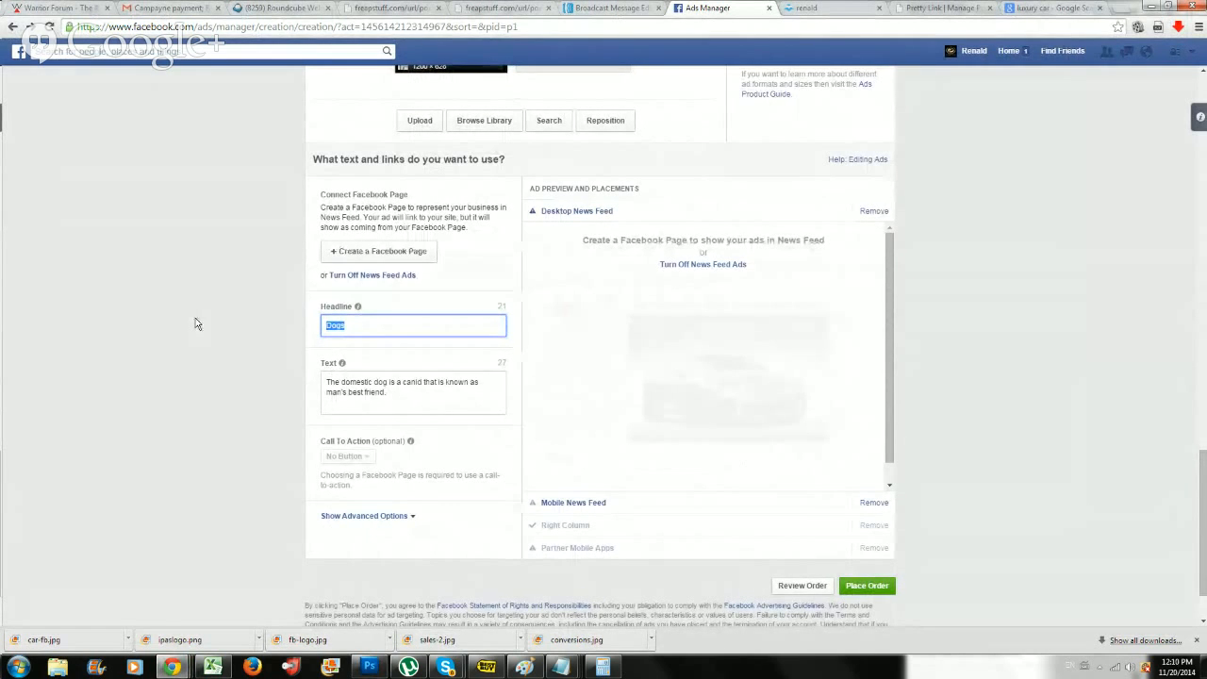
text(Access y)
key(BackSpace)
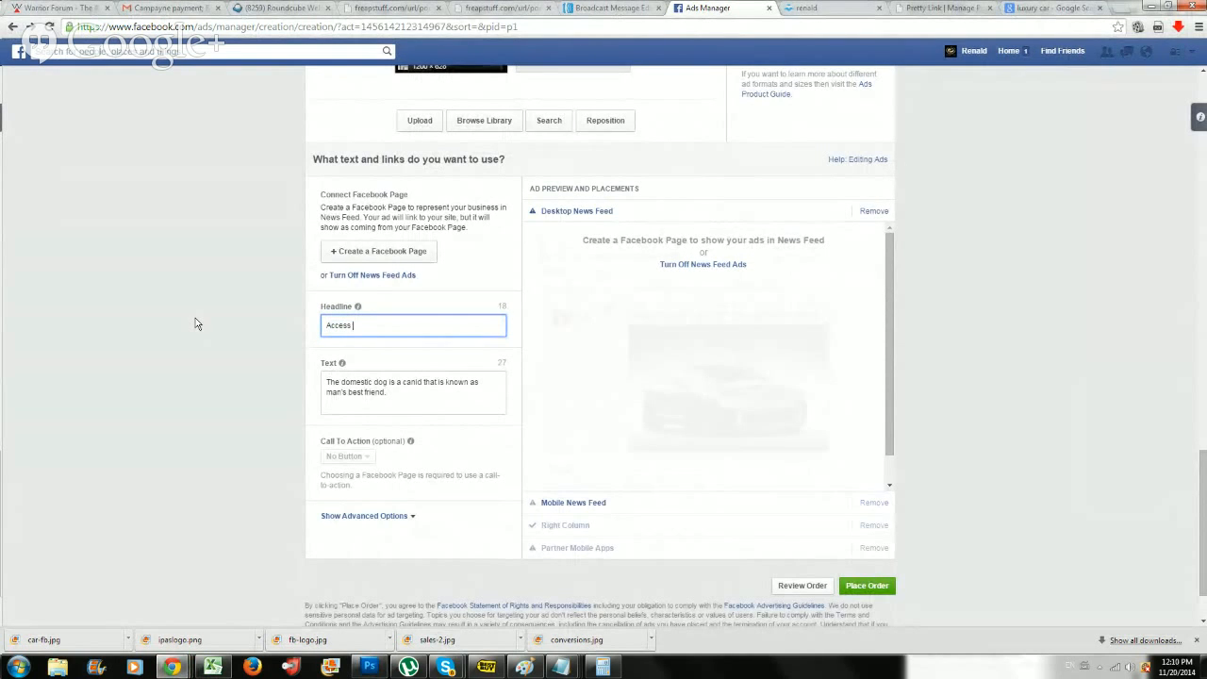
text(Your iPas2 Sys)
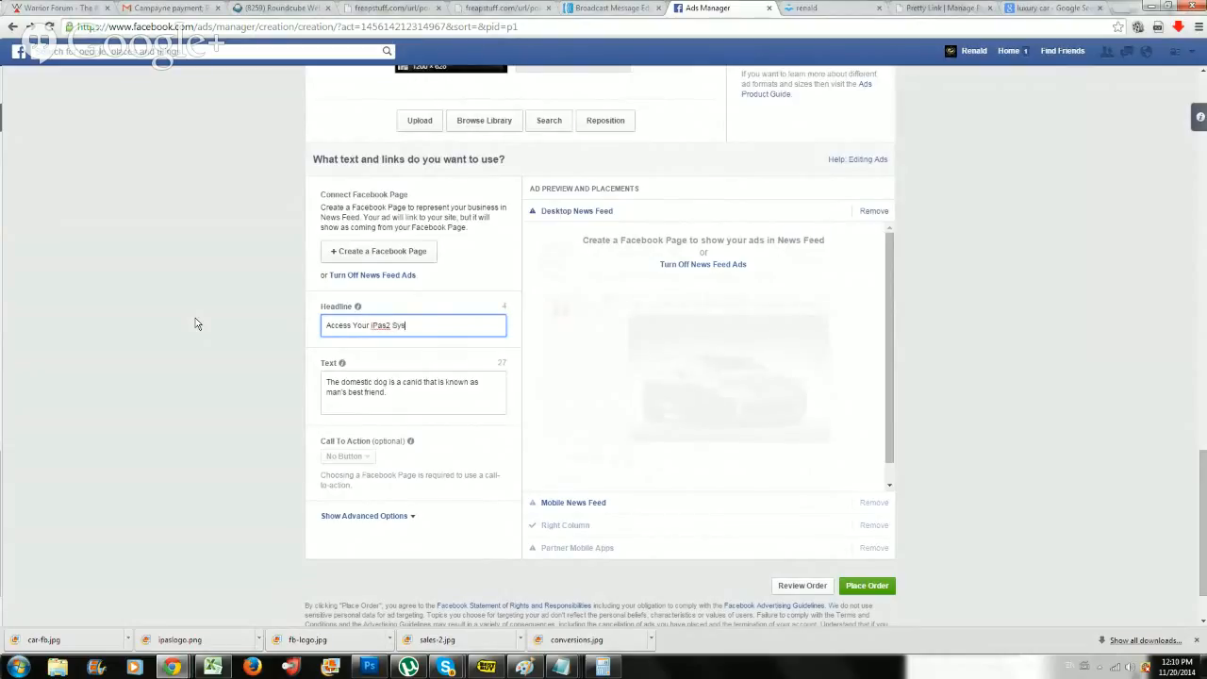
text(tem)
Replace the ad's text with "Don't miss your chance on accessing your iPas2 System, only 7 spots remaining.".
click(409, 386)
drag(388, 393, 324, 384)
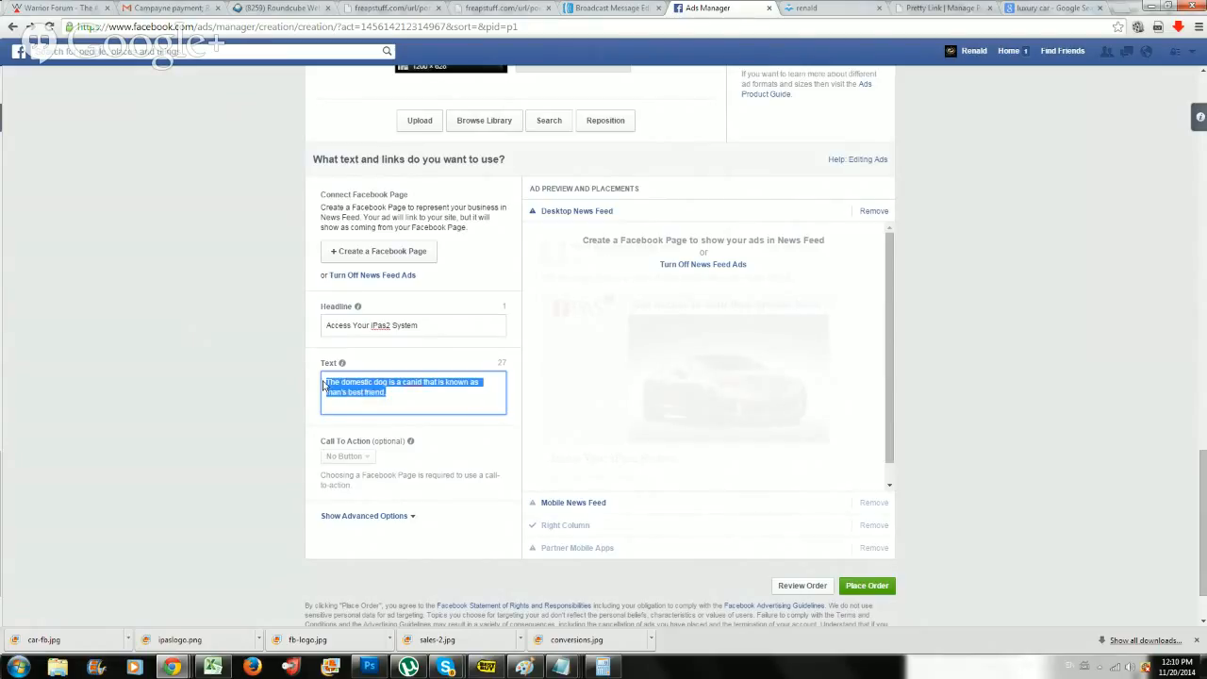
text(Don)
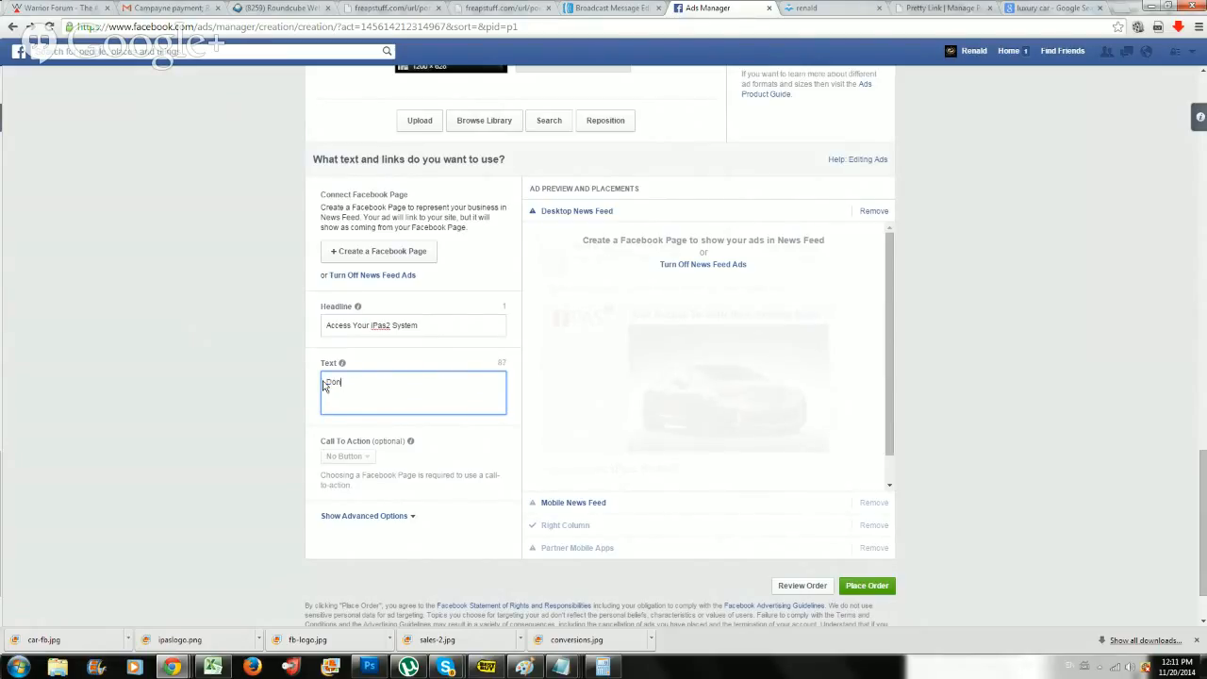
text('t miss y)
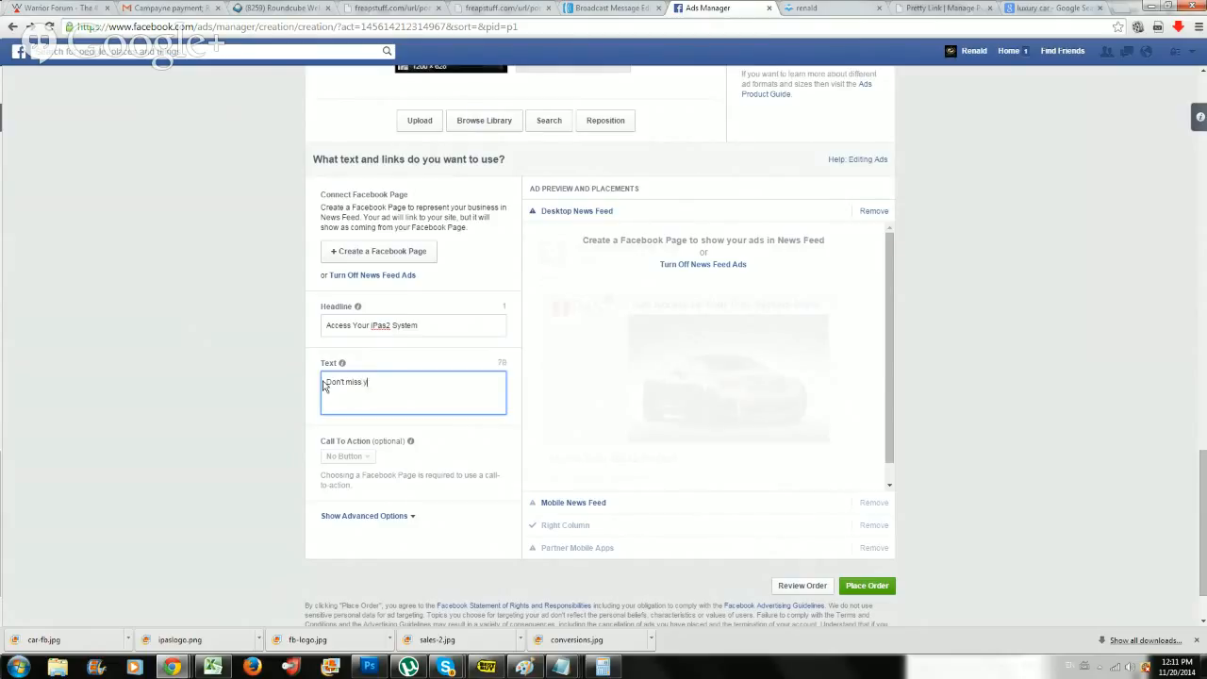
text(our chanc)
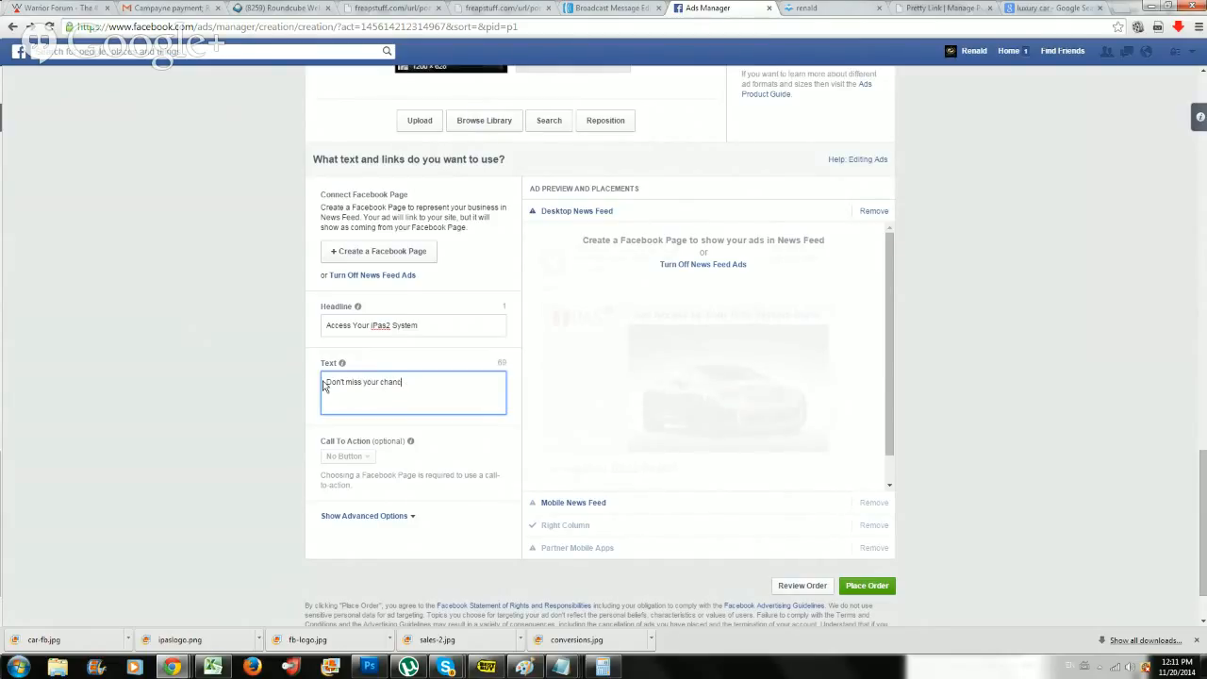
text(e on Free access)
key(BackSpace)
key(BackSpace)
key(BackSpace)
key(BackSpace)
key(BackSpace)
key(BackSpace)
key(BackSpace)
key(BackSpace)
key(BackSpace)
key(BackSpace)
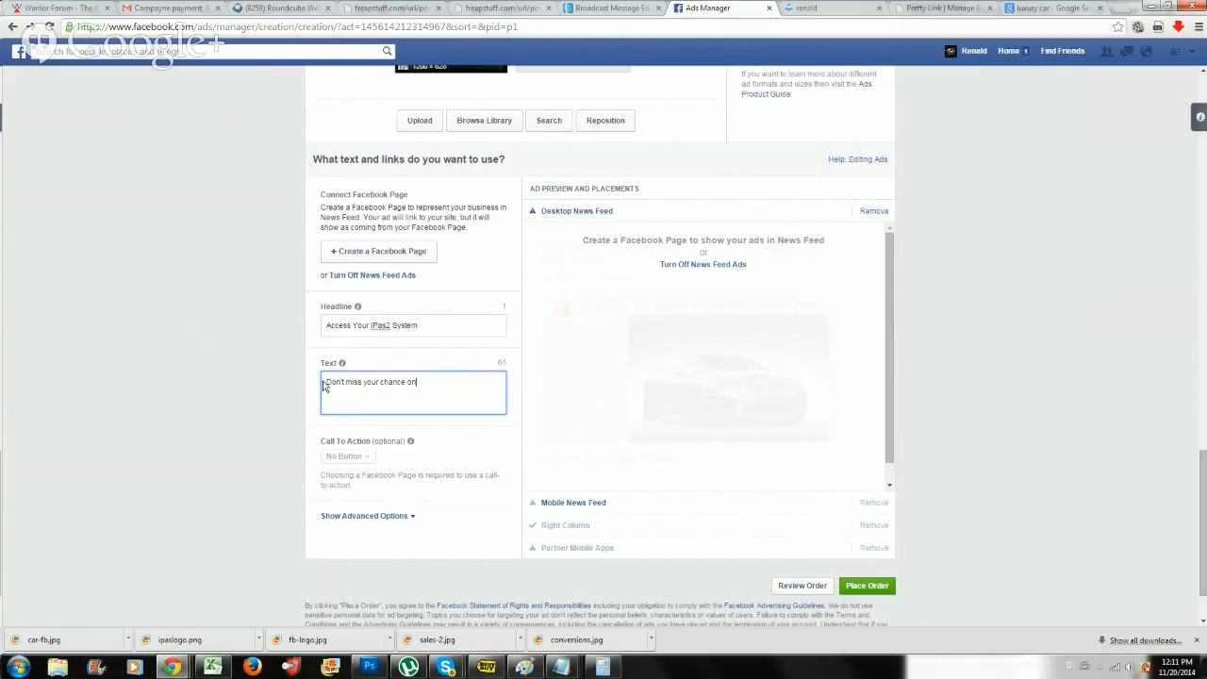
text(accessing your )
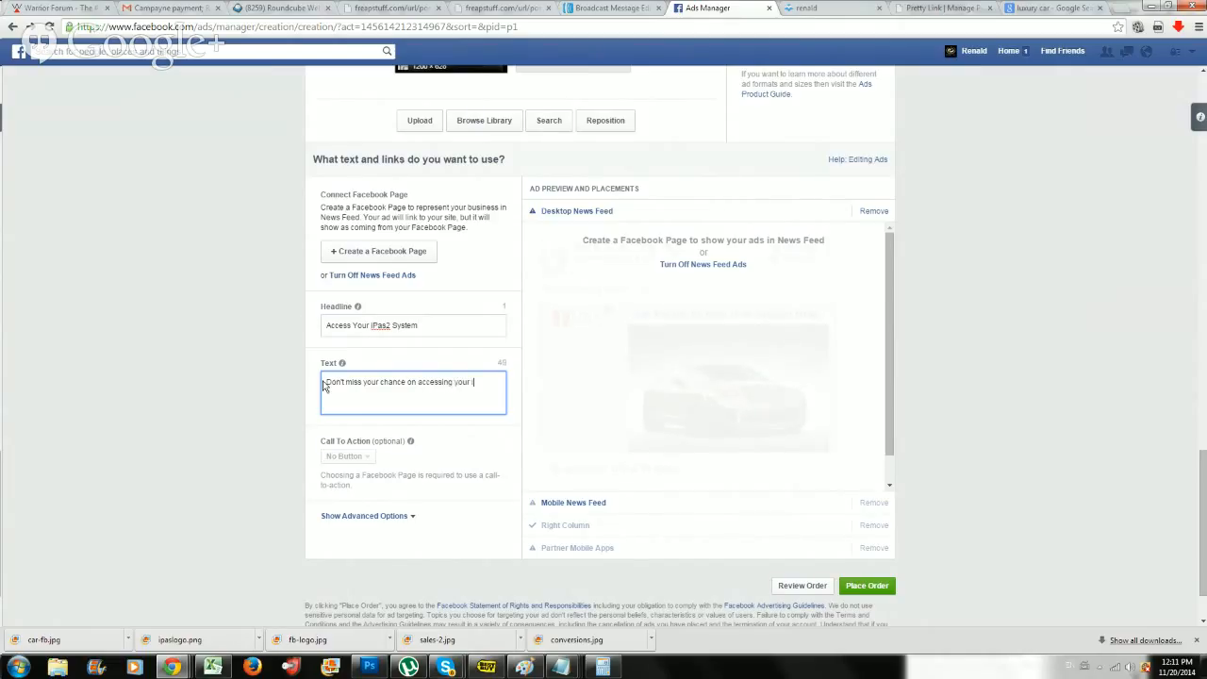
text(iPas2 System)
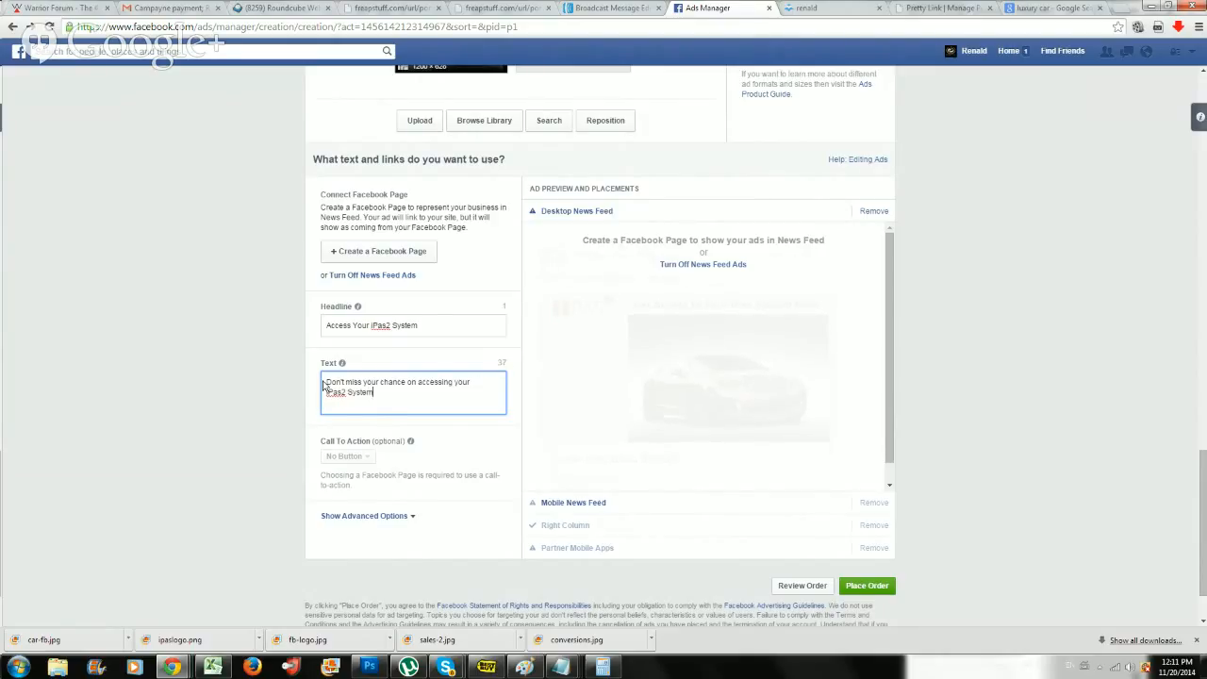
text(, only $)
text( spots remaining.)
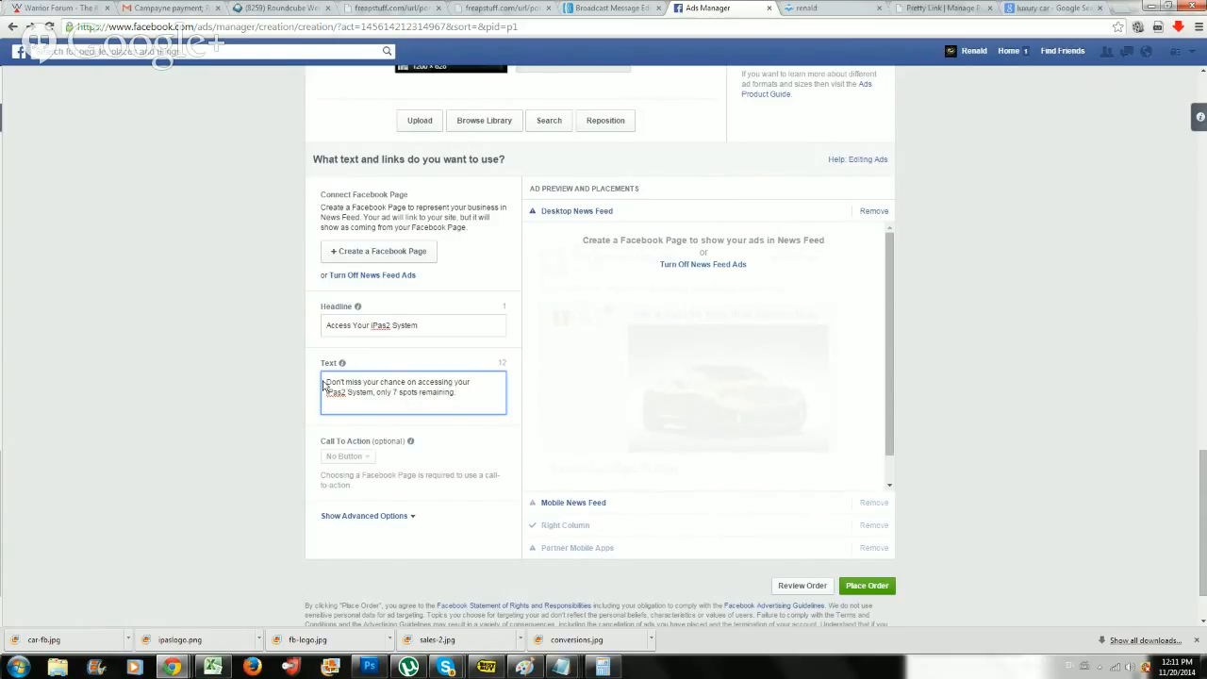
Review the ad setup, from the text and placement preview through the image and budget to the audience settings.
scroll(319, 387, down, 1)
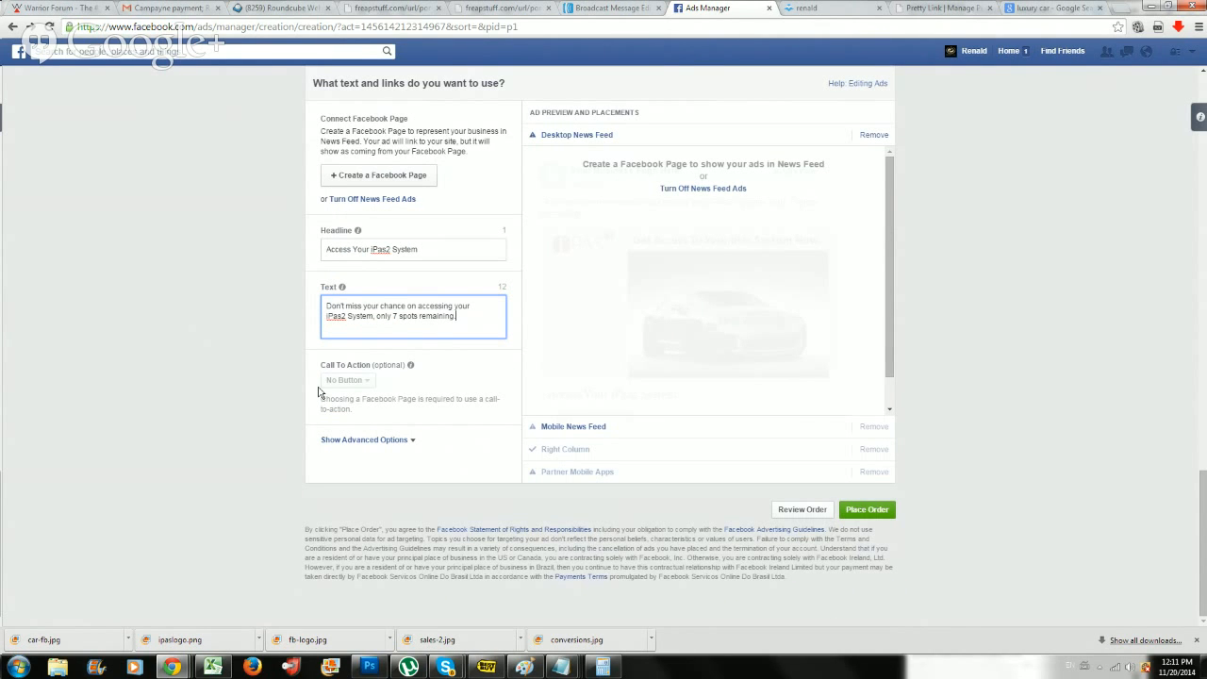
scroll(292, 400, up, 3)
scroll(289, 405, down, 3)
scroll(585, 467, up, 4)
scroll(387, 488, down, 3)
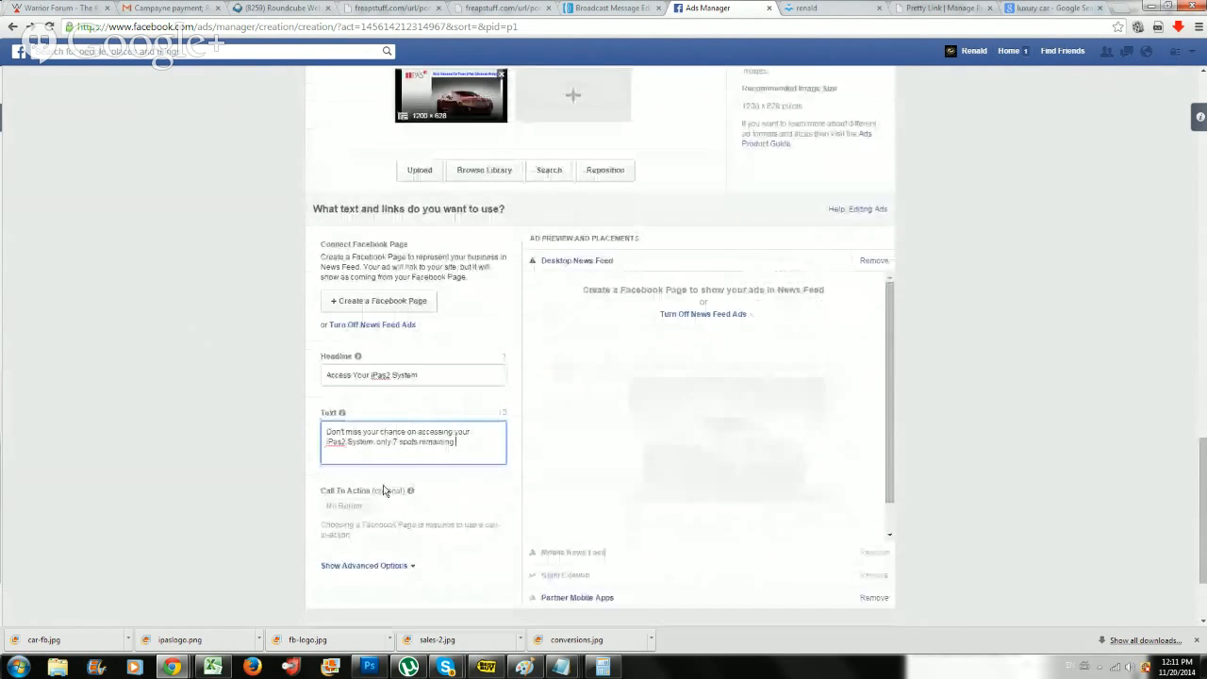
scroll(425, 349, up, 2)
scroll(440, 372, up, 3)
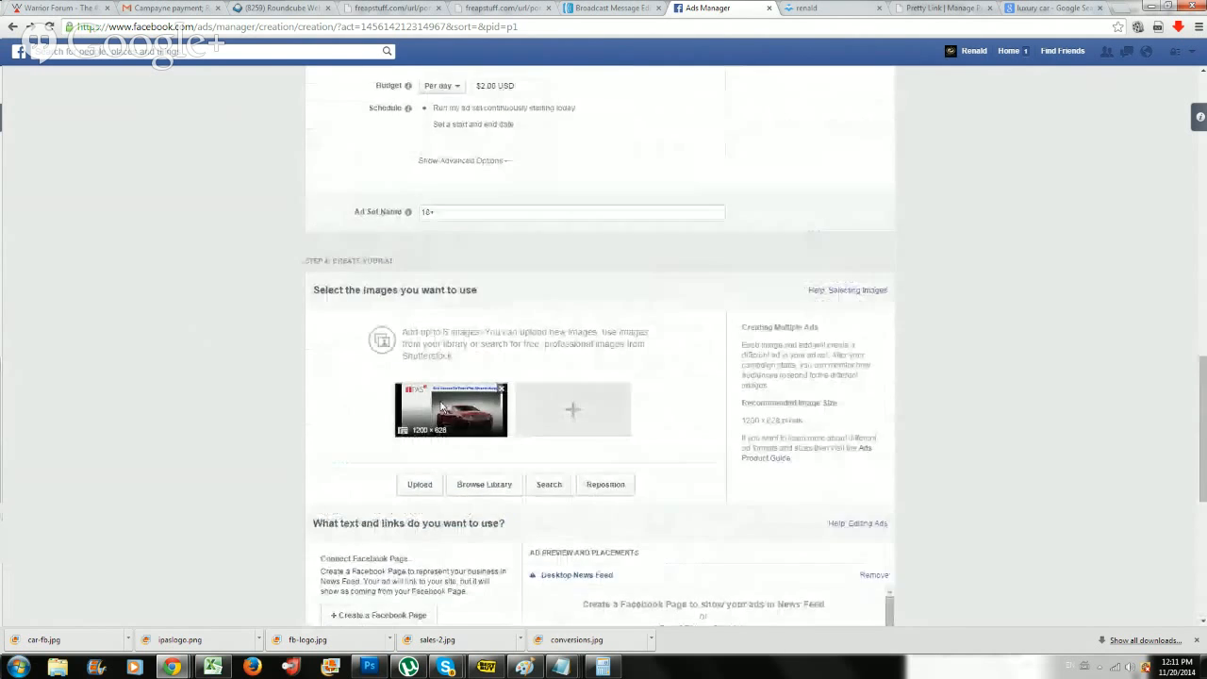
scroll(440, 405, up, 3)
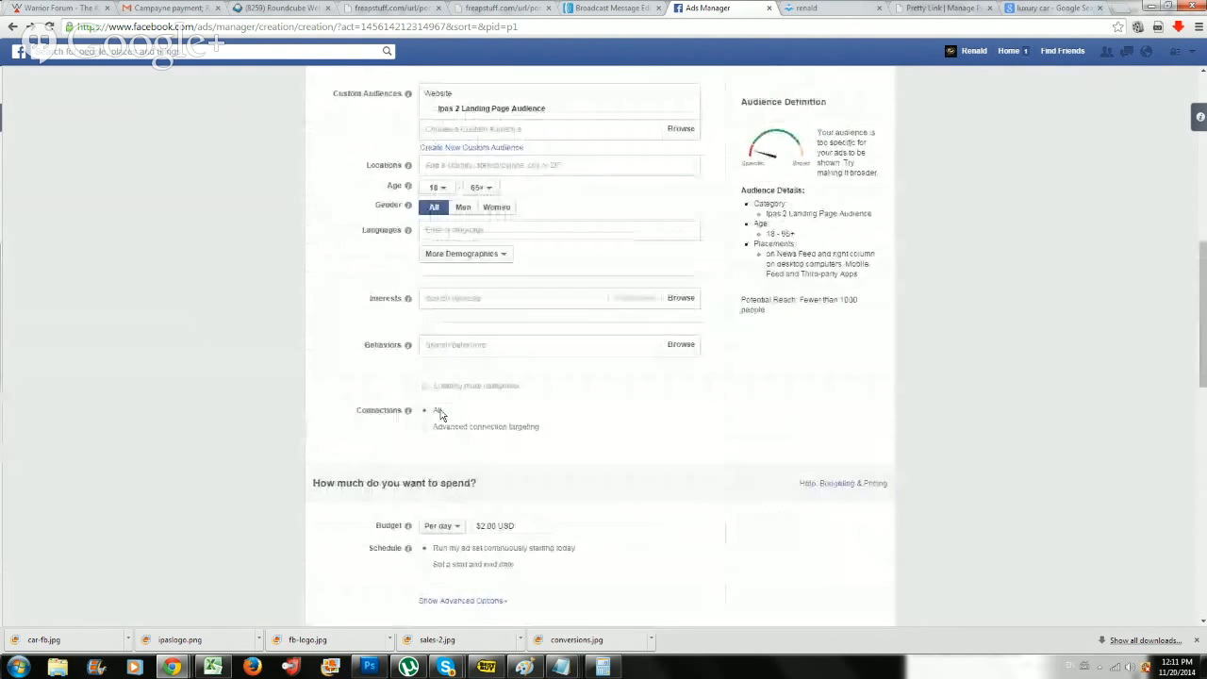
Try to place the order for the ad before a Facebook Page is connected.
scroll(440, 420, down, 5)
scroll(437, 433, down, 5)
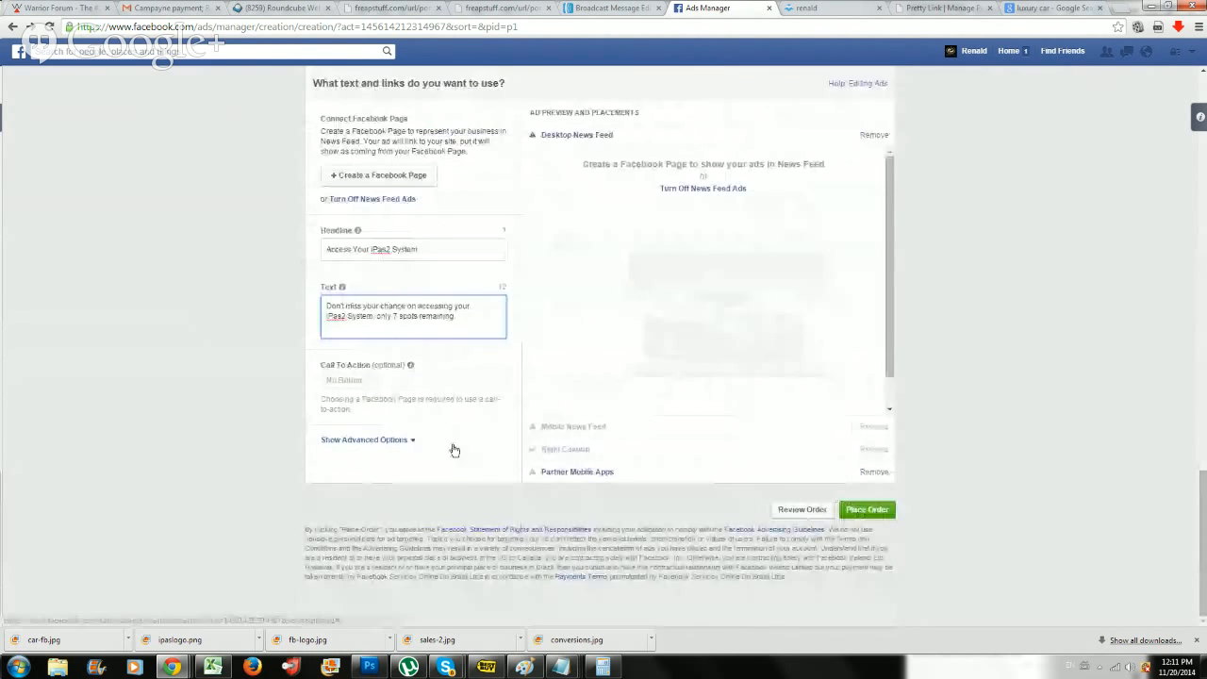
click(864, 507)
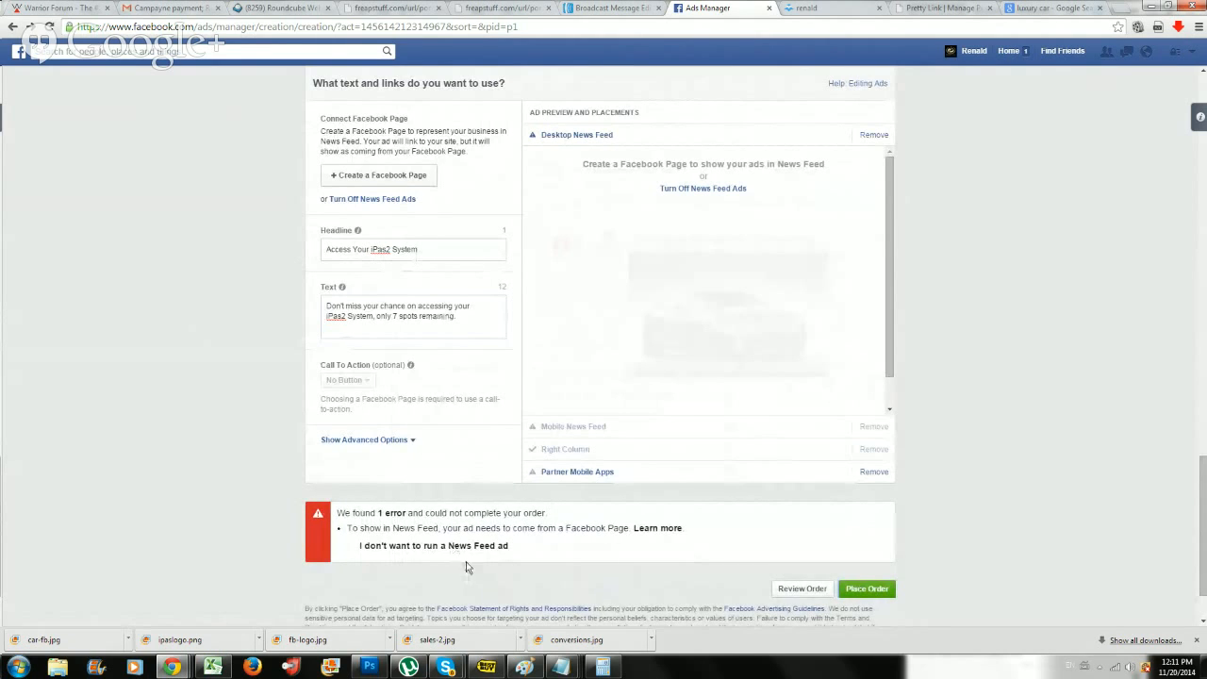
Start a new Facebook Page of the Artist, Band or Public Figure type, named with the owner's first name plus "Ipas2".
click(385, 173)
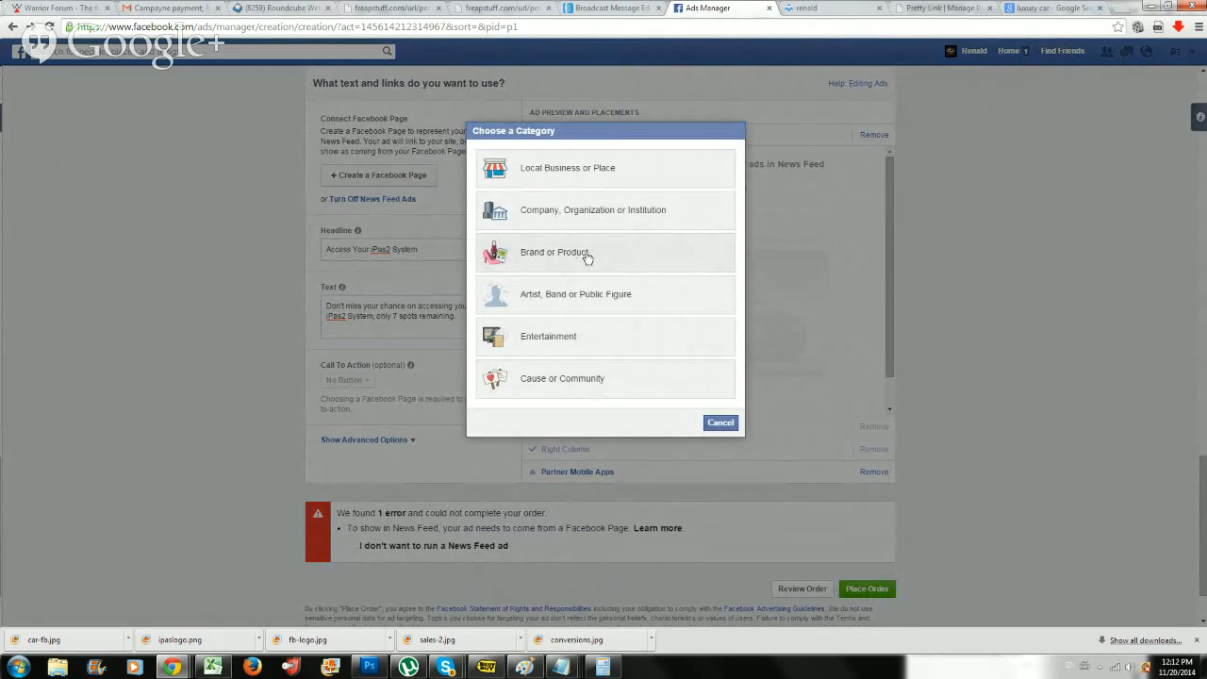
click(581, 300)
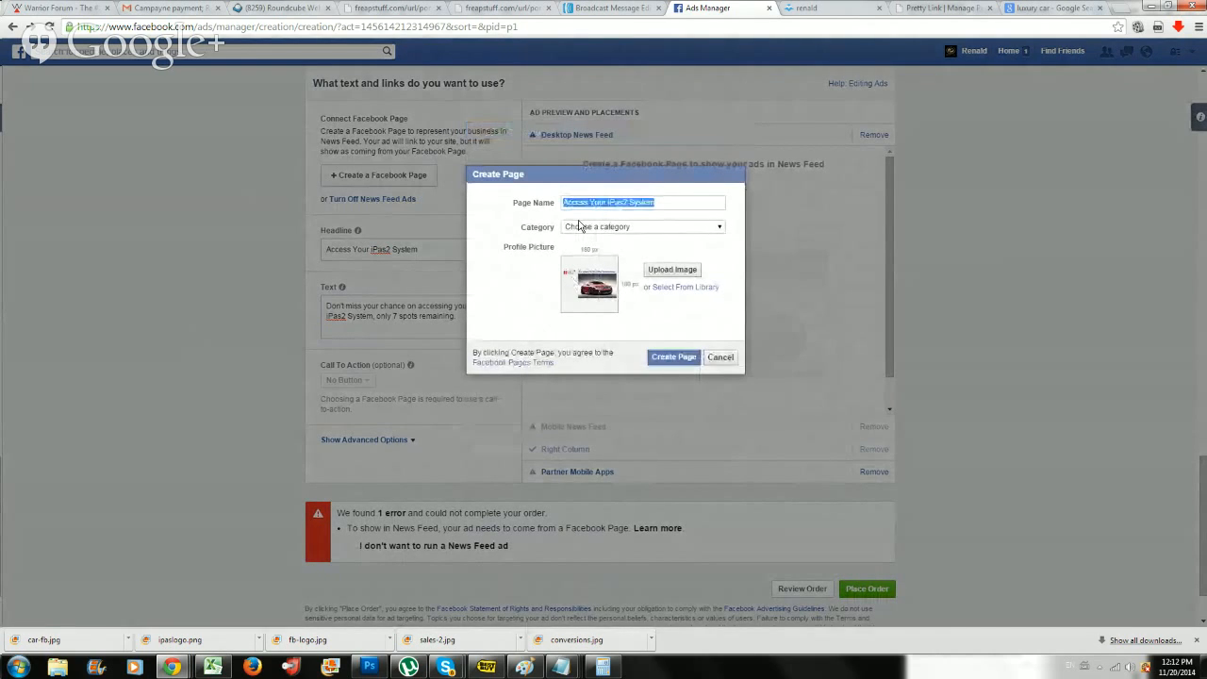
text(Ren)
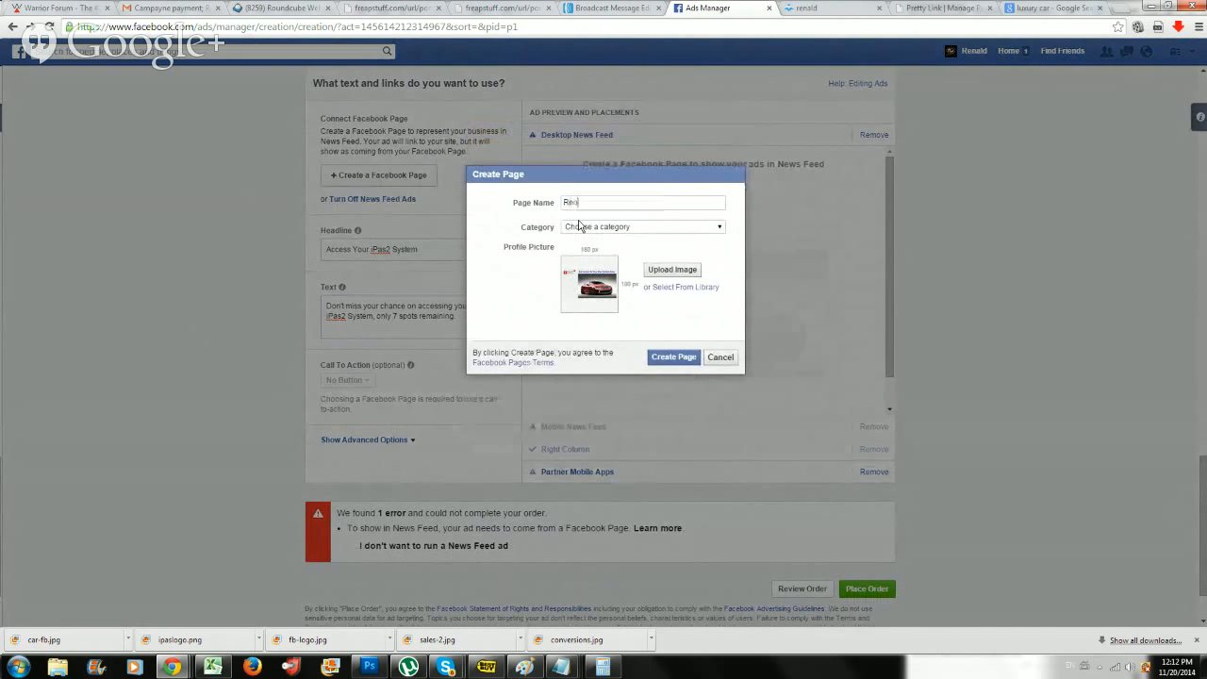
text(ald Ipas2)
Set the new page's category to Entrepreneur and create the page, keeping the ad image as its profile picture.
click(581, 226)
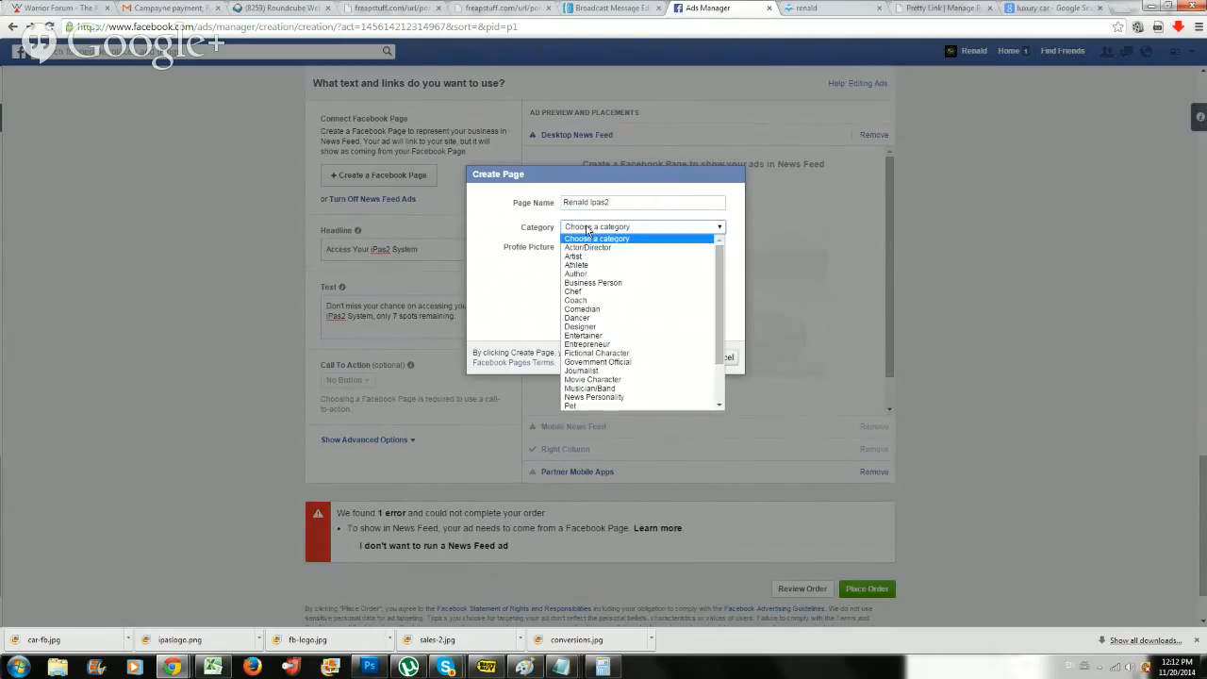
click(601, 344)
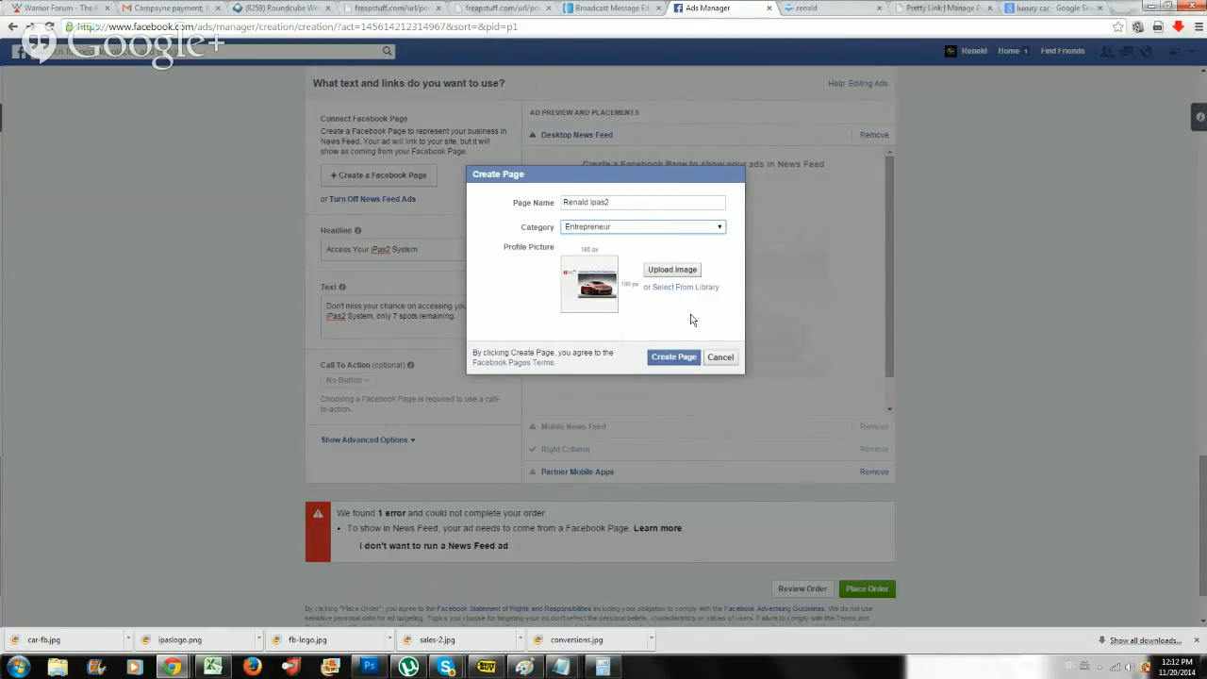
click(671, 356)
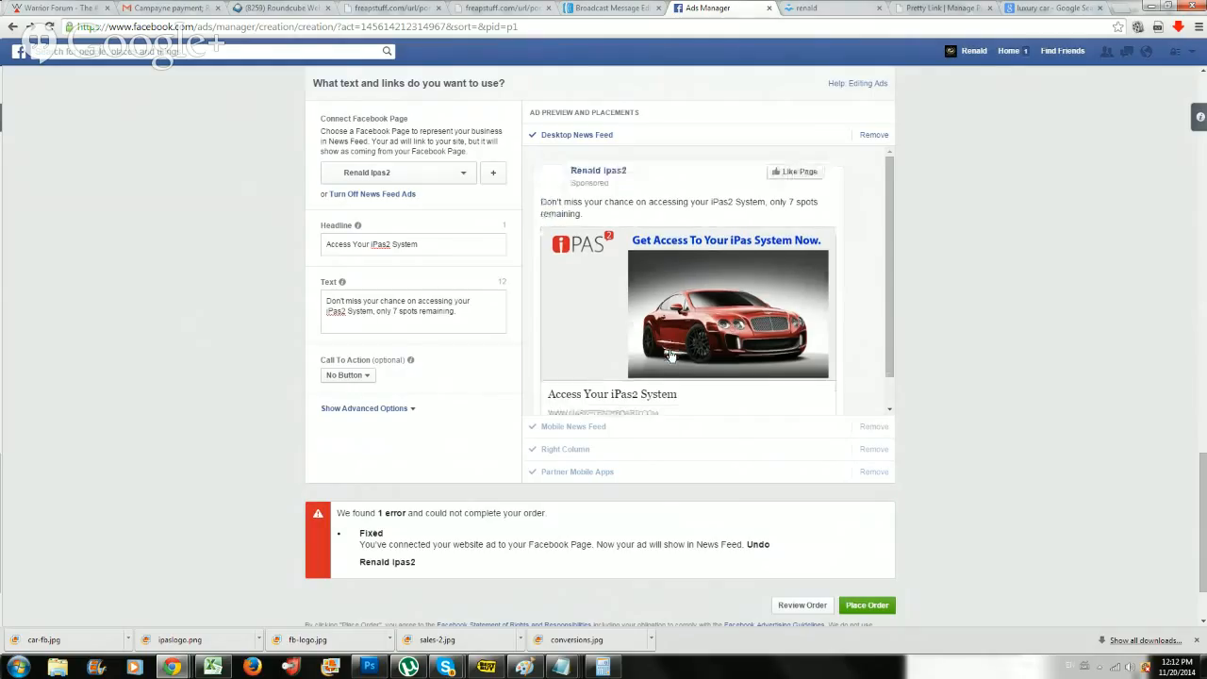
Place the ad order again using the newly connected Facebook Page.
scroll(674, 366, down, 2)
click(877, 517)
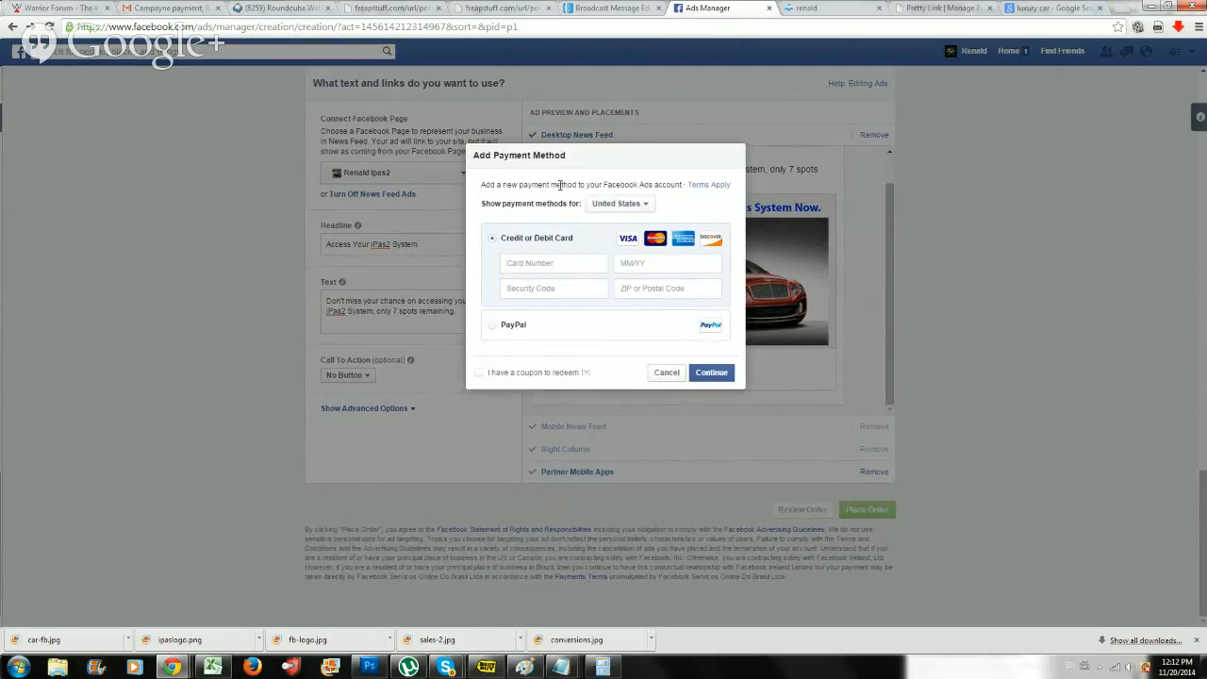
Switch to the Pretty Link admin page, check the target URL and slug of the Ipas Retargetting link, and save the link.
click(941, 7)
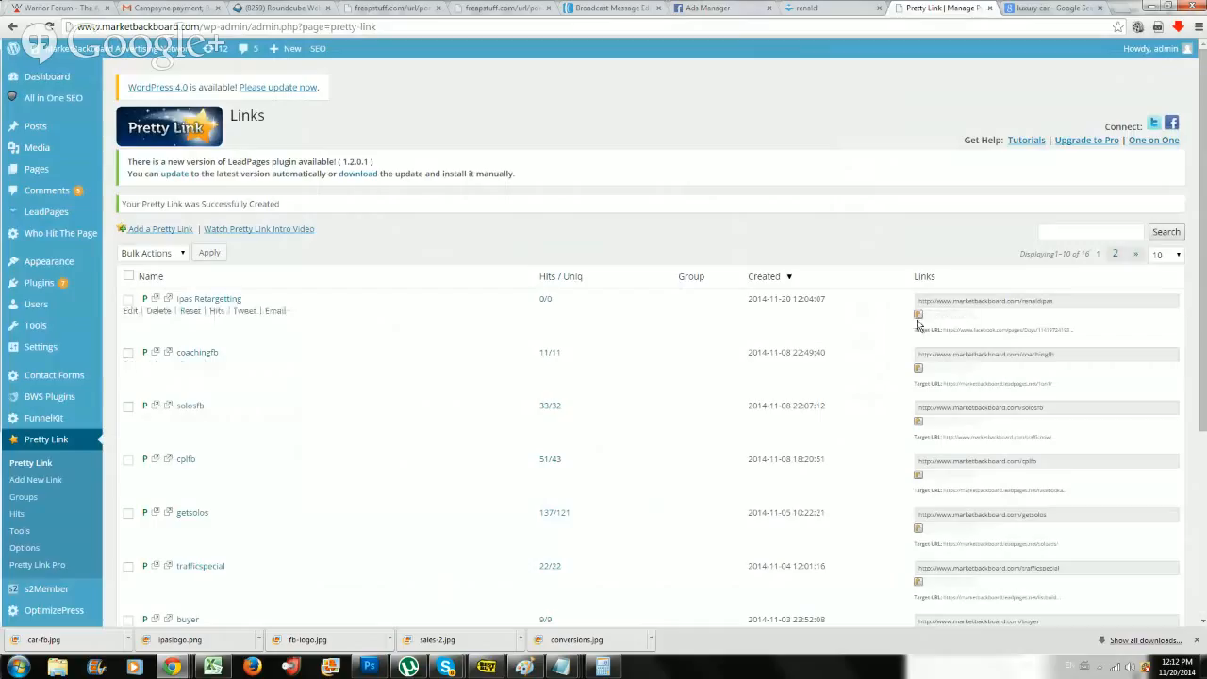
click(133, 314)
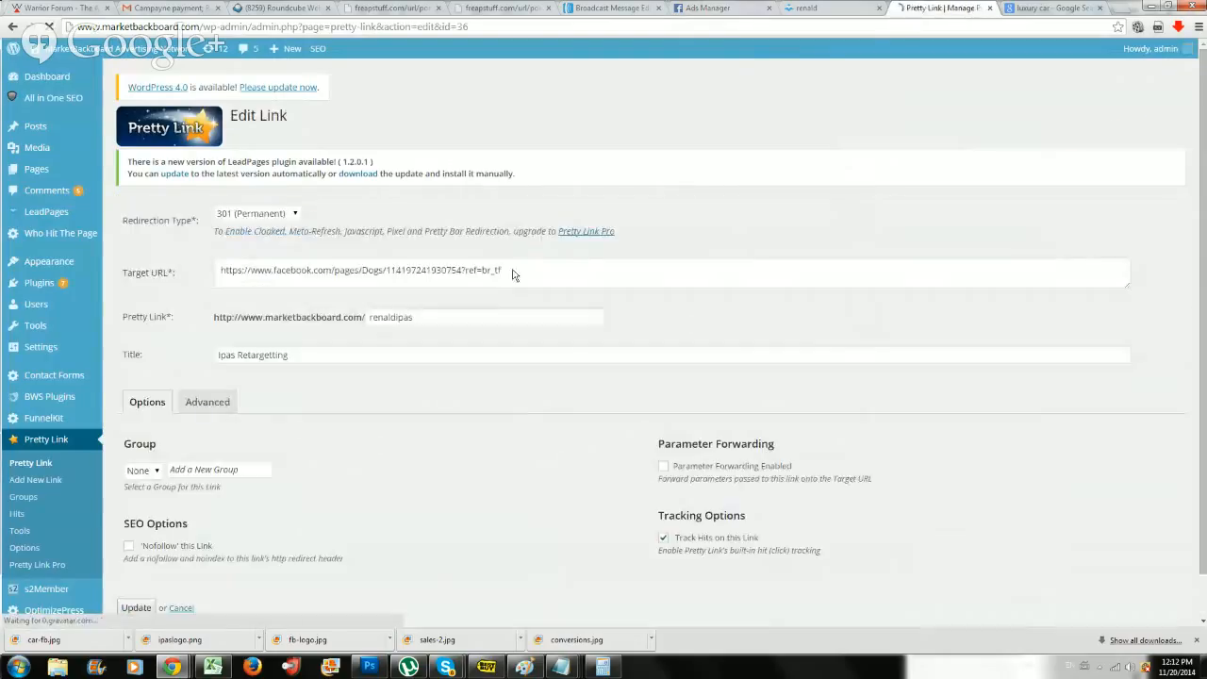
drag(549, 279, 206, 285)
click(658, 282)
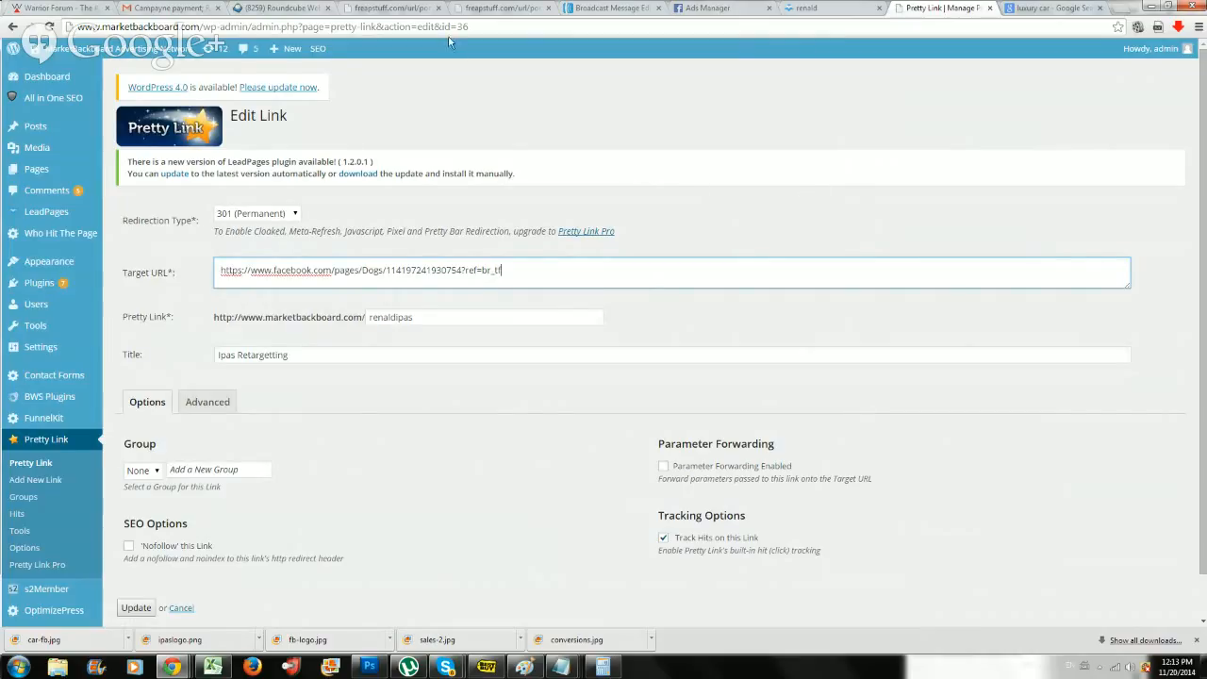
drag(497, 279, 188, 280)
click(490, 303)
click(440, 318)
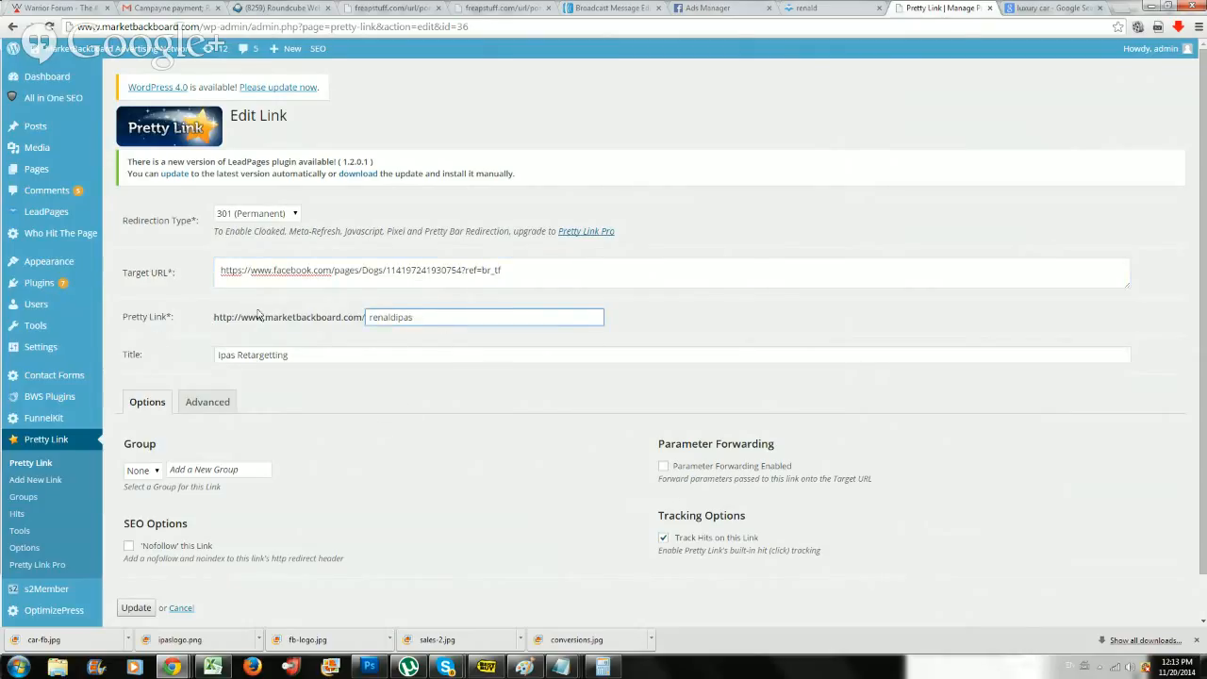
scroll(194, 541, down, 1)
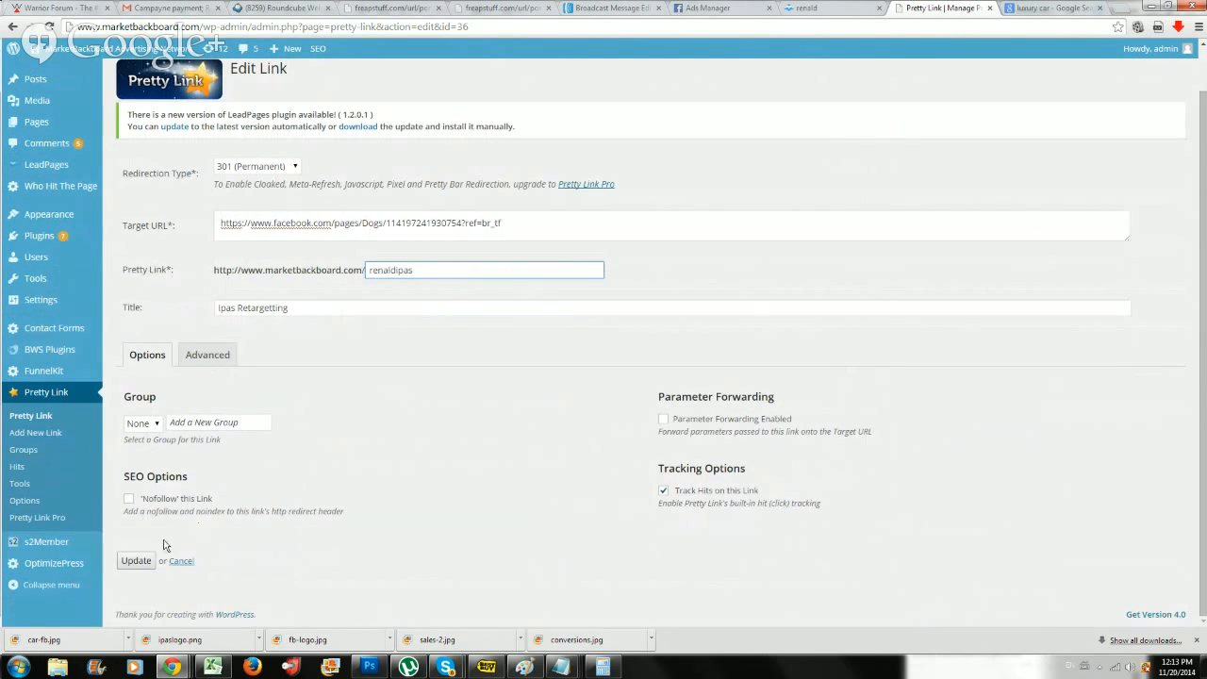
click(133, 561)
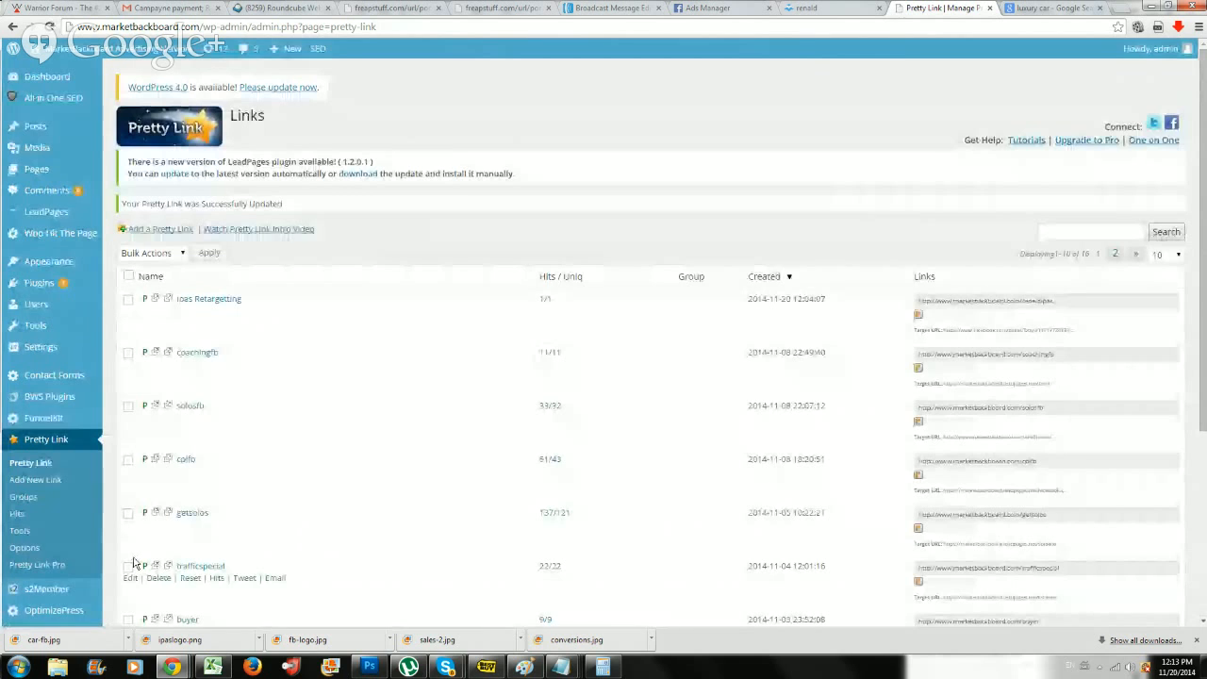
click(721, 8)
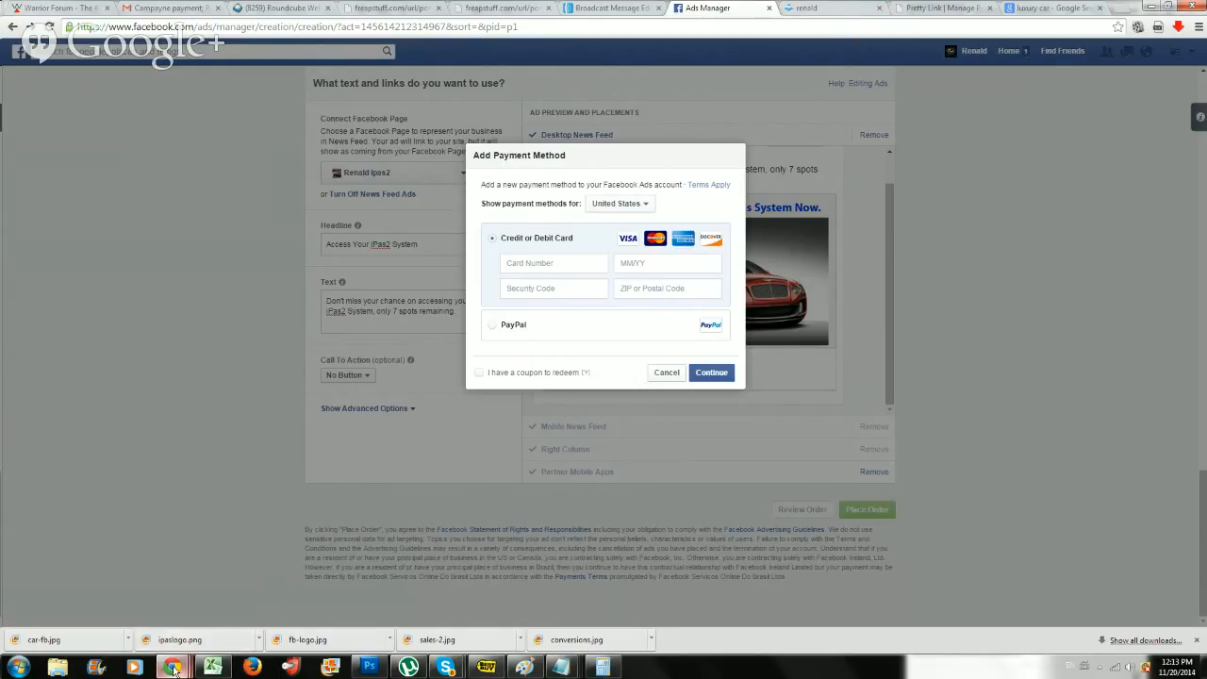
mouse_move(174, 669)
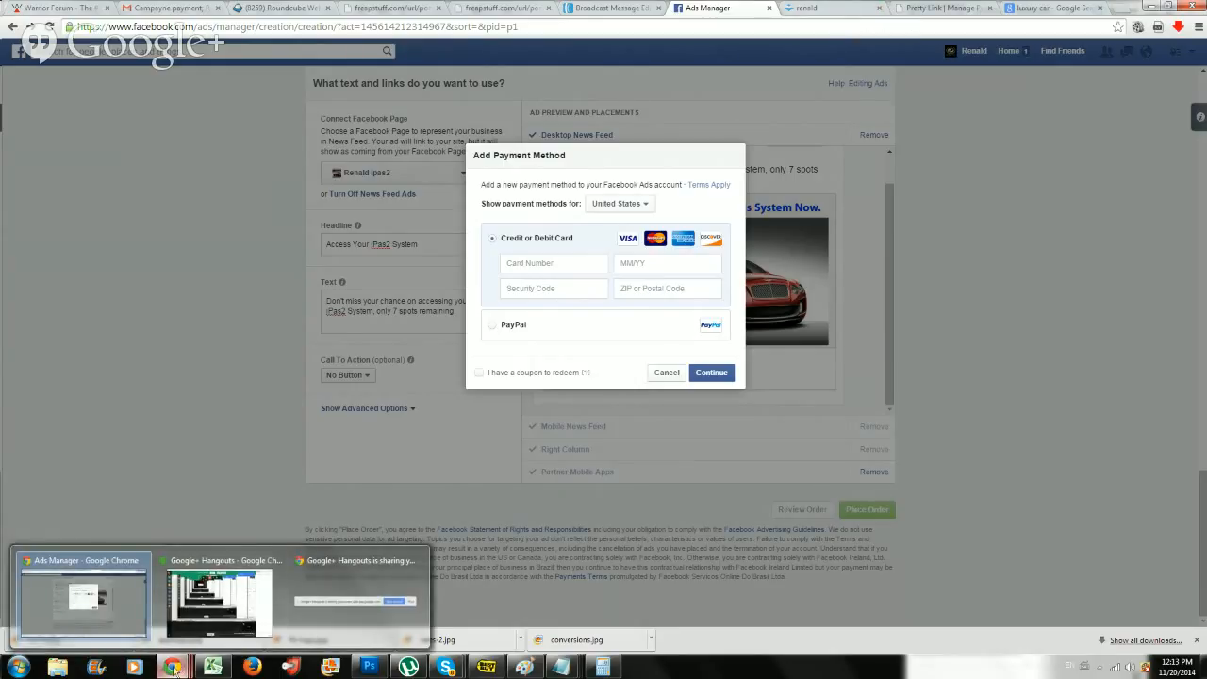
click(207, 608)
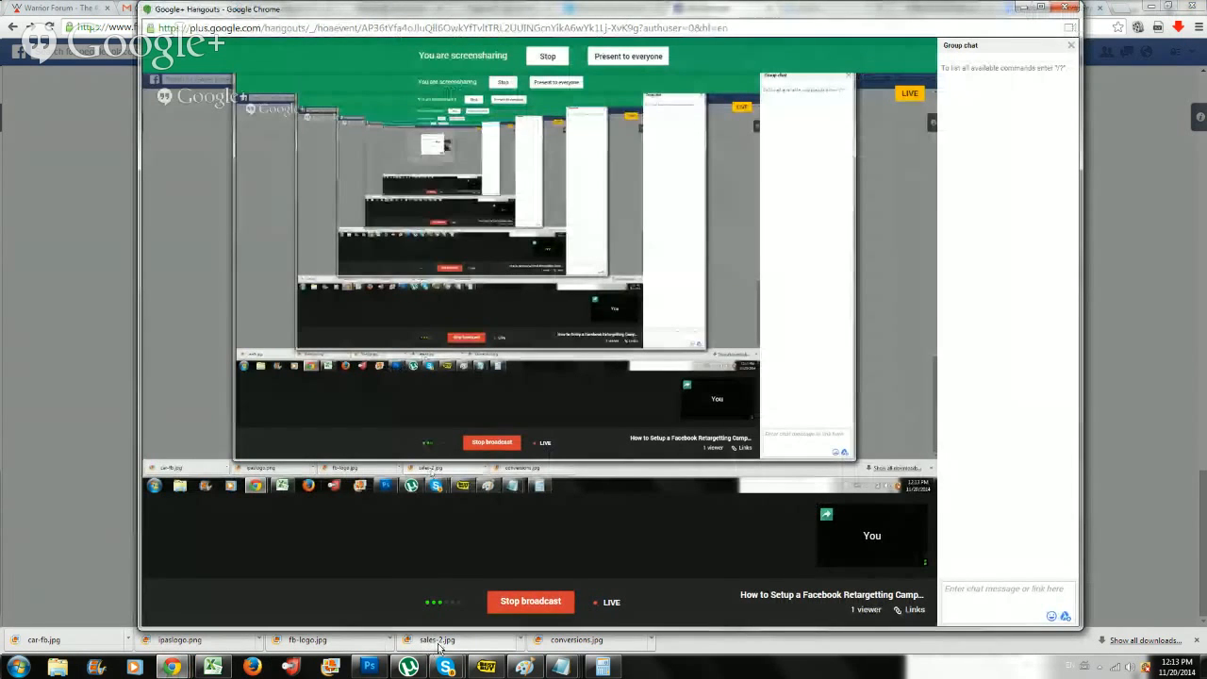